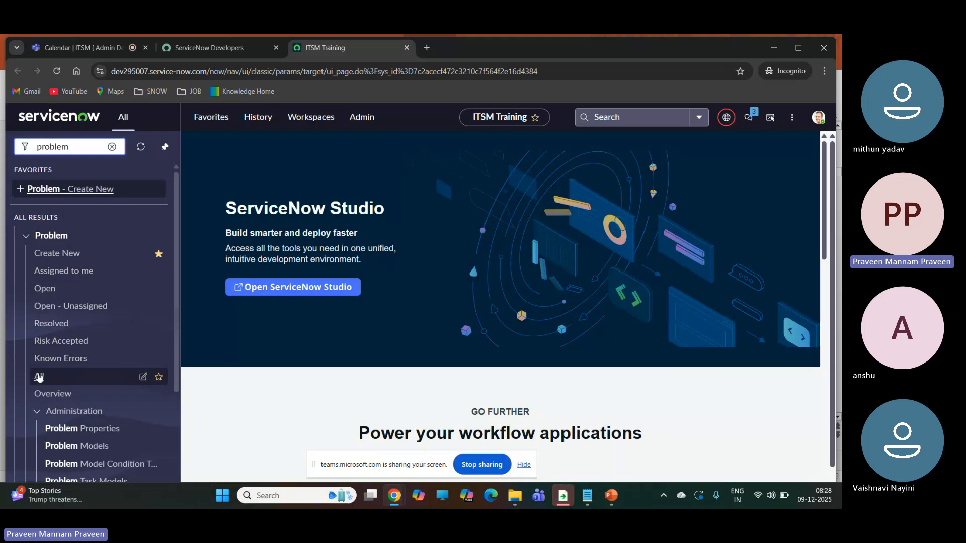
Open the list of all problems in a new browser tab and open problem PRB0040488 in another tab.
left_click(39, 378, "ctrl")
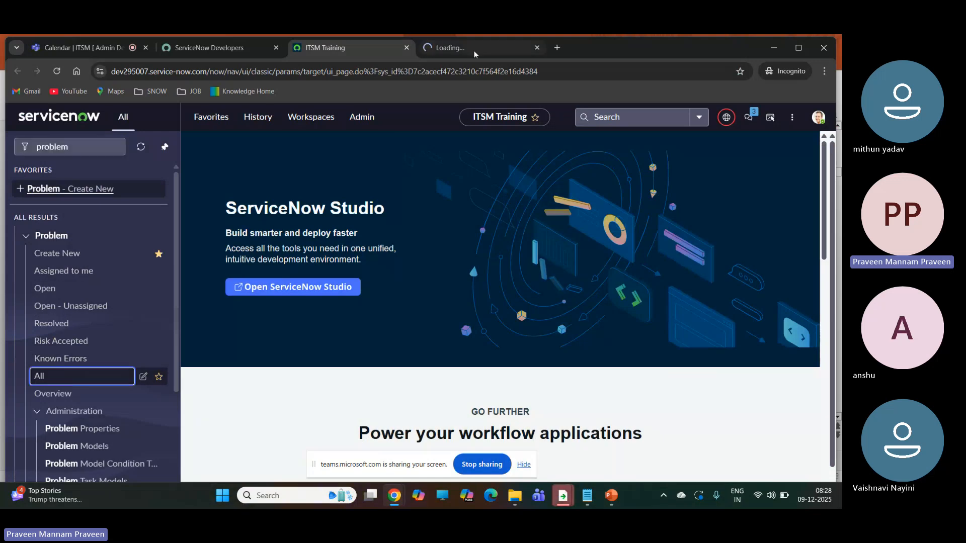
left_click(473, 47)
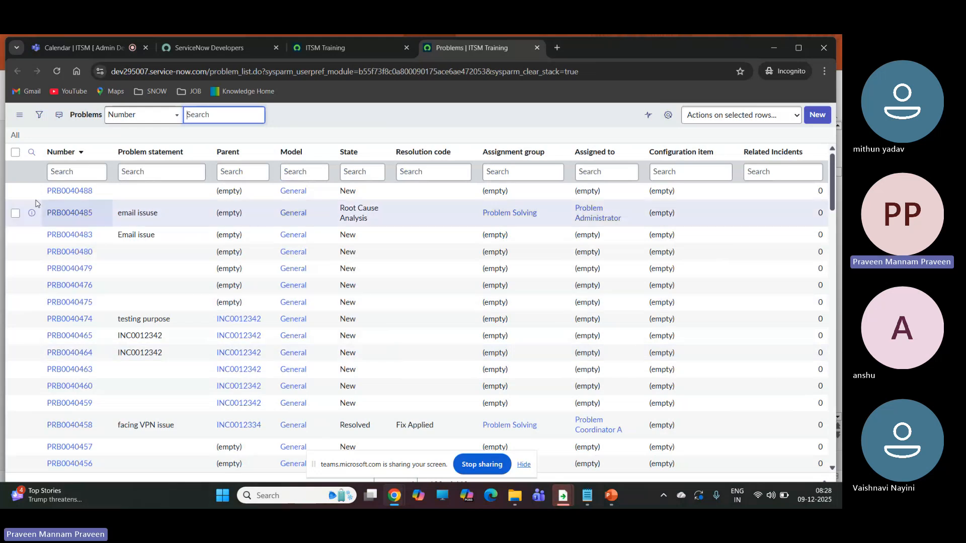
middle_click(77, 194)
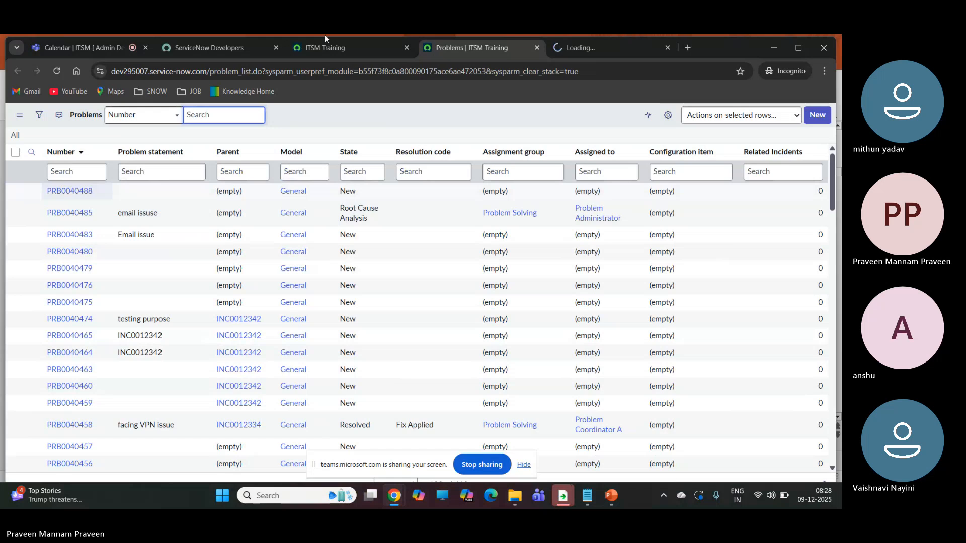
left_click(587, 46)
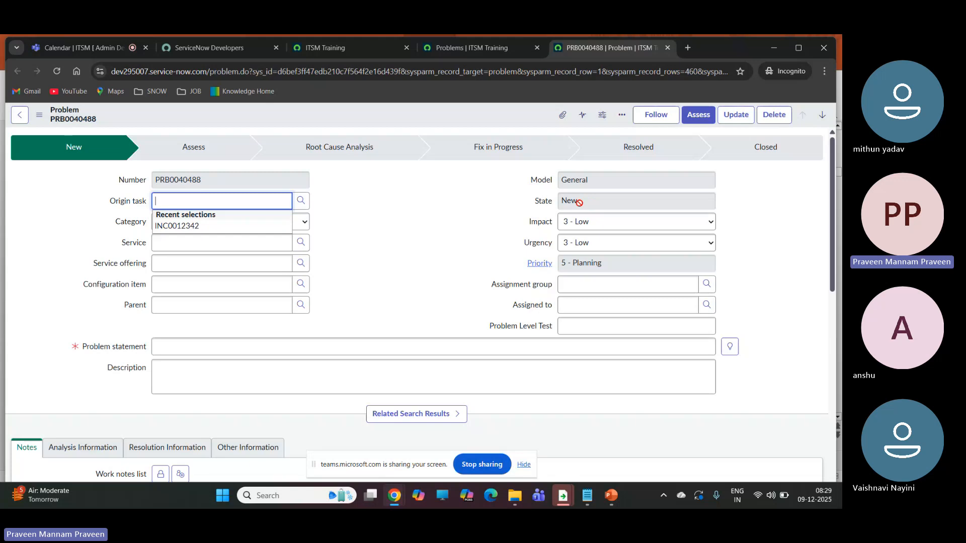
left_click(600, 202)
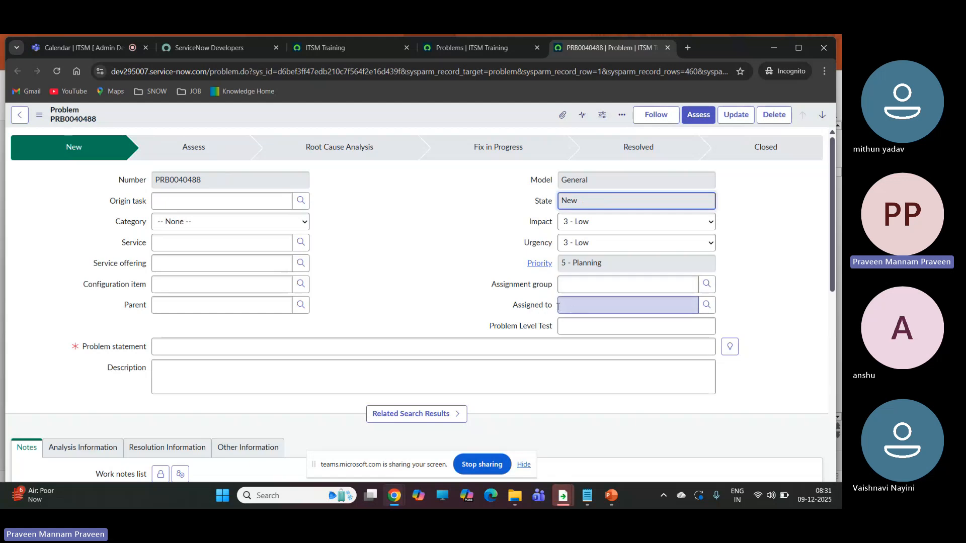
Try to move the problem to Assess and fill in the mandatory problem statement with "test".
left_click(688, 122)
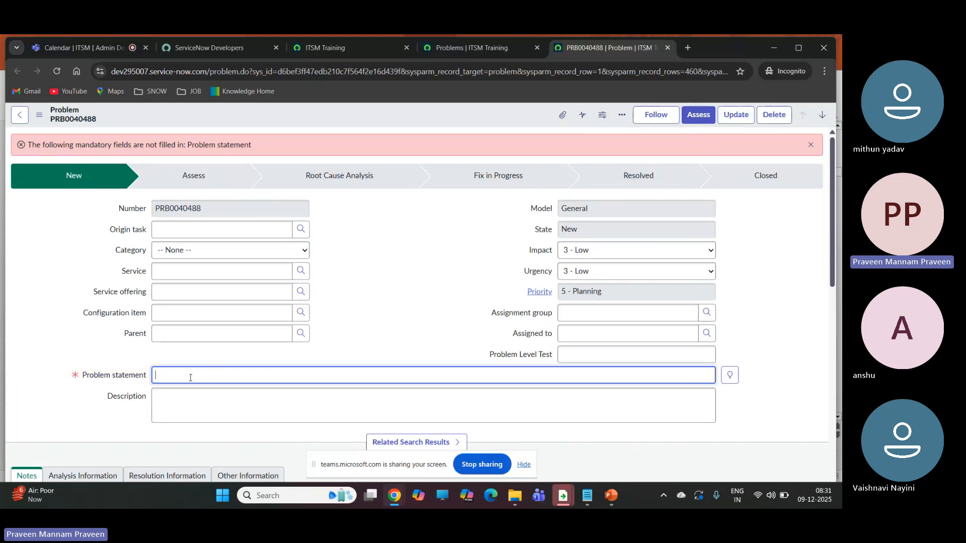
type("tesrt")
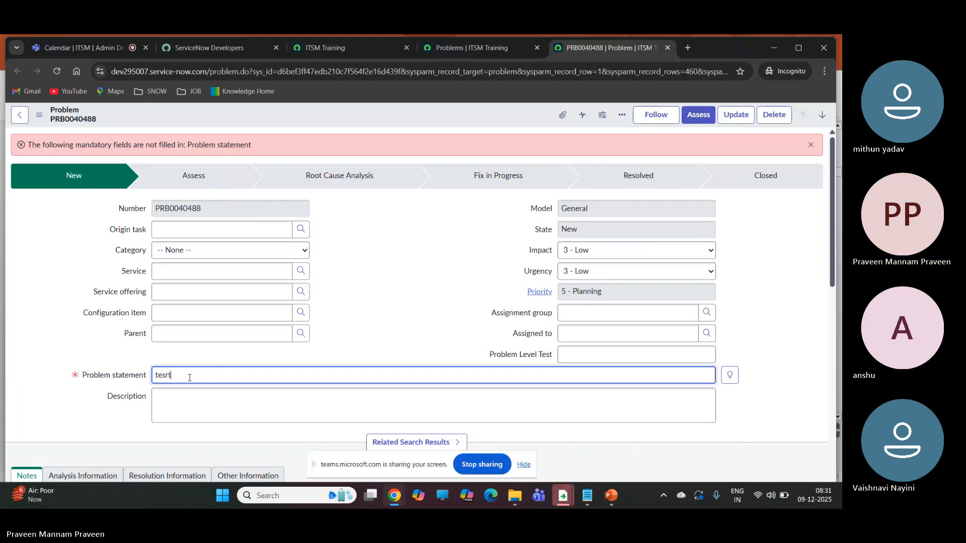
key("BackSpace")
key("BackSpace")
type("t")
left_click(375, 328)
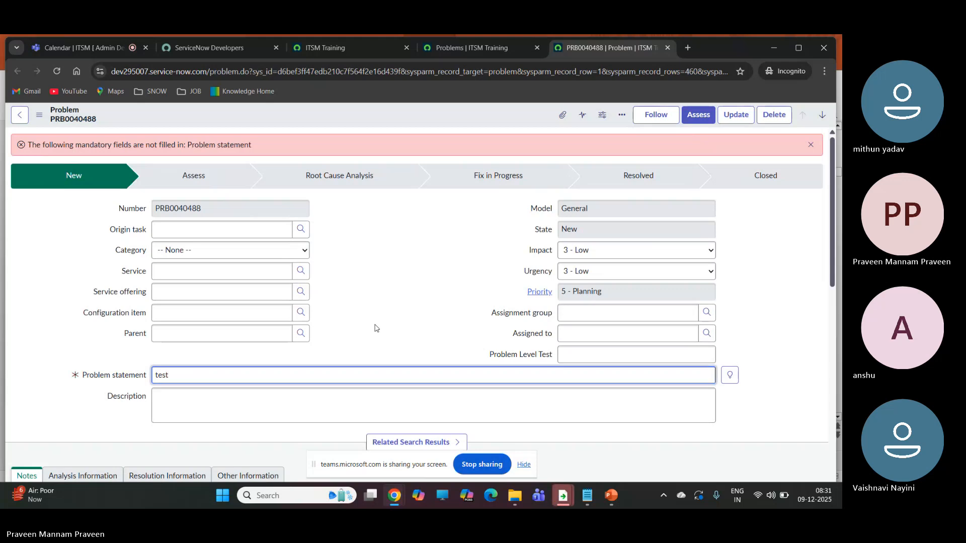
Try again to move the problem to the Assess state, dismiss the notice, and try to save the record.
left_click(705, 114)
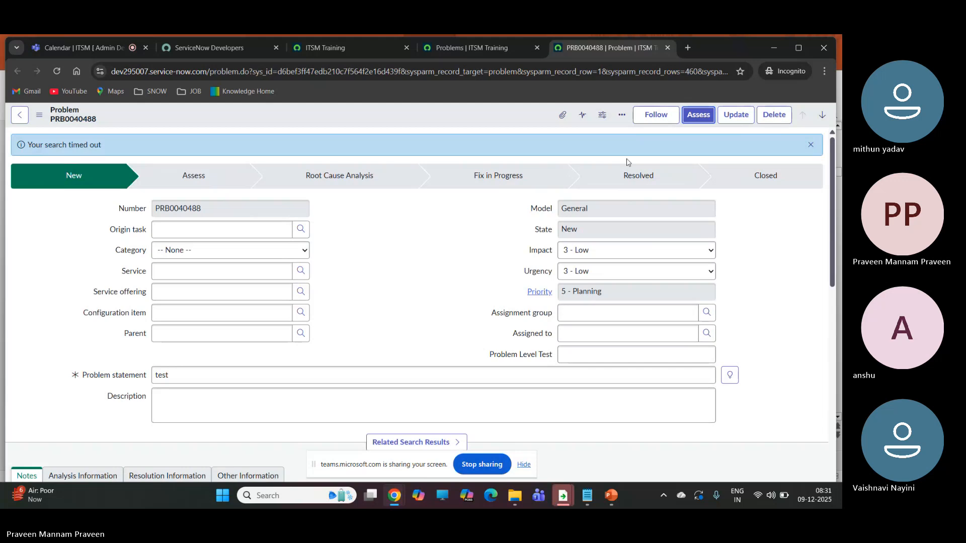
left_click(811, 145)
left_click(38, 115)
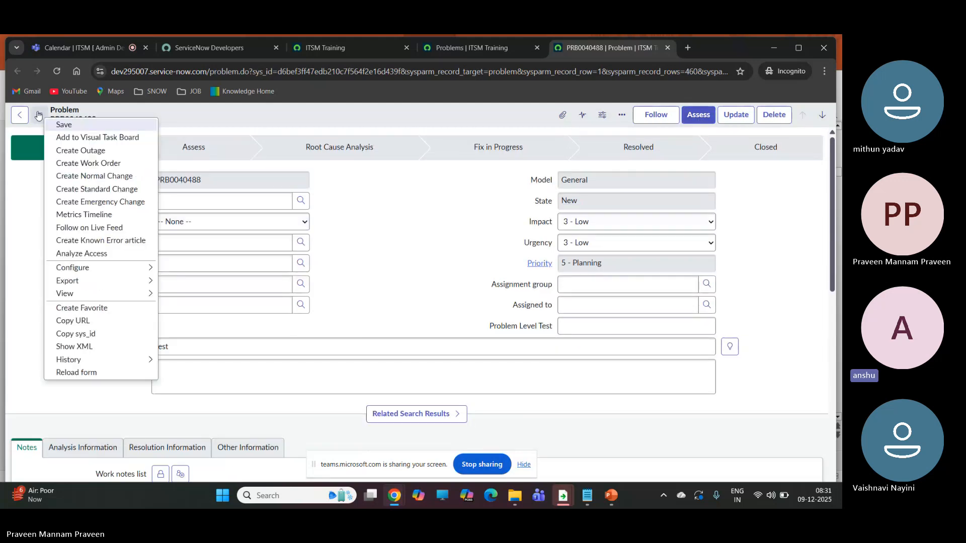
left_click(64, 125)
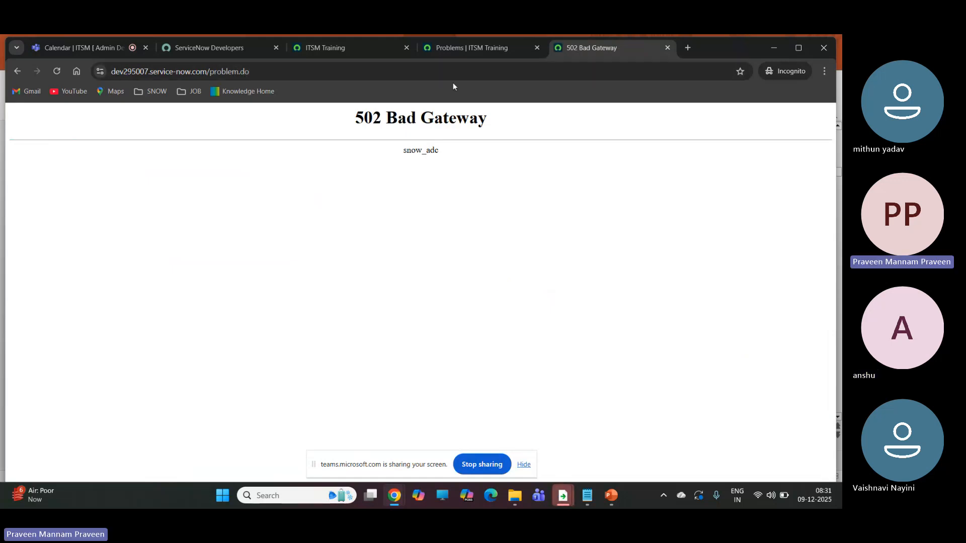
Close the failed record tab and try to reopen problem PRB0040488 from the Problems list in a new tab.
left_click(668, 48)
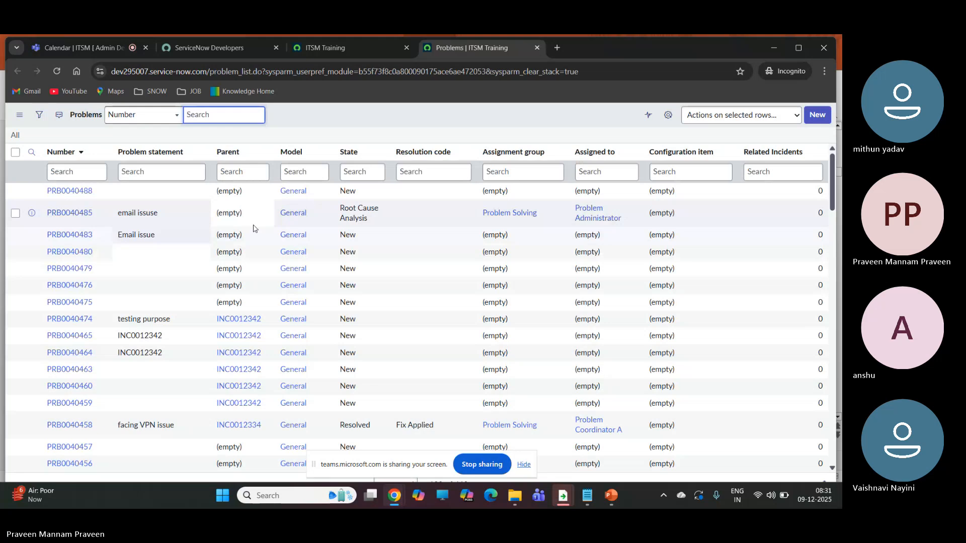
right_click(32, 192)
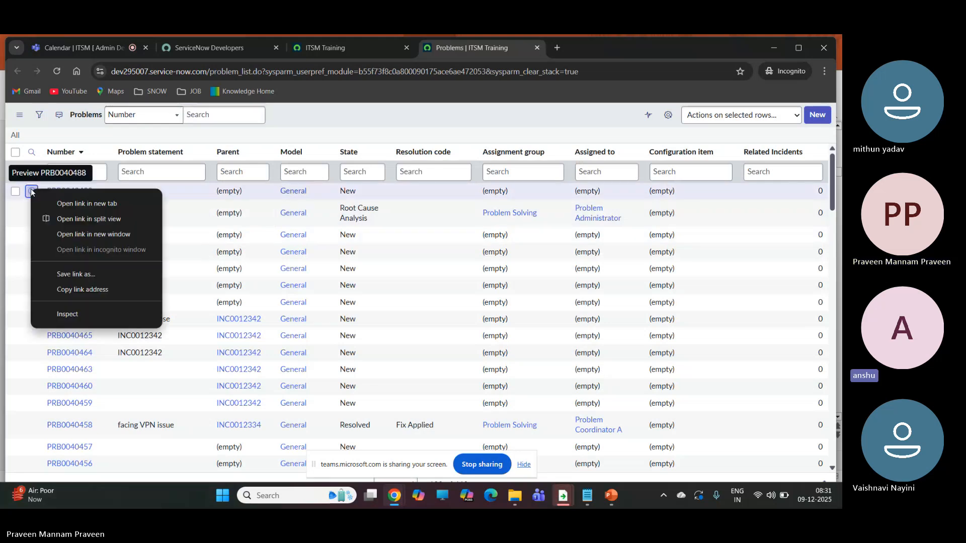
left_click(81, 203)
left_click(606, 48)
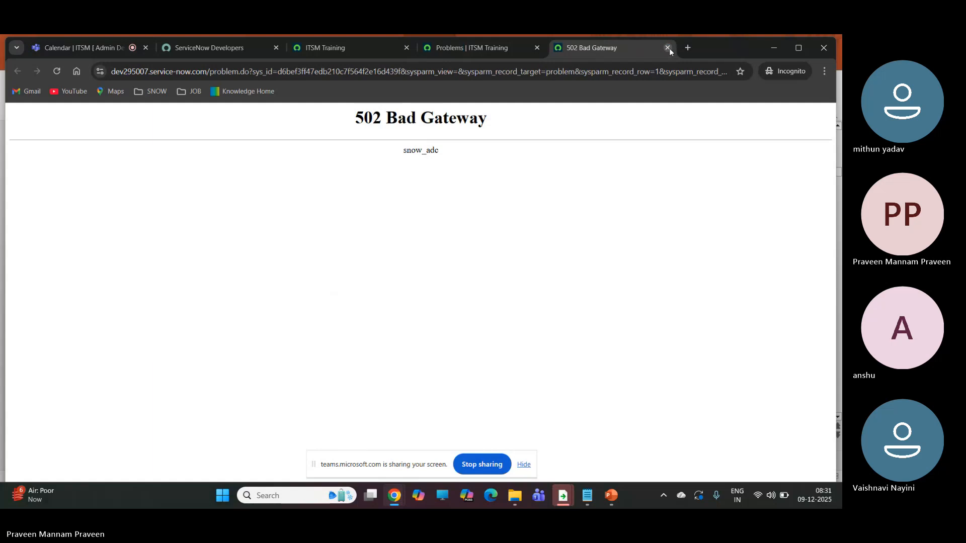
left_click(669, 48)
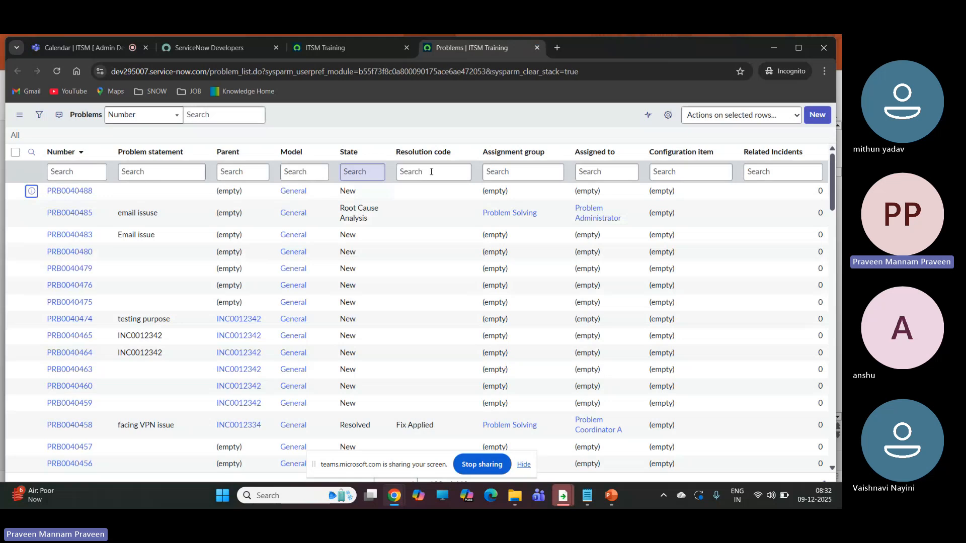
right_click(27, 199)
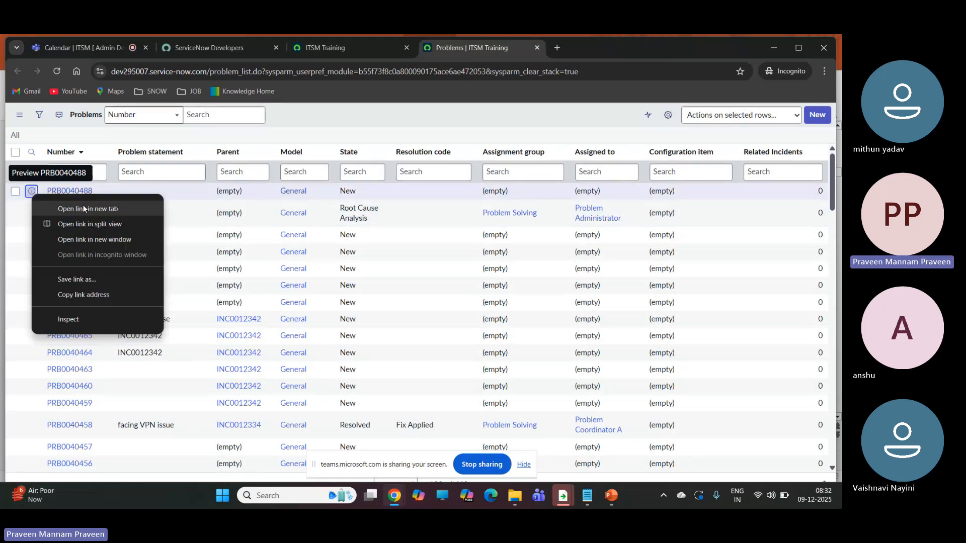
left_click(66, 207)
left_click(577, 51)
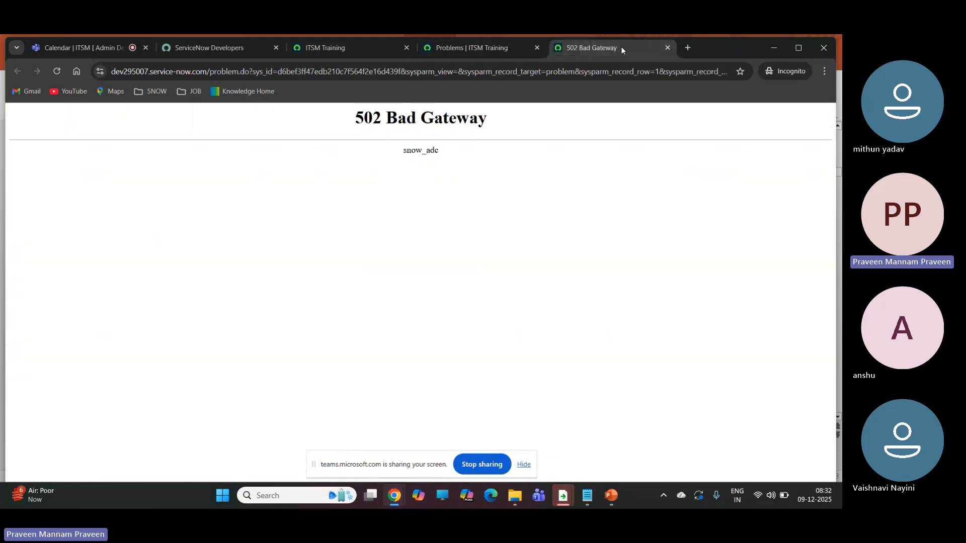
left_click(667, 47)
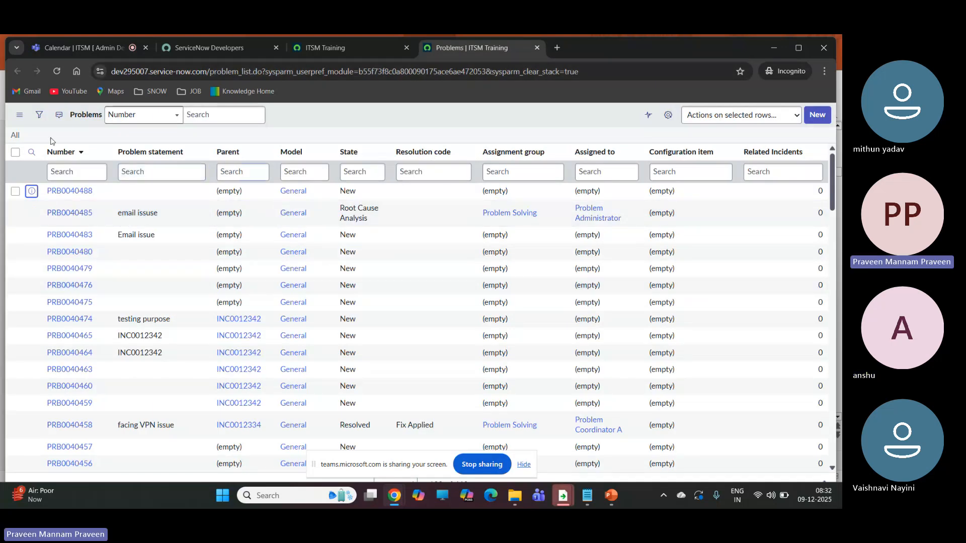
Open problem PRB0040488 from the Problems list in a new browser tab and switch to it.
left_click(330, 53)
left_click(479, 52)
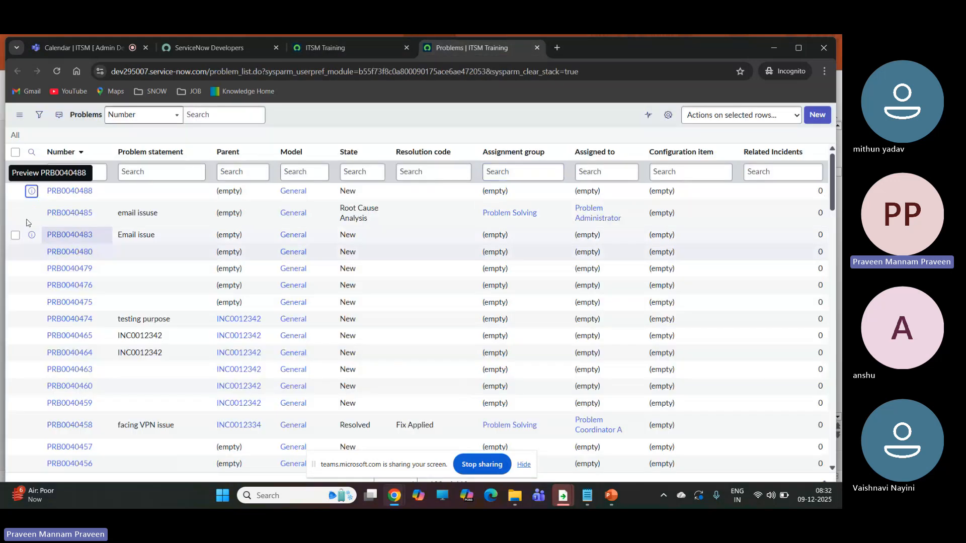
right_click(32, 192)
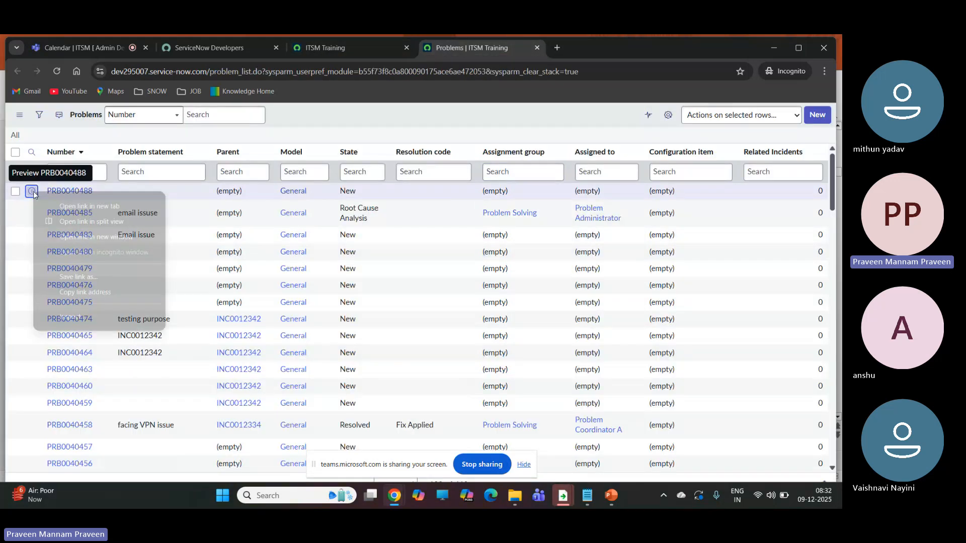
left_click(89, 206)
left_click(592, 47)
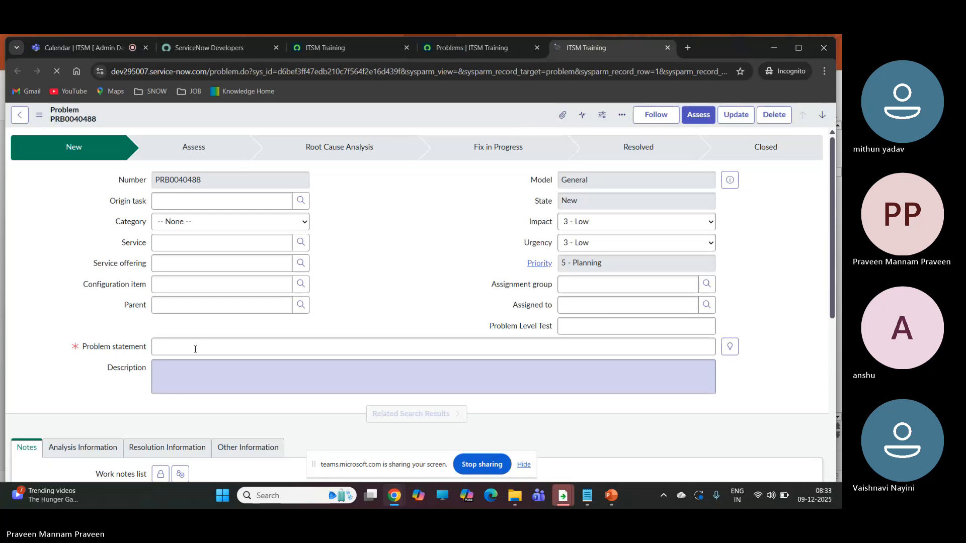
Set the problem statement of PRB0040488 to "Test" and save the record.
scroll(344, 249, "down", 4)
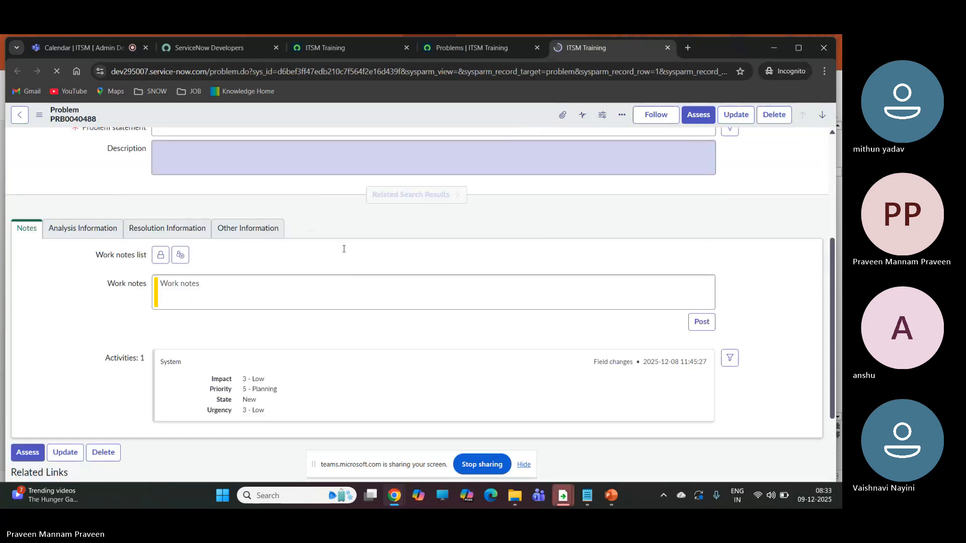
scroll(338, 252, "down", 3)
scroll(322, 250, "up", 8)
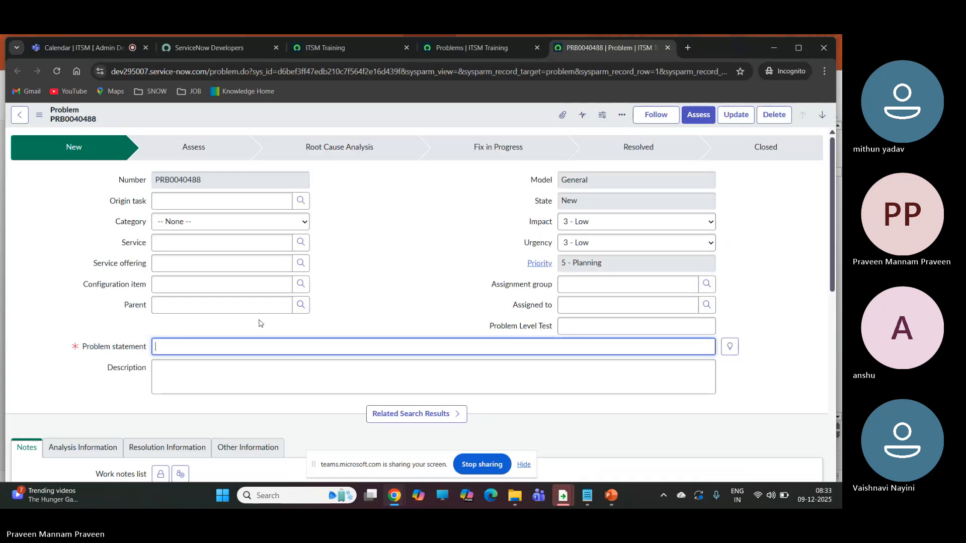
type("Test")
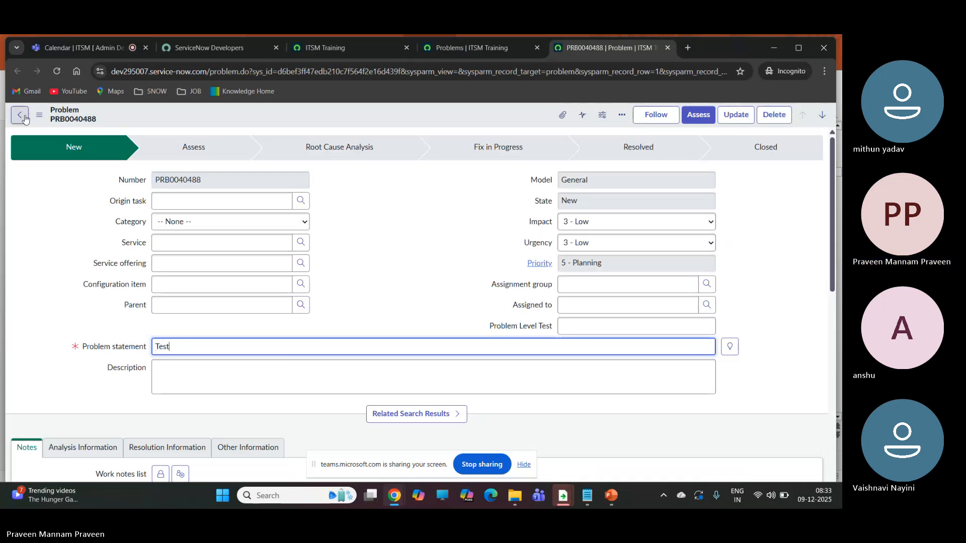
left_click(42, 117)
left_click(66, 125)
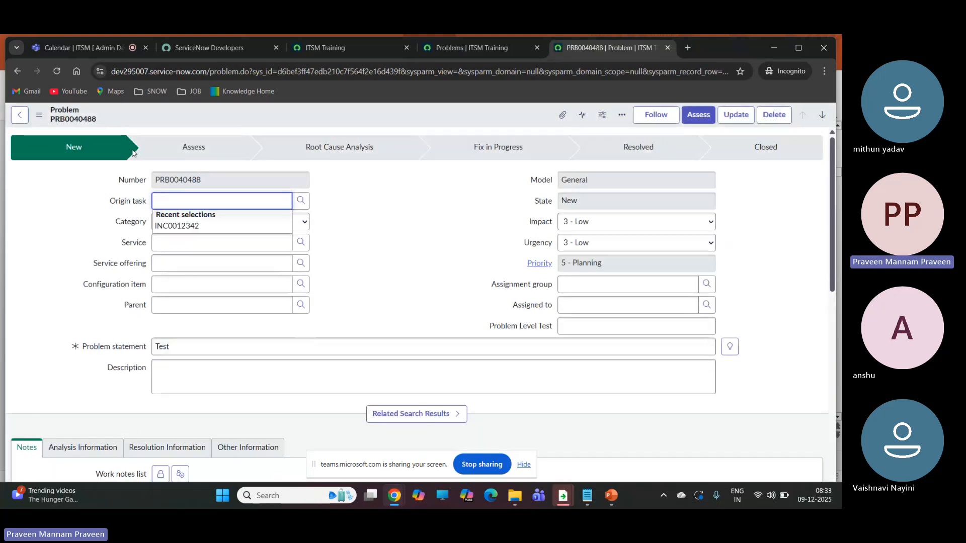
left_click(697, 117)
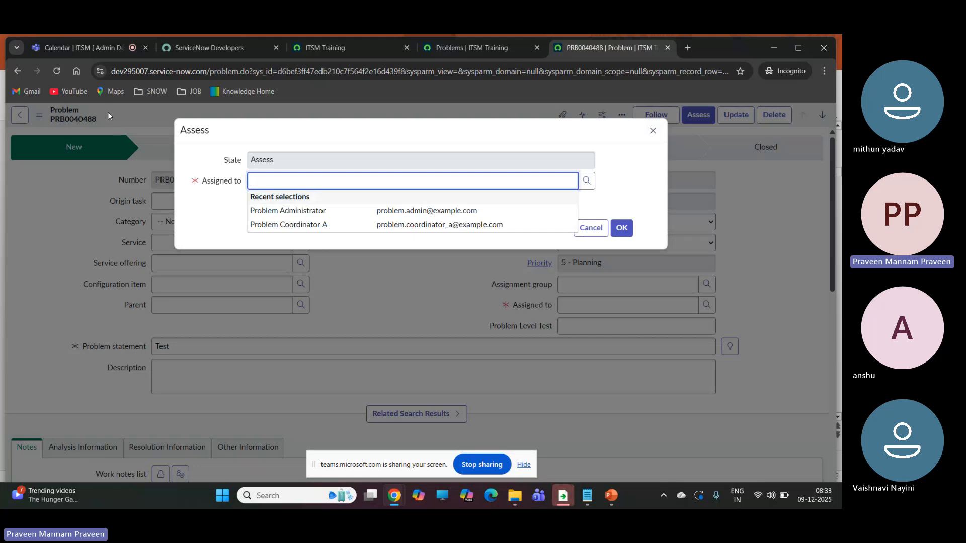
left_click(655, 136)
left_click(654, 133)
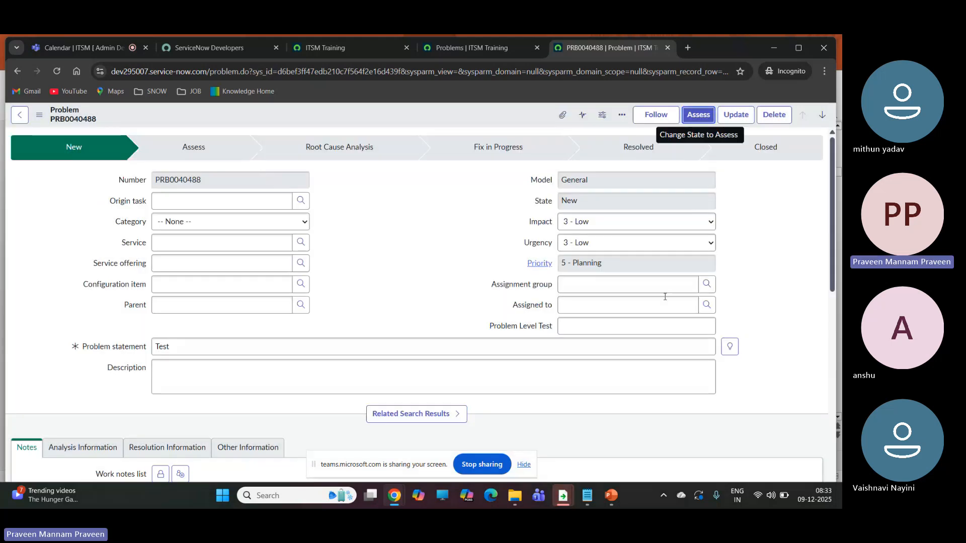
Set the assignment group to Problem Solving and assign the problem to Problem Coordinator A.
left_click(651, 286)
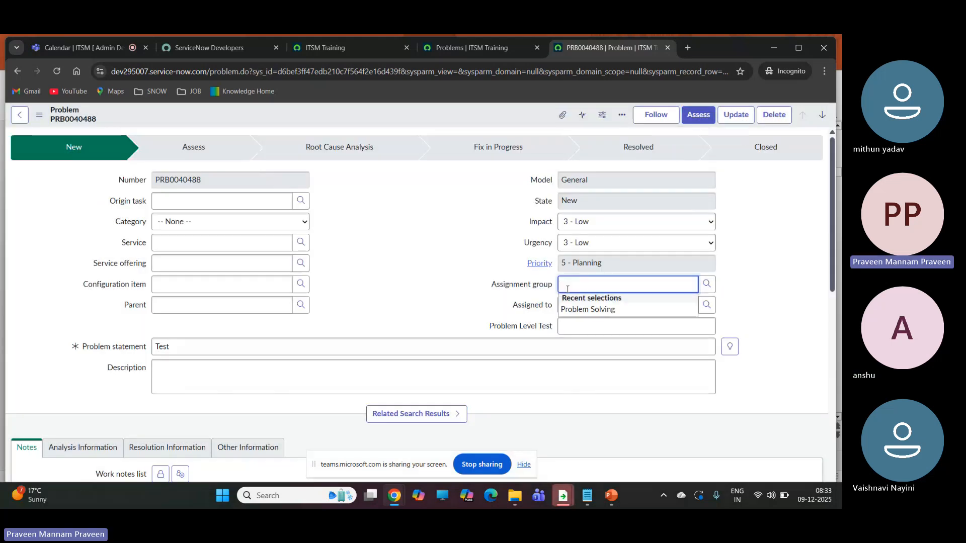
left_click(584, 312)
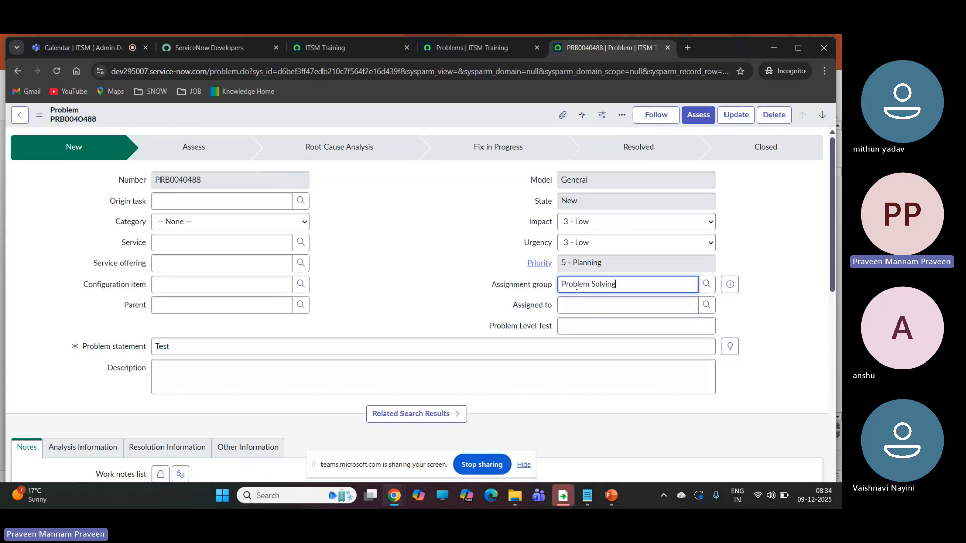
left_click(707, 304)
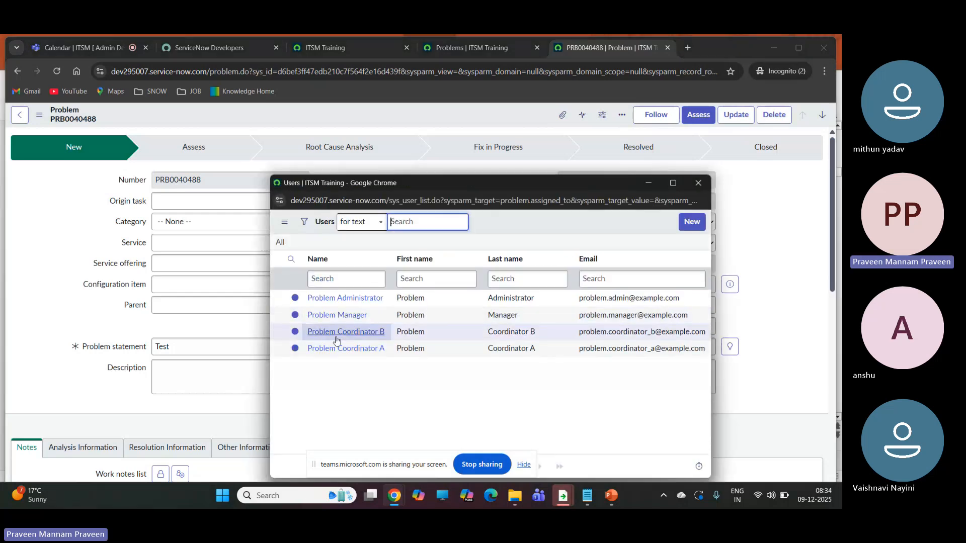
left_click(330, 350)
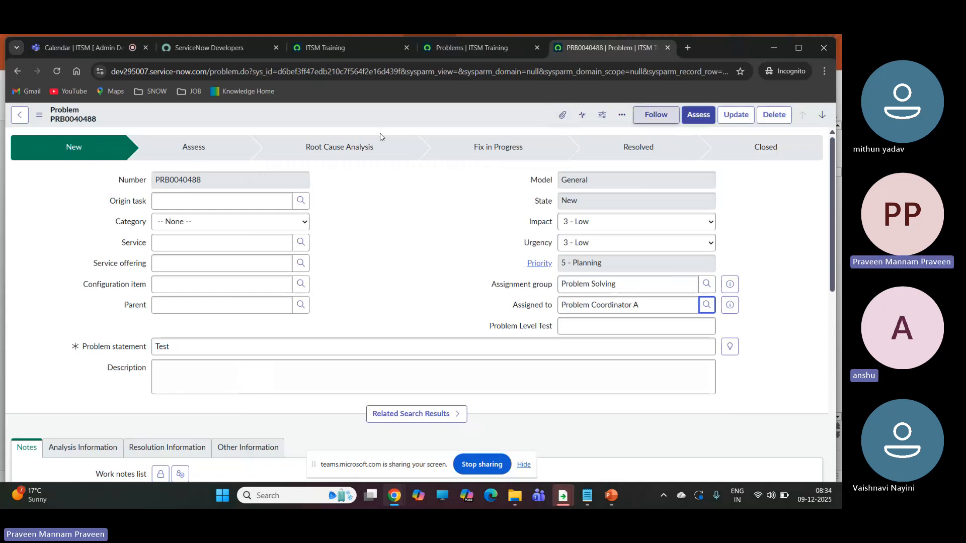
Save the problem record and advance it to the Assess state.
left_click(38, 115)
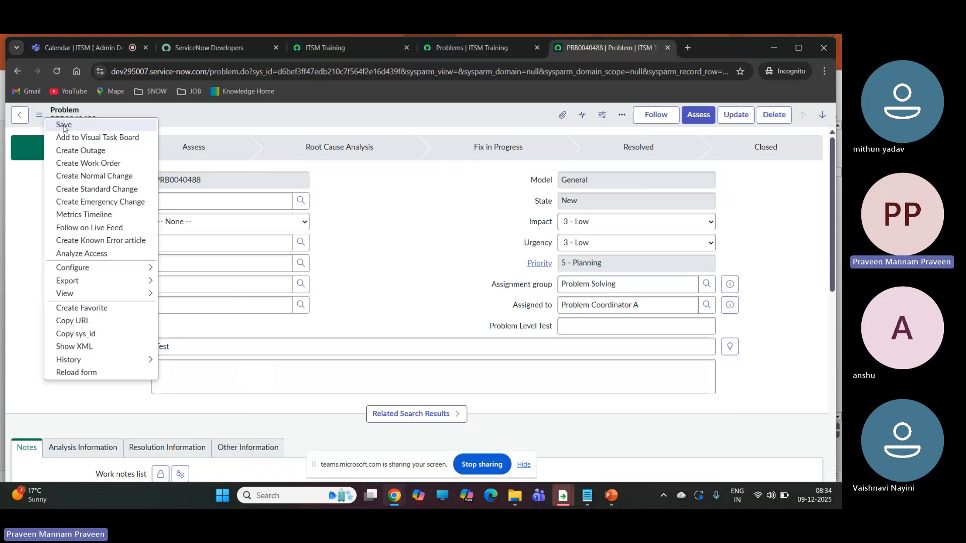
left_click(63, 126)
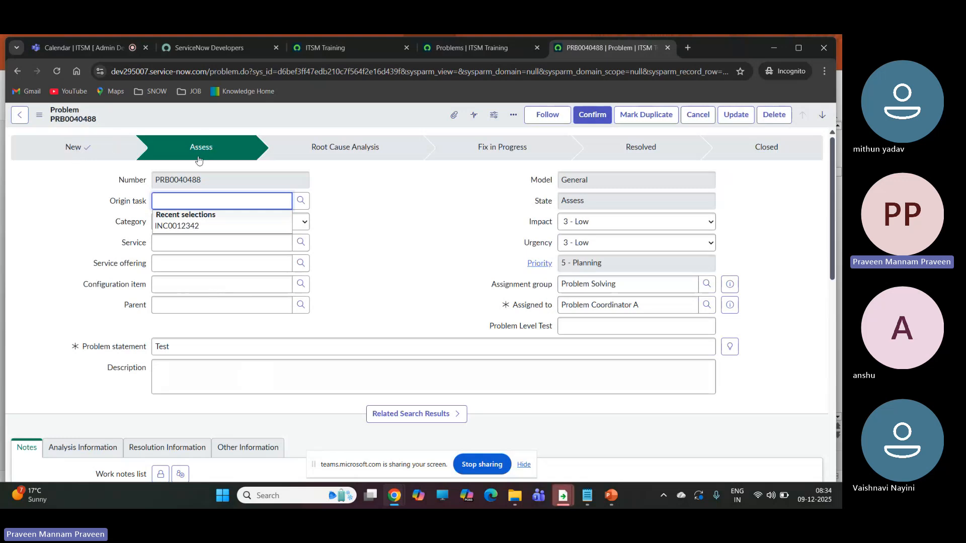
left_click(370, 239)
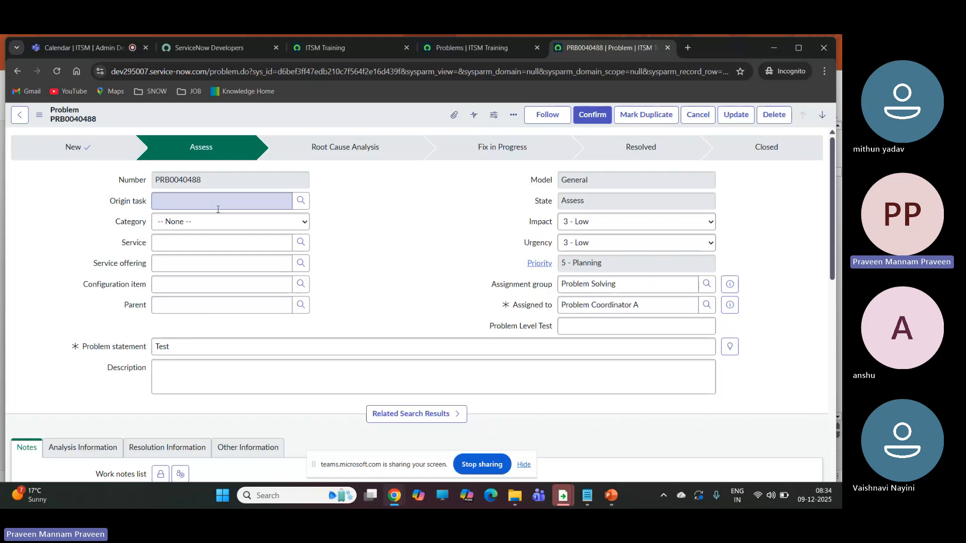
left_click(301, 203)
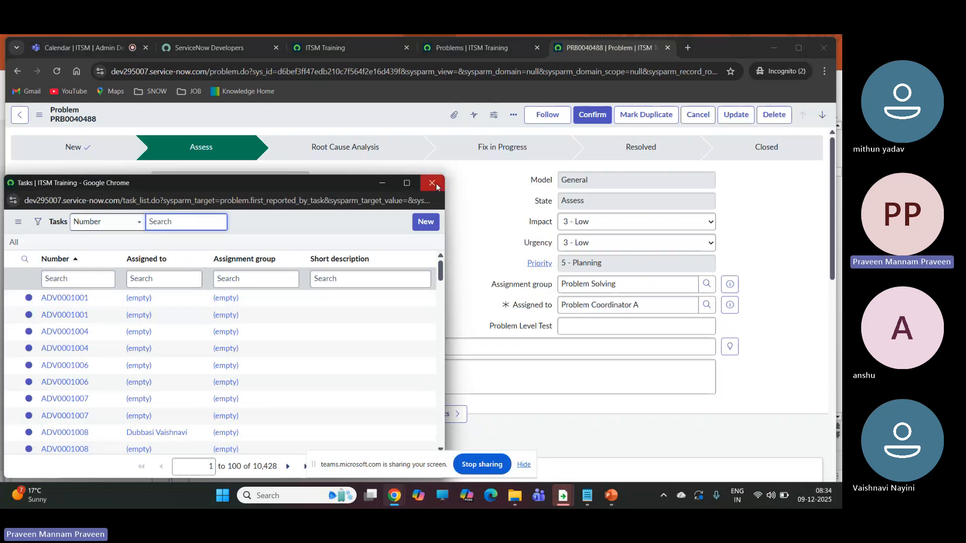
key("ctrl+w")
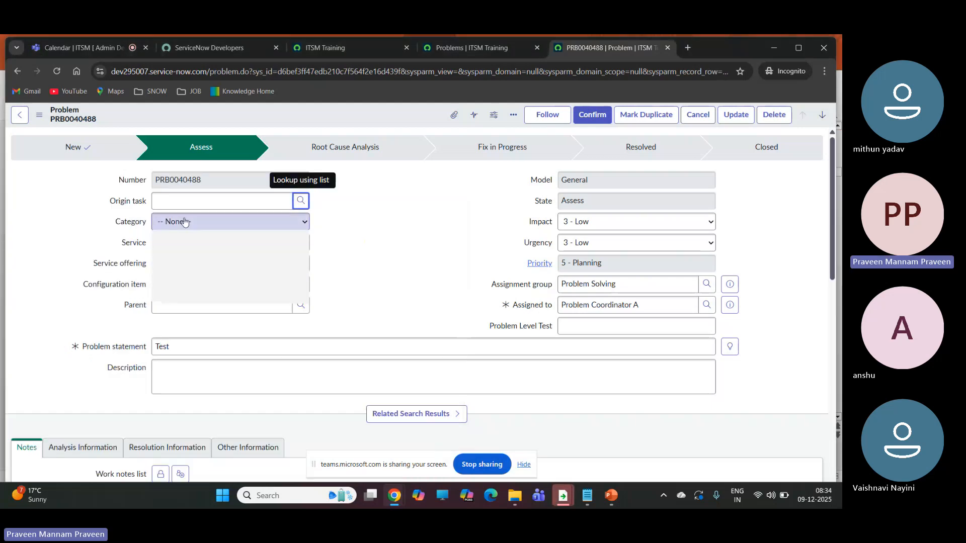
Set the problem's category to Network and its subcategory to VPN.
left_click(282, 221)
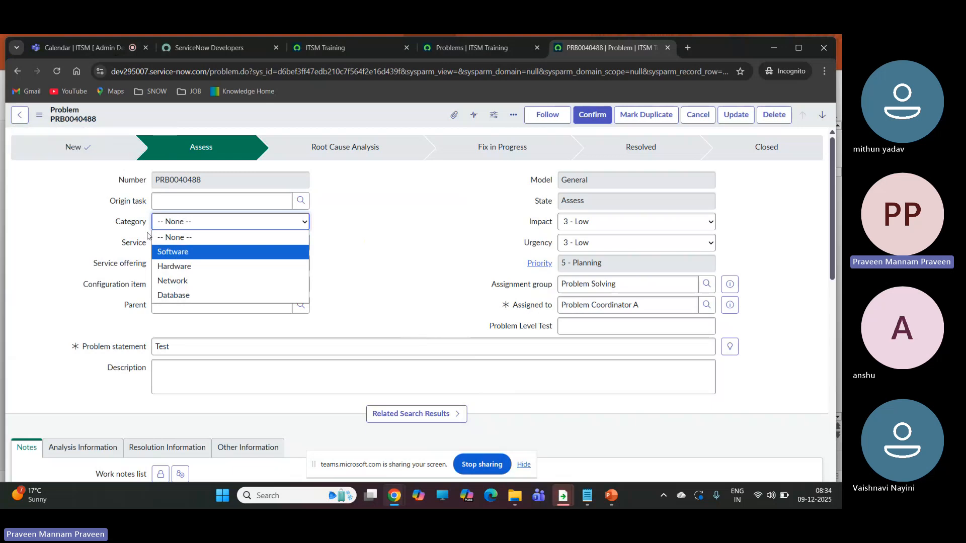
left_click(194, 284)
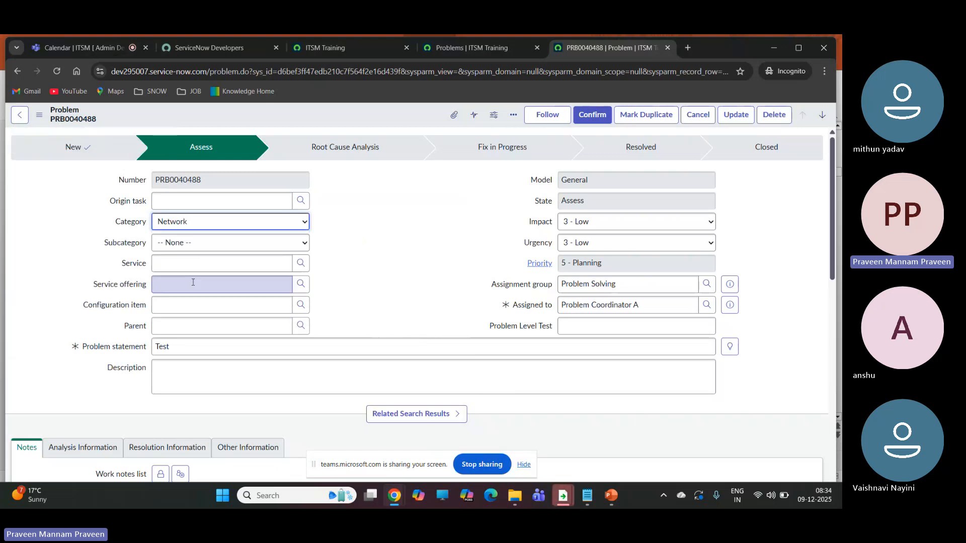
left_click(174, 244)
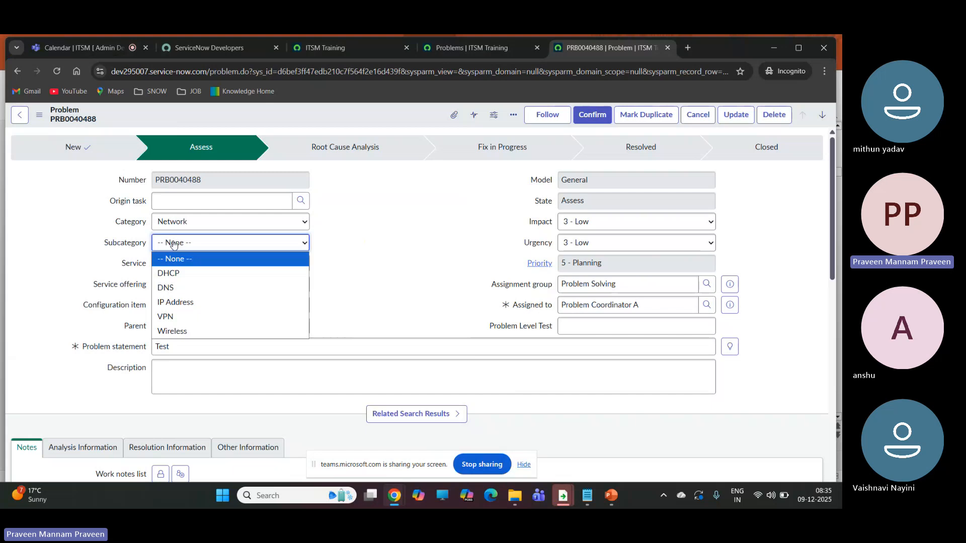
left_click(166, 317)
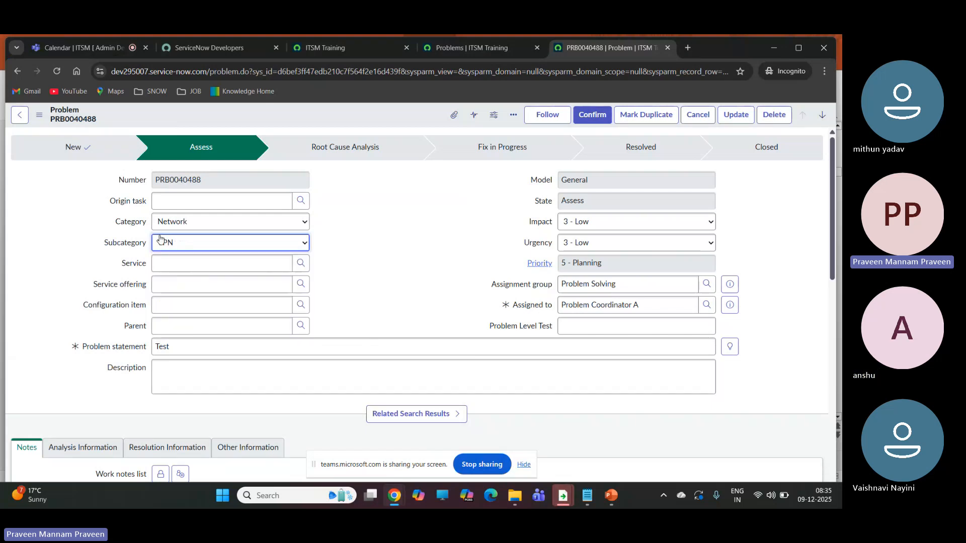
Set the service to SAP Financial Accounting and the configuration item to *ANNIE-IBM, leaving the service offering empty.
left_click(301, 264)
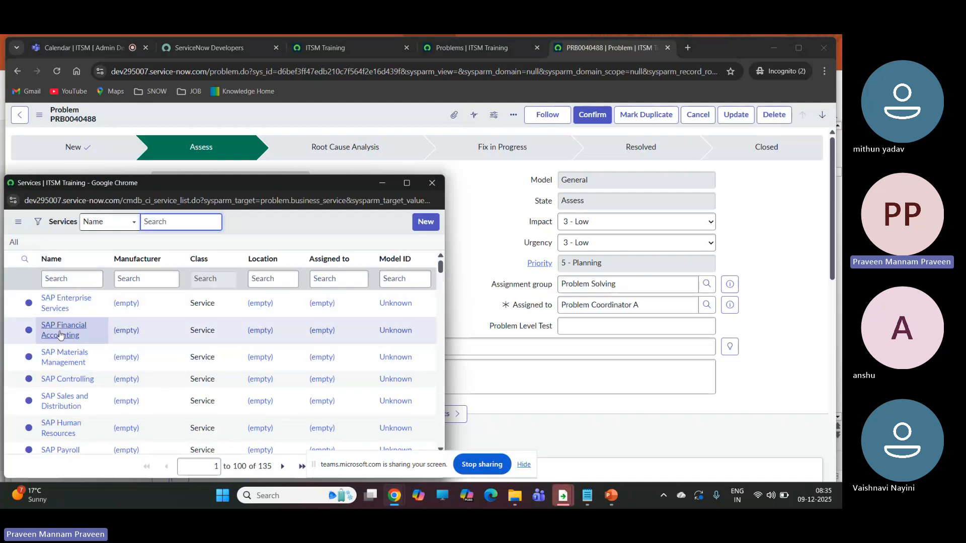
left_click(61, 331)
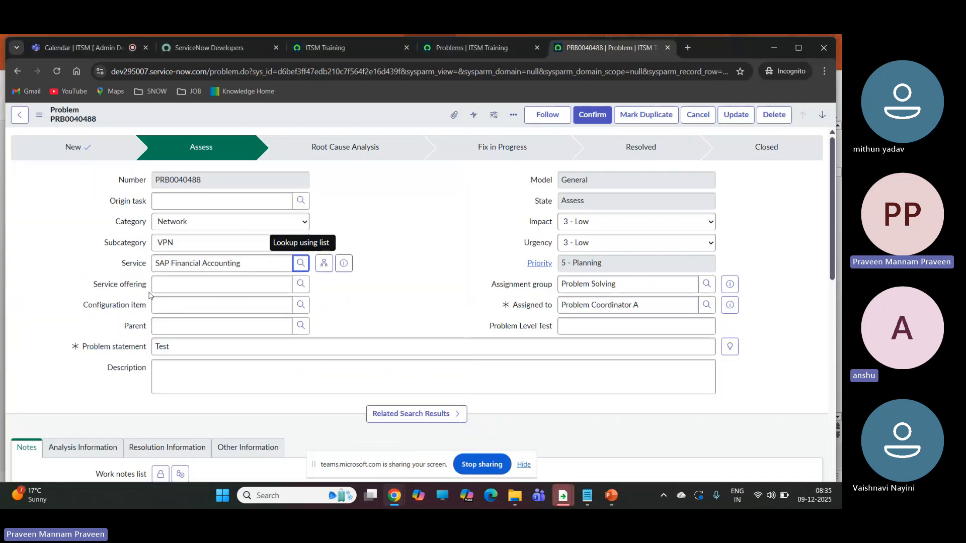
left_click(300, 284)
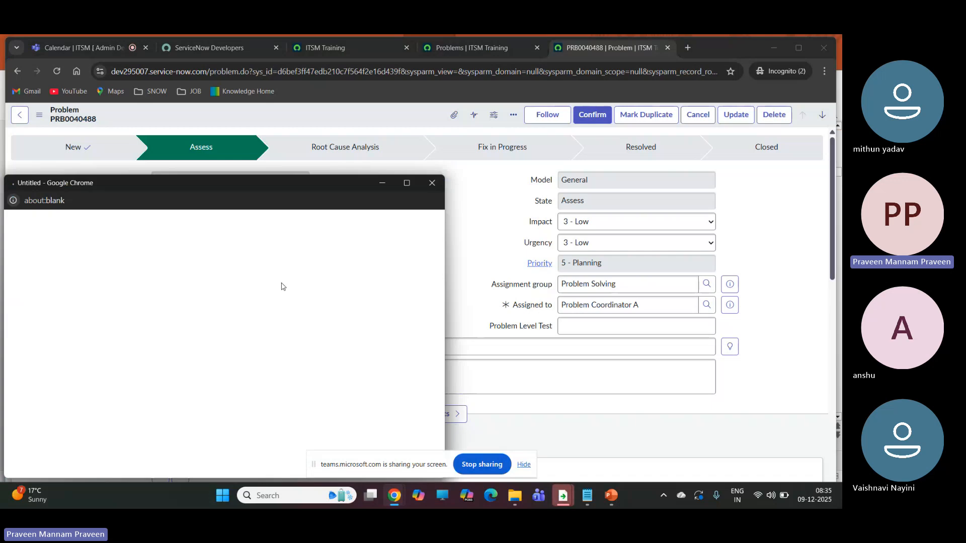
left_click(432, 182)
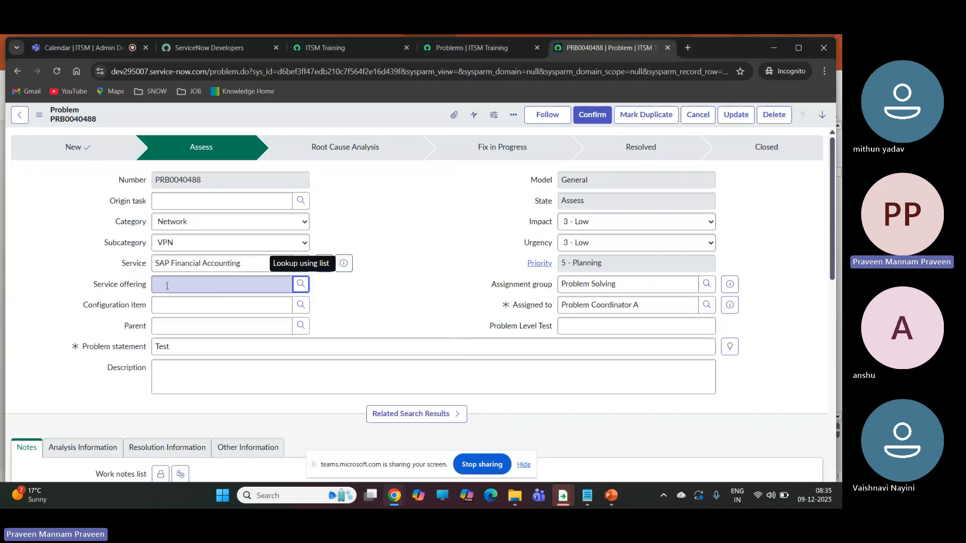
left_click(300, 308)
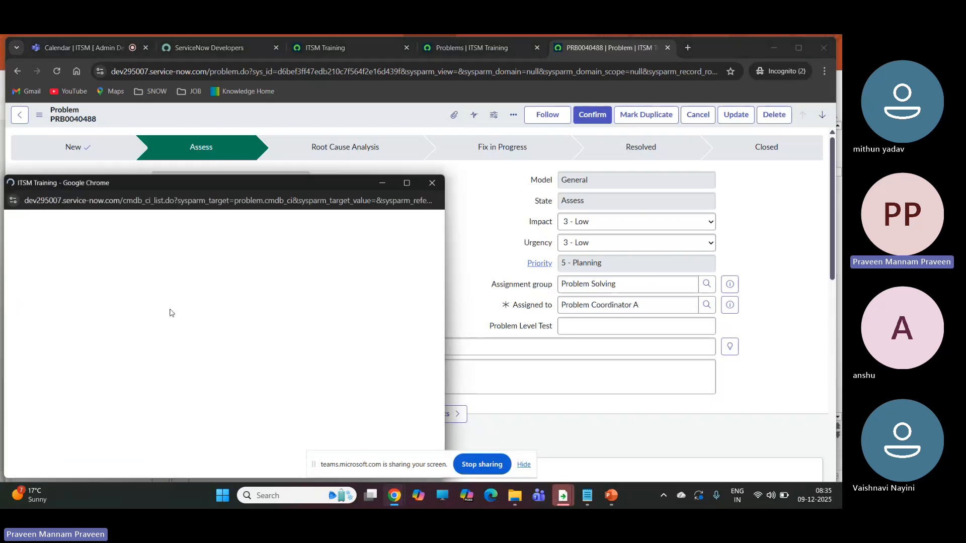
left_click(63, 308)
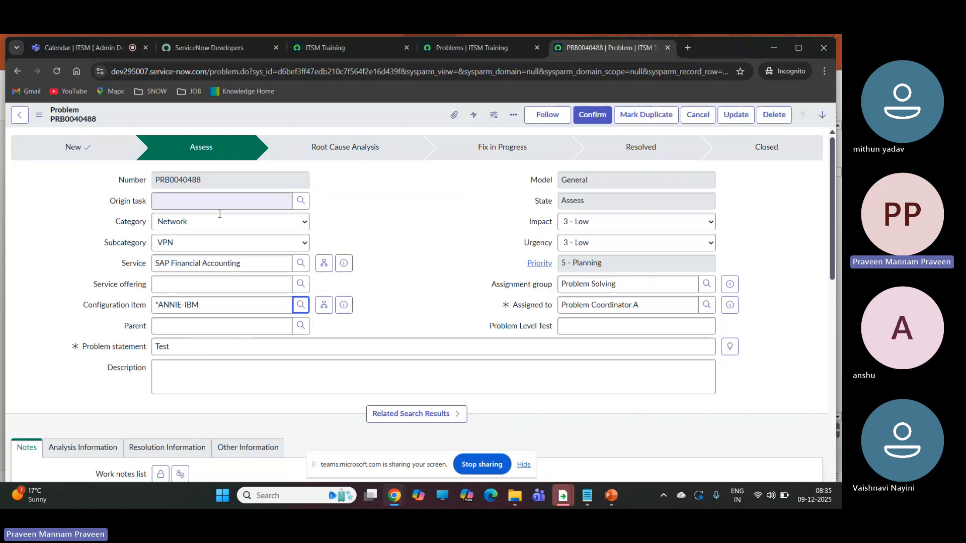
Look up tasks for the problem's Parent field and filter them to numbers containing "inc".
left_click(301, 326)
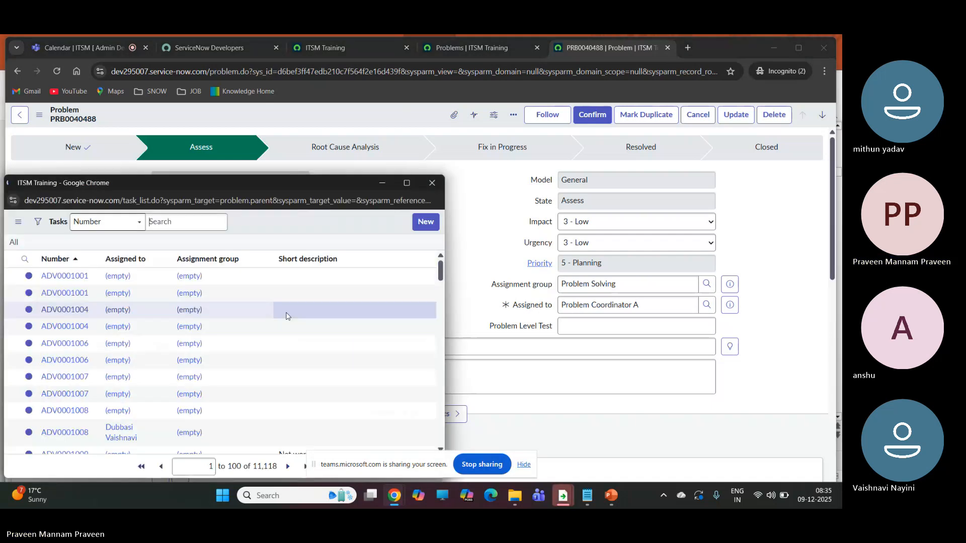
left_click(78, 278)
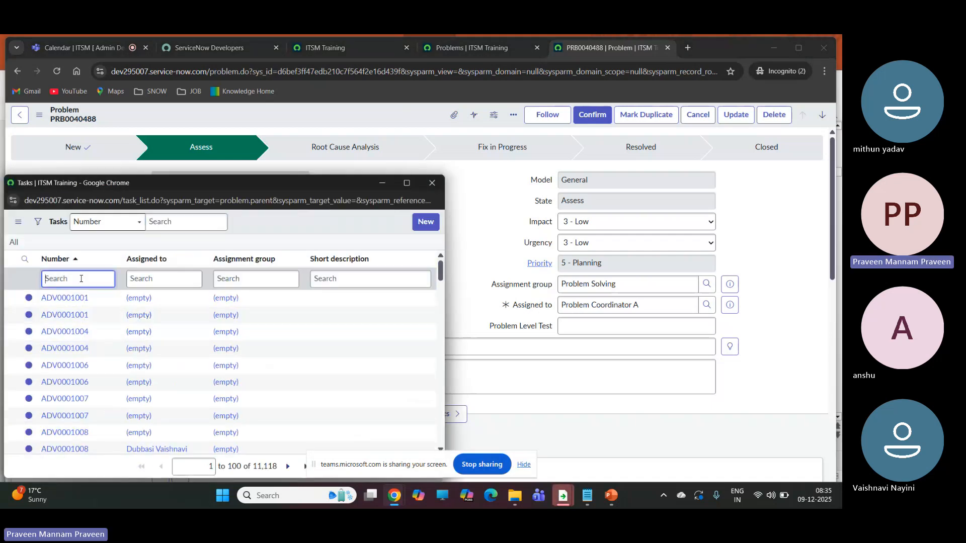
scroll(76, 314, "down", 1)
scroll(77, 314, "down", 8)
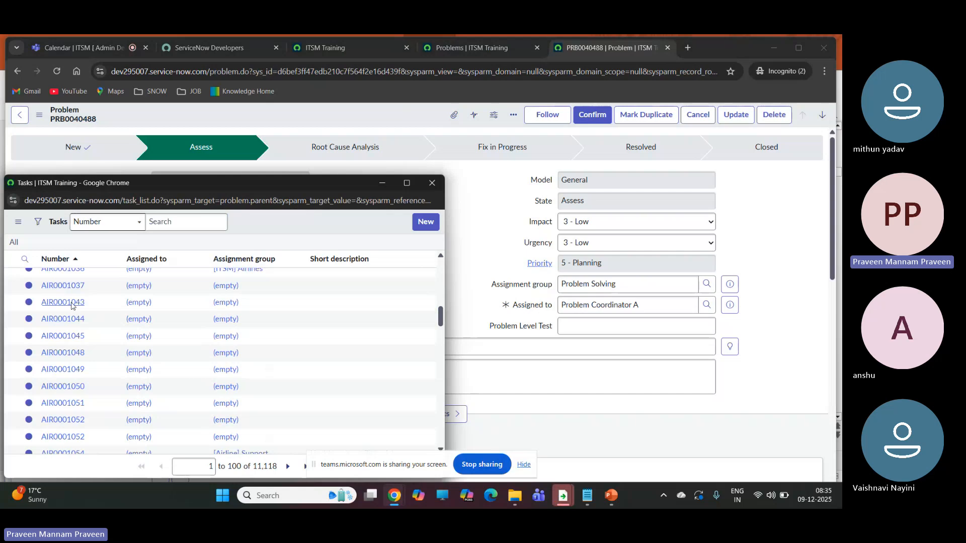
scroll(72, 306, "down", 4)
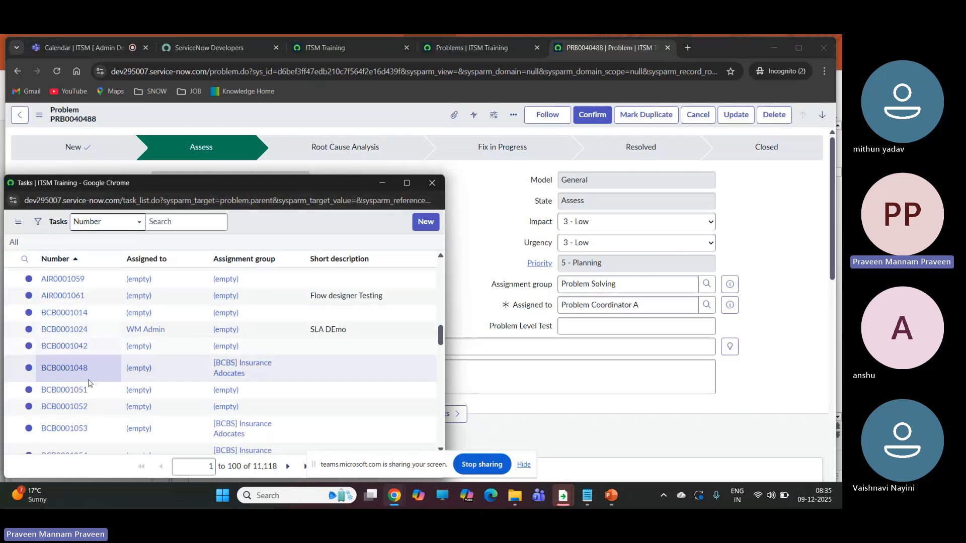
scroll(85, 362, "up", 5)
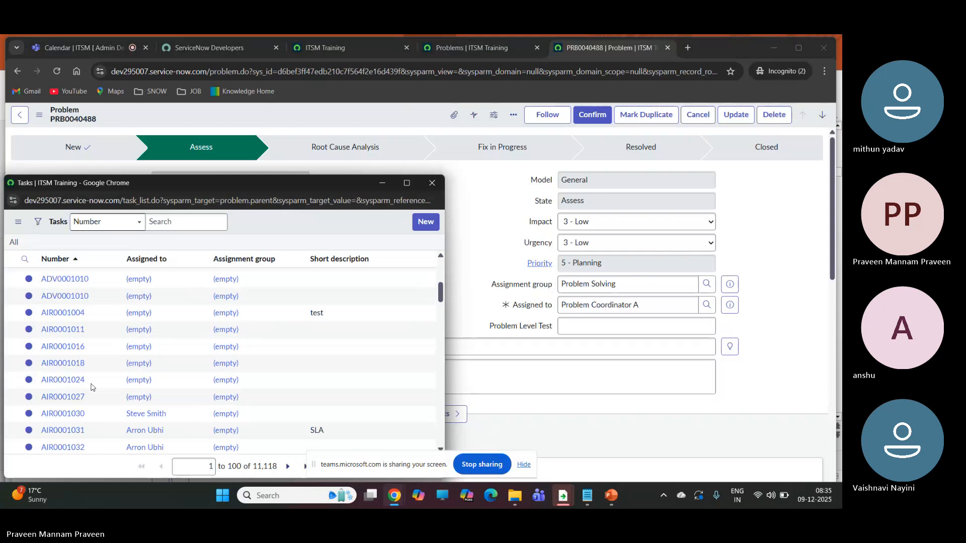
scroll(86, 362, "up", 3)
left_click(73, 276)
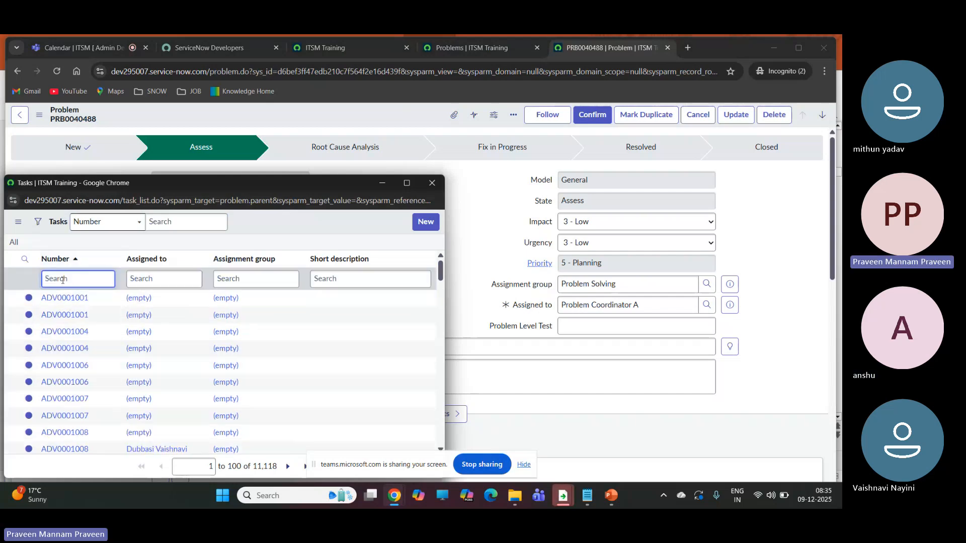
type("*ind")
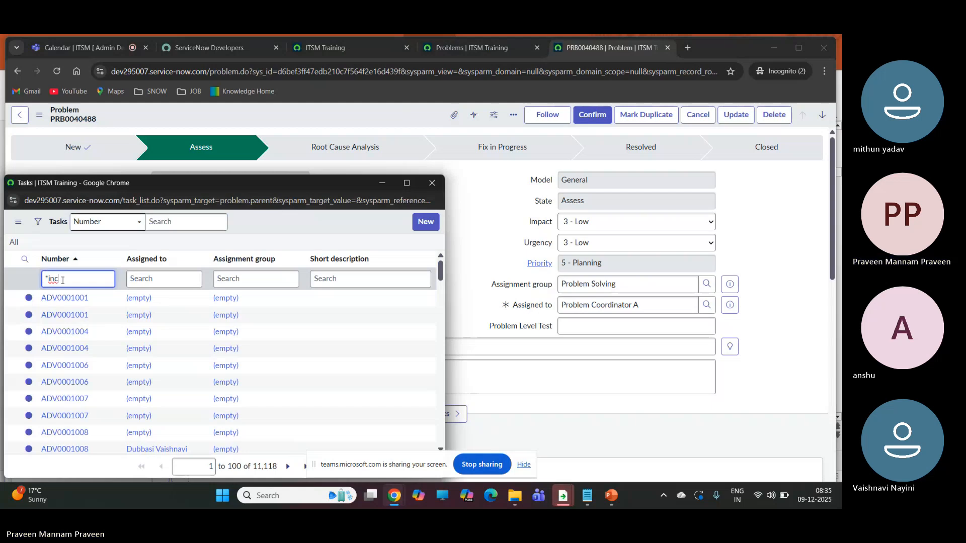
key("BackSpace")
type("c")
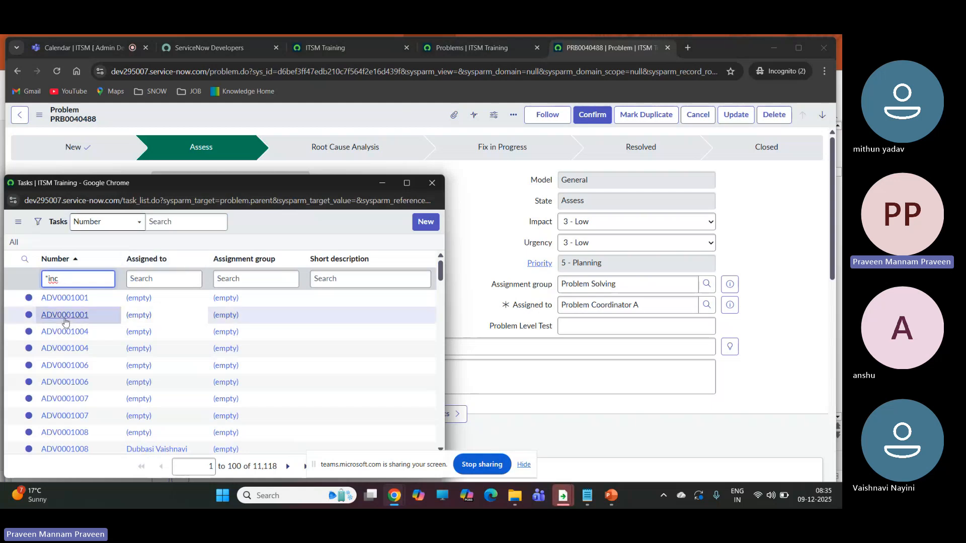
key("Return")
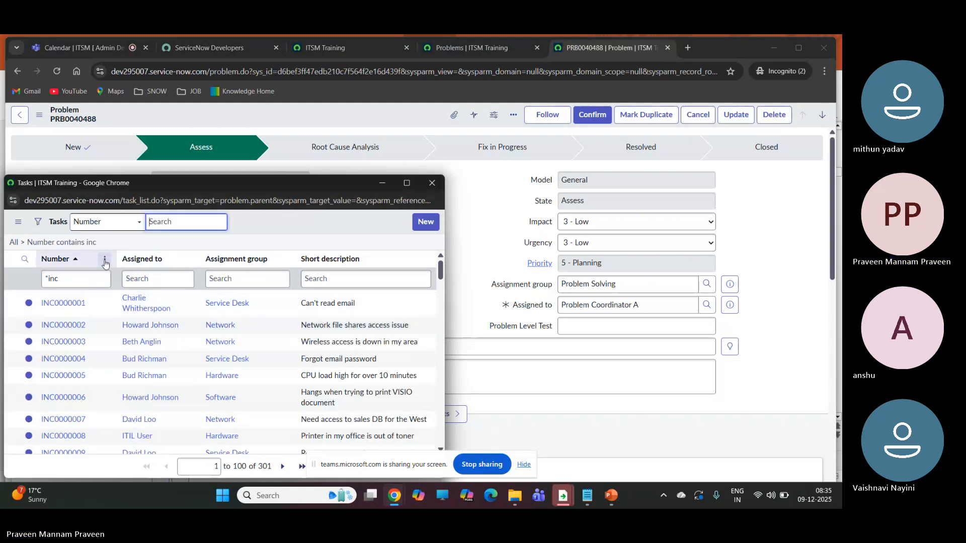
Sort the filtered tasks by number in descending order and choose INC0012364 as the parent.
left_click(105, 261)
left_click(118, 281)
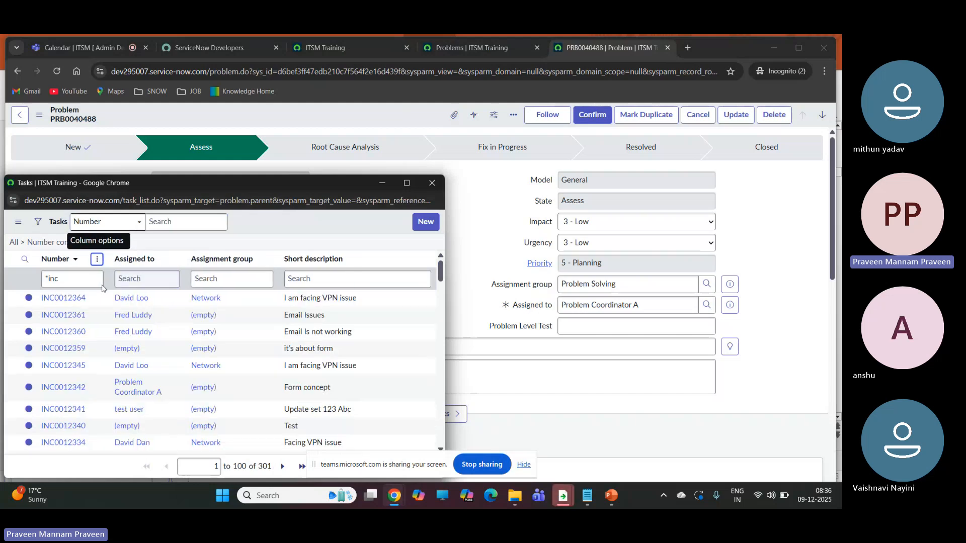
left_click(62, 300)
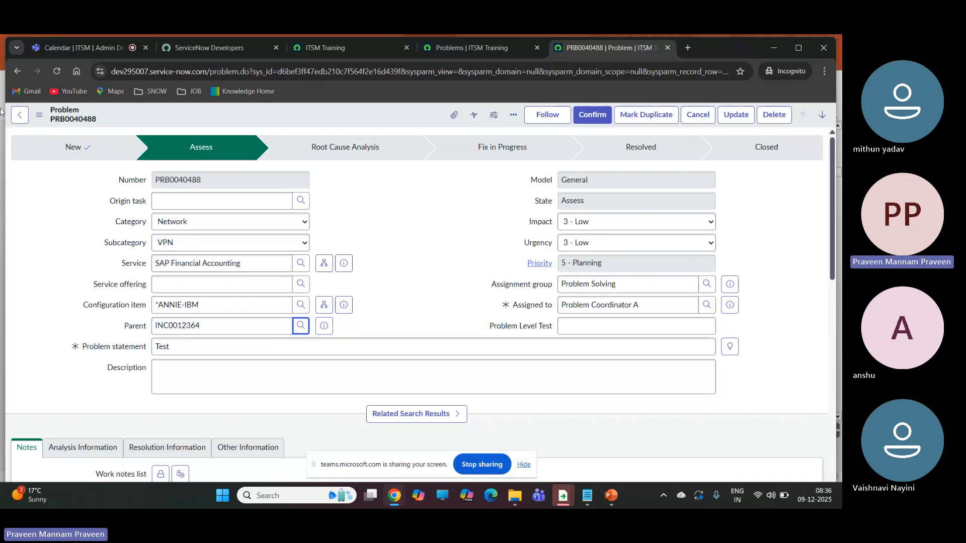
Save the problem record and review its form and the field changes in the activity log.
left_click(39, 114)
left_click(58, 128)
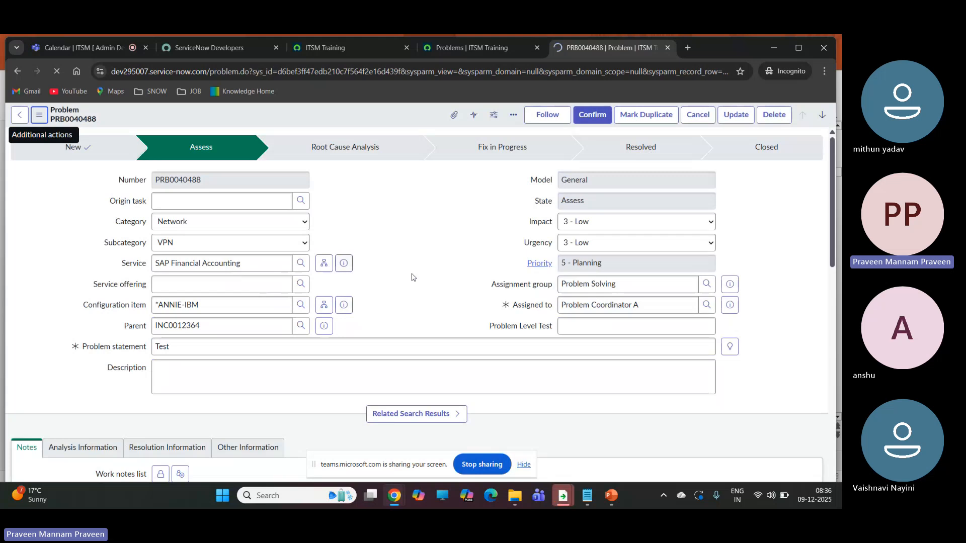
scroll(283, 228, "down", 3)
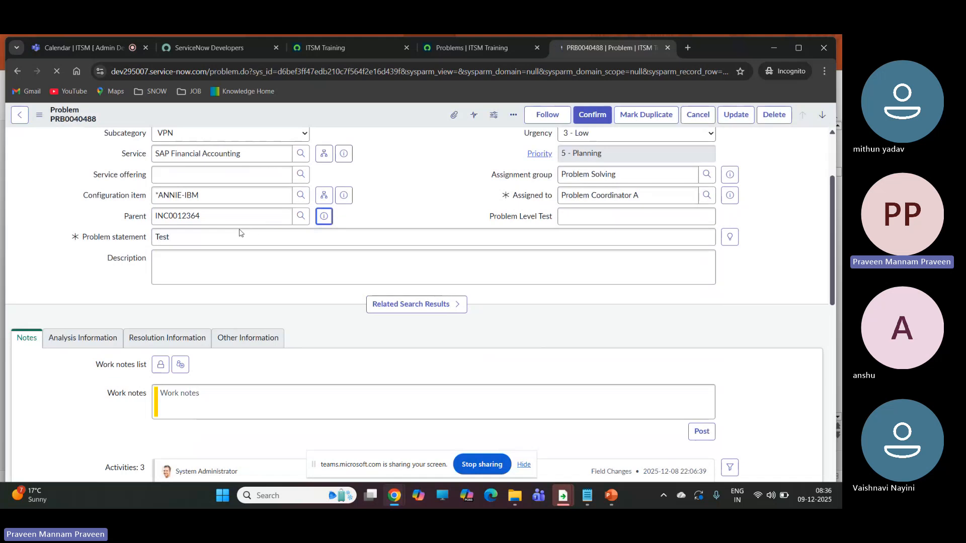
scroll(355, 248, "down", 4)
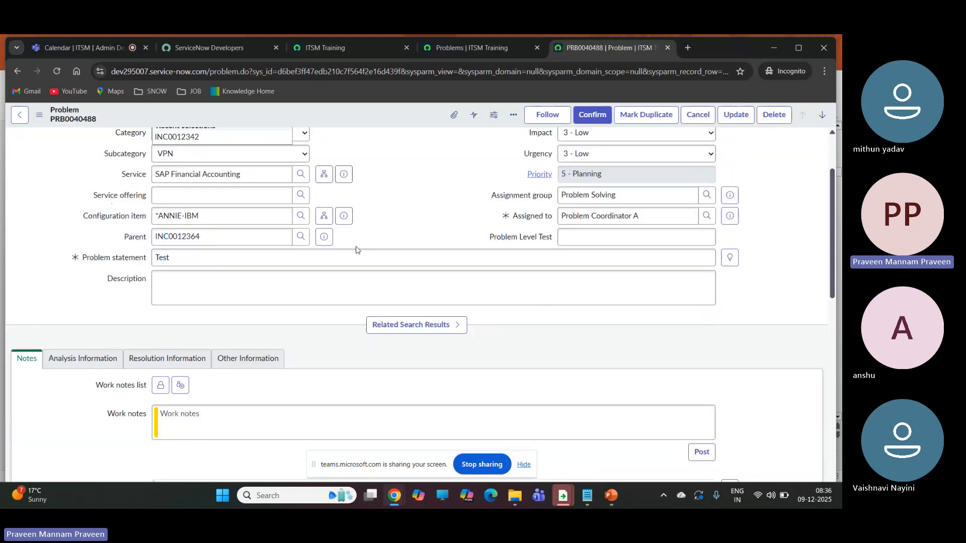
scroll(373, 232, "down", 3)
scroll(382, 261, "up", 3)
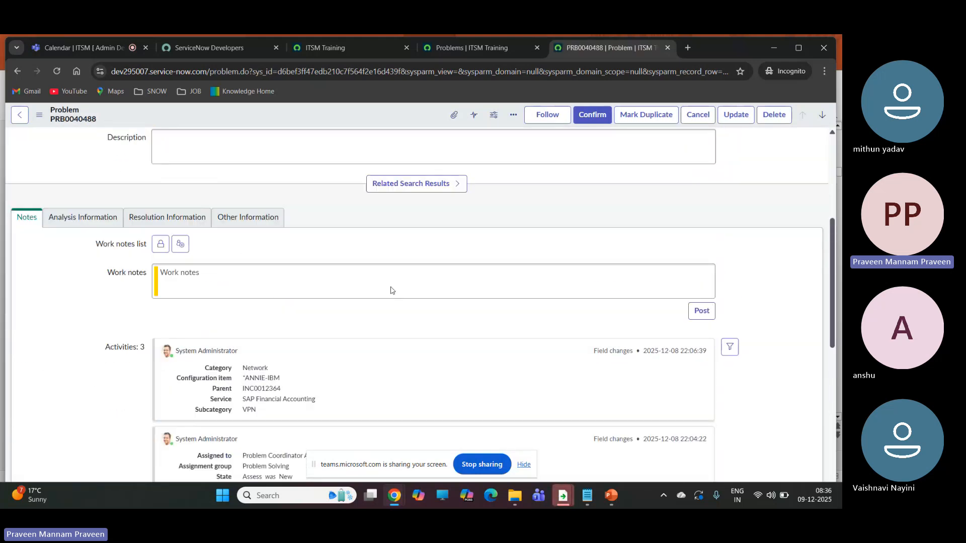
scroll(391, 291, "up", 2)
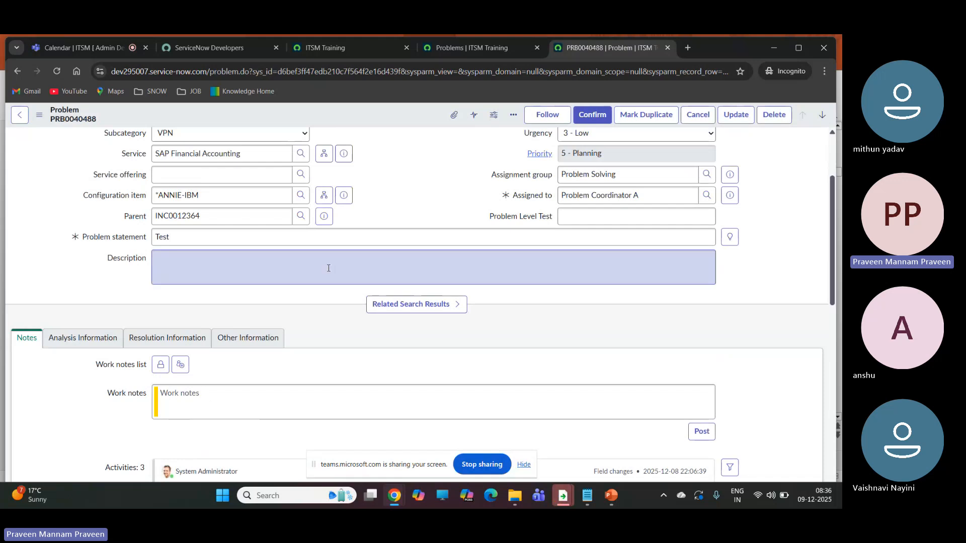
Confirm the problem to advance it to Root Cause Analysis and review the Workaround and Cause notes fields in its analysis information.
scroll(302, 292, "up", 2)
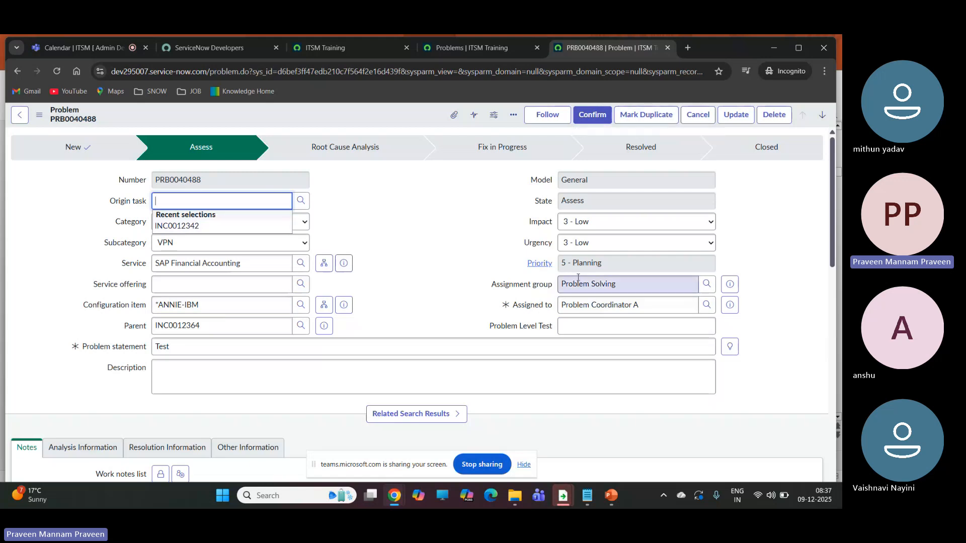
left_click(593, 115)
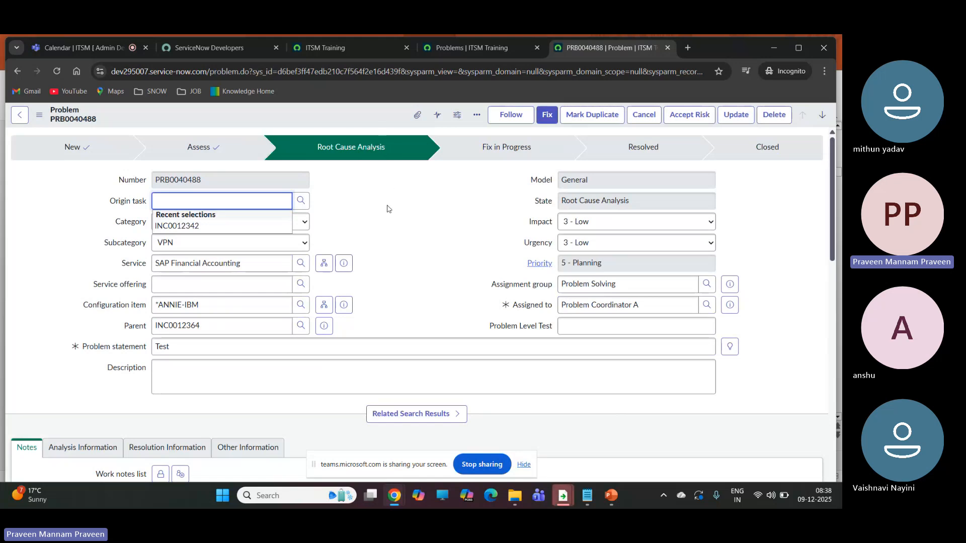
scroll(388, 209, "down", 4)
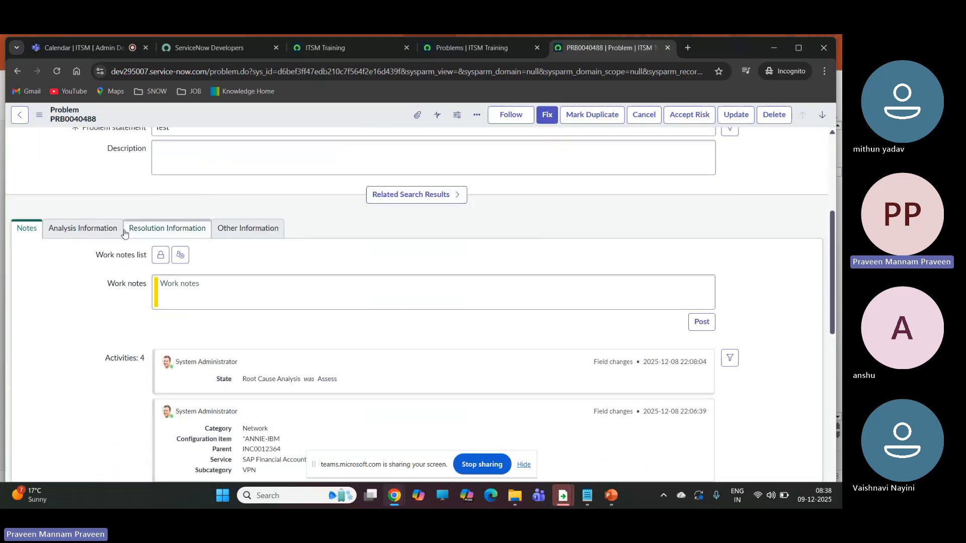
left_click(114, 231)
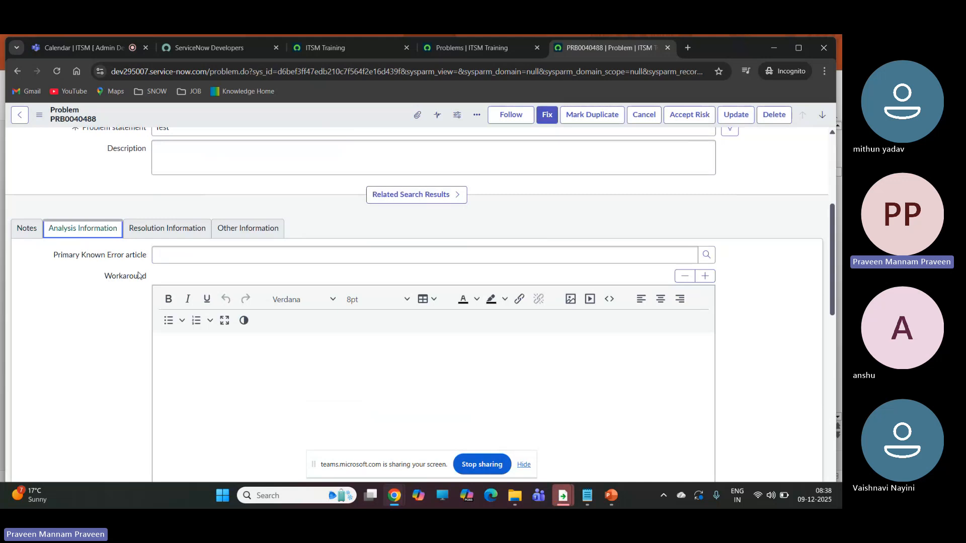
scroll(134, 287, "down", 8)
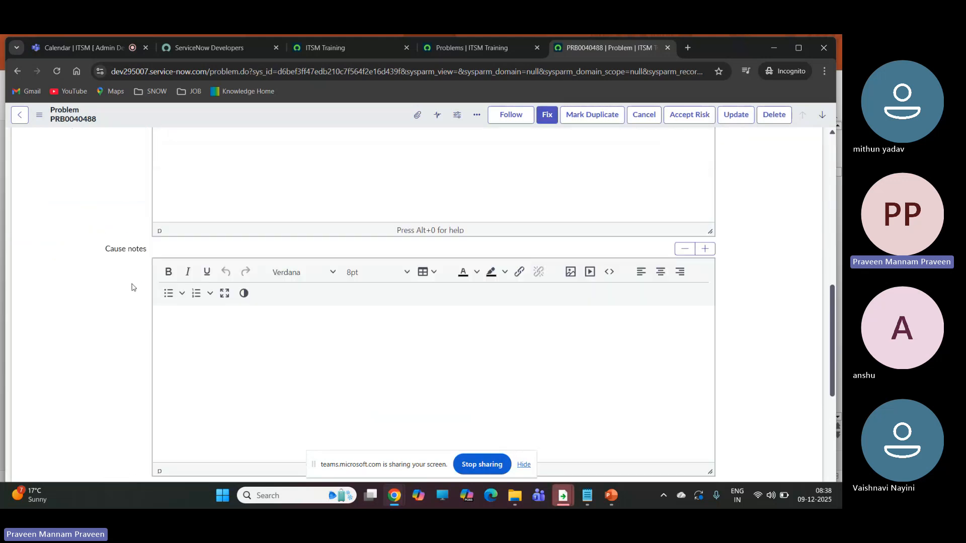
scroll(133, 290, "up", 5)
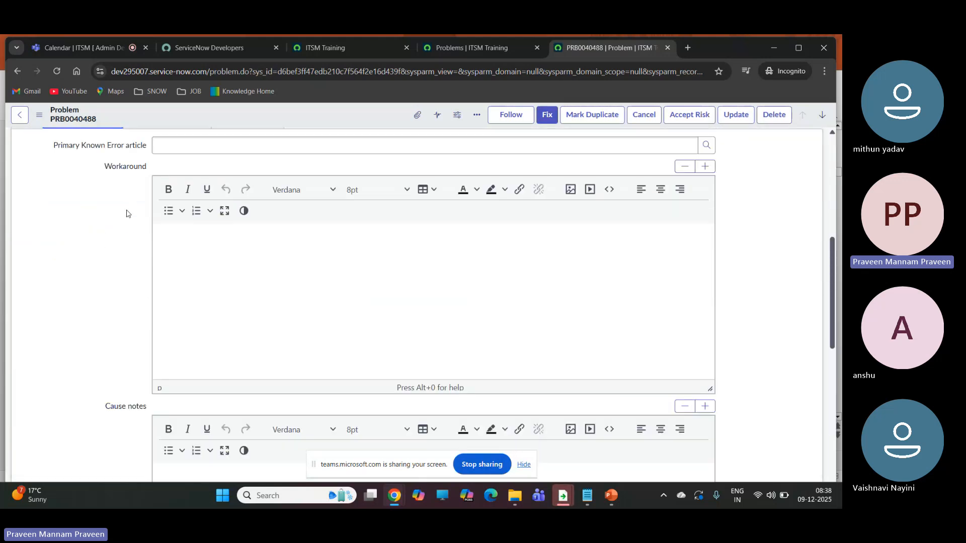
Enter "install zscaller app" as the problem's Workaround in the analysis information.
scroll(186, 347, "up", 3)
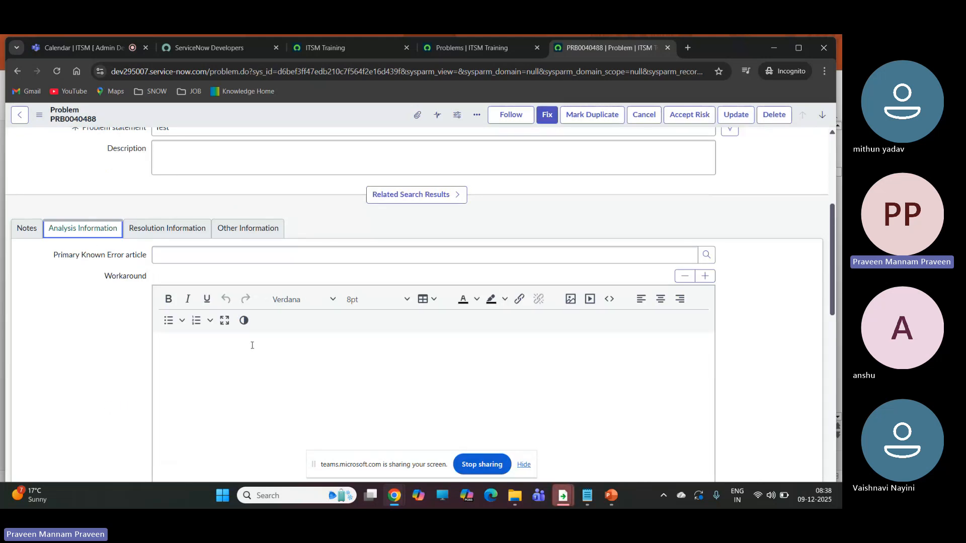
left_click(184, 355)
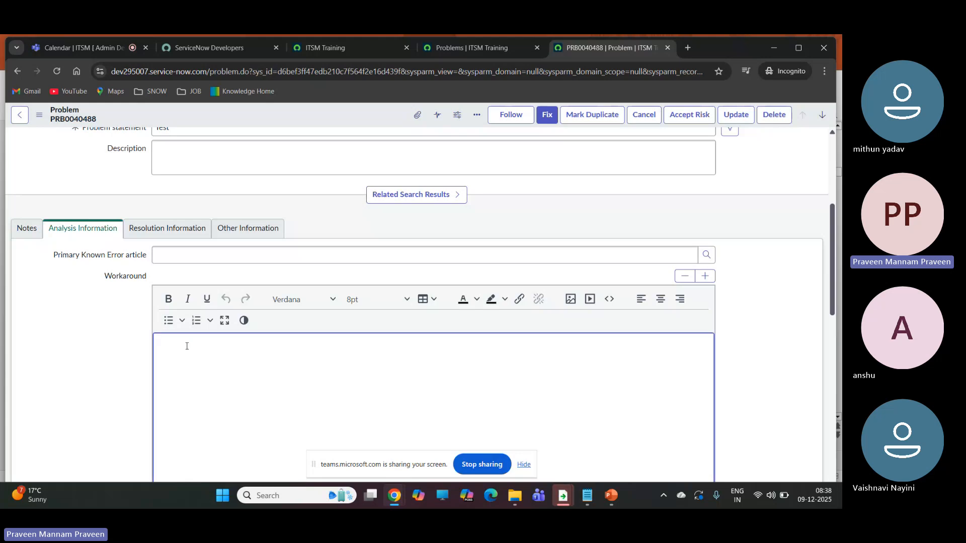
type("instal")
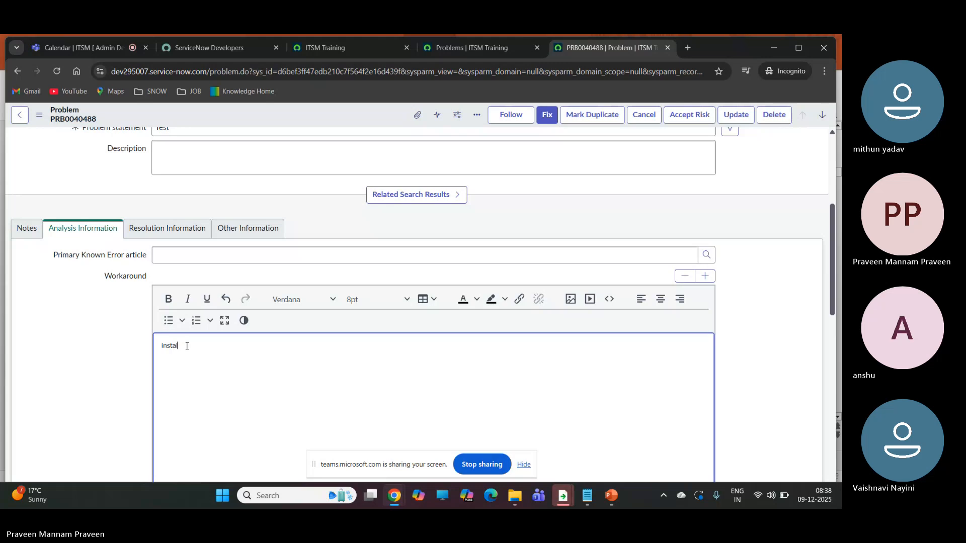
type("l zscaller ")
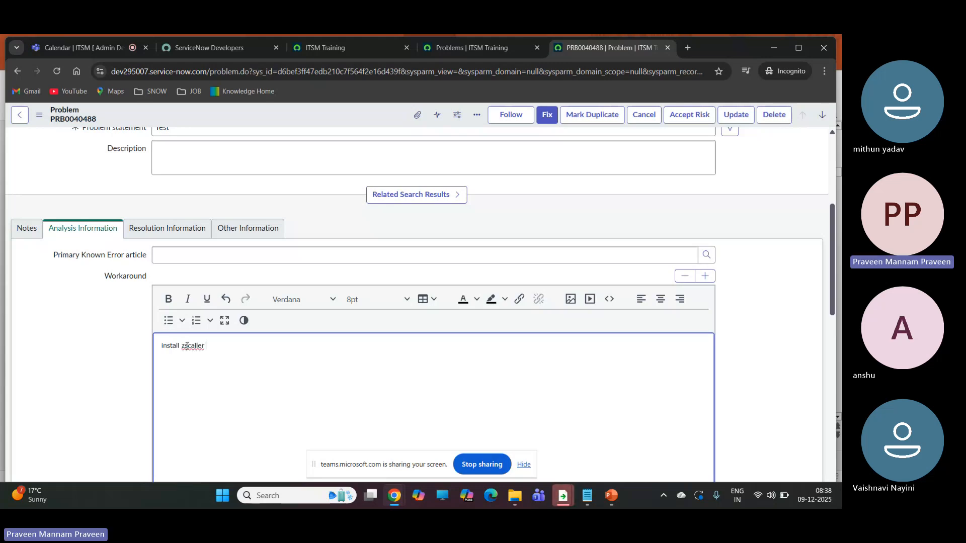
type("app")
left_click(744, 333)
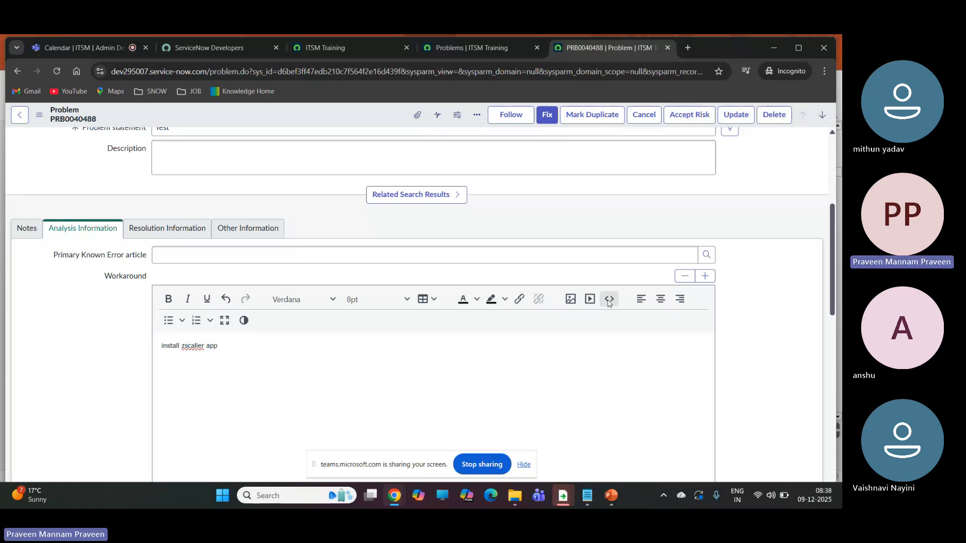
Enter "VPN was outdated moved to new function ie zscaller" in the problem's Cause notes.
scroll(721, 286, "down", 3)
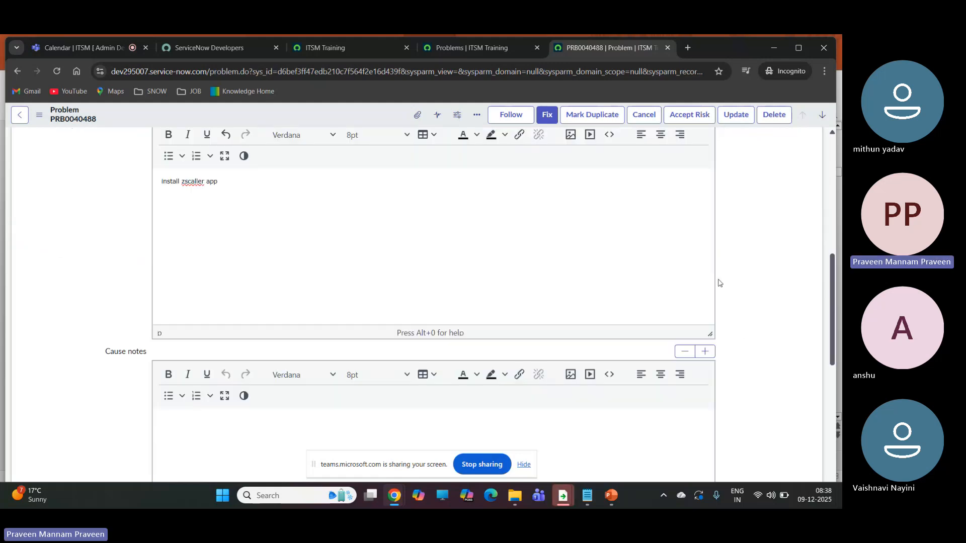
left_click(205, 438)
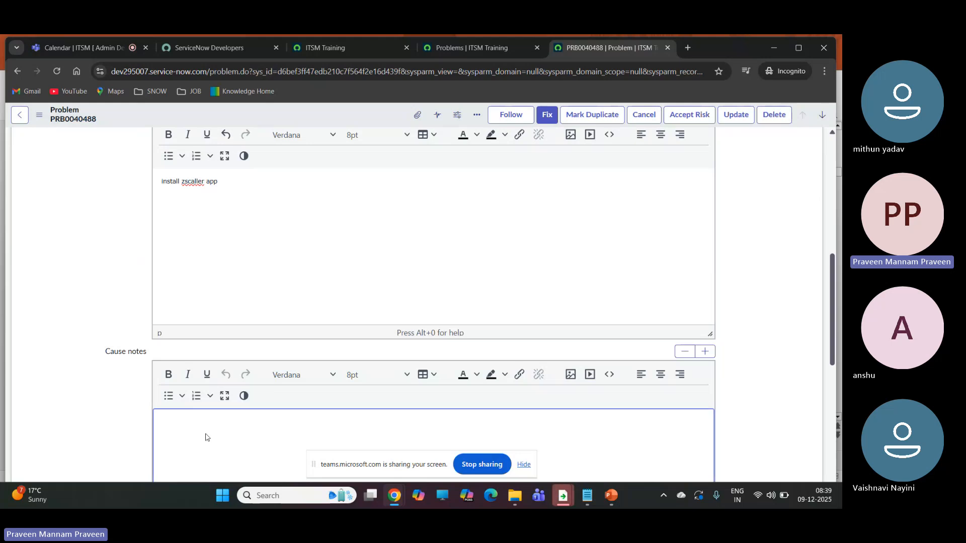
type("VPN ")
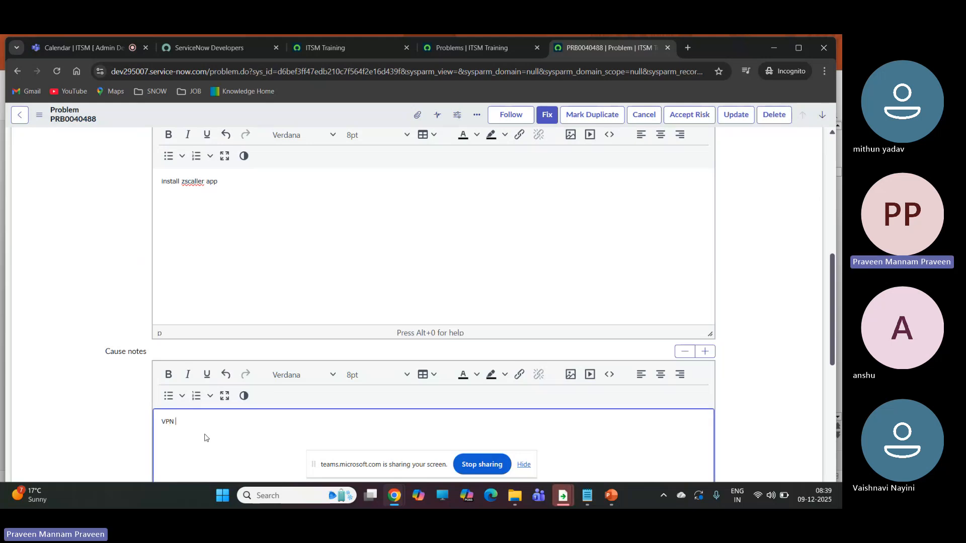
type("was outdated moved to new fun")
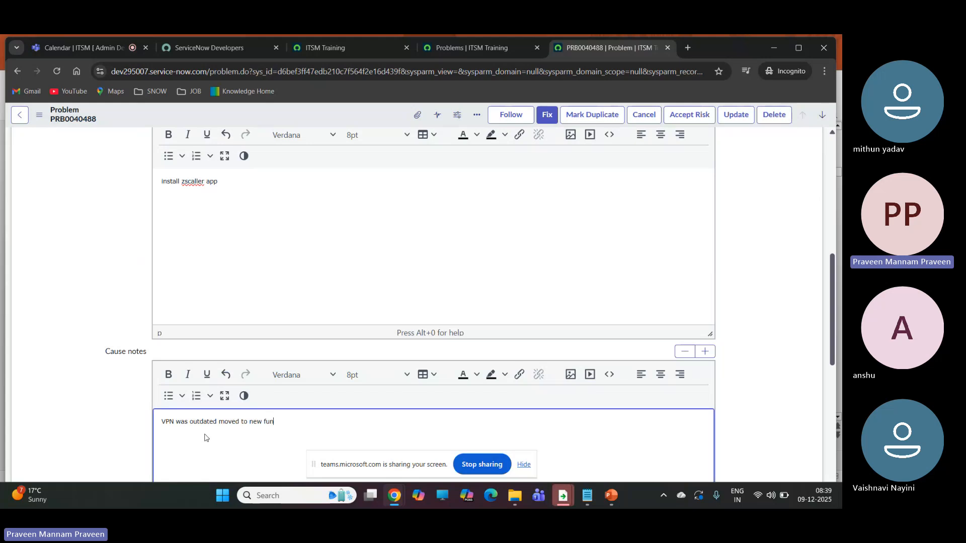
type("ction ")
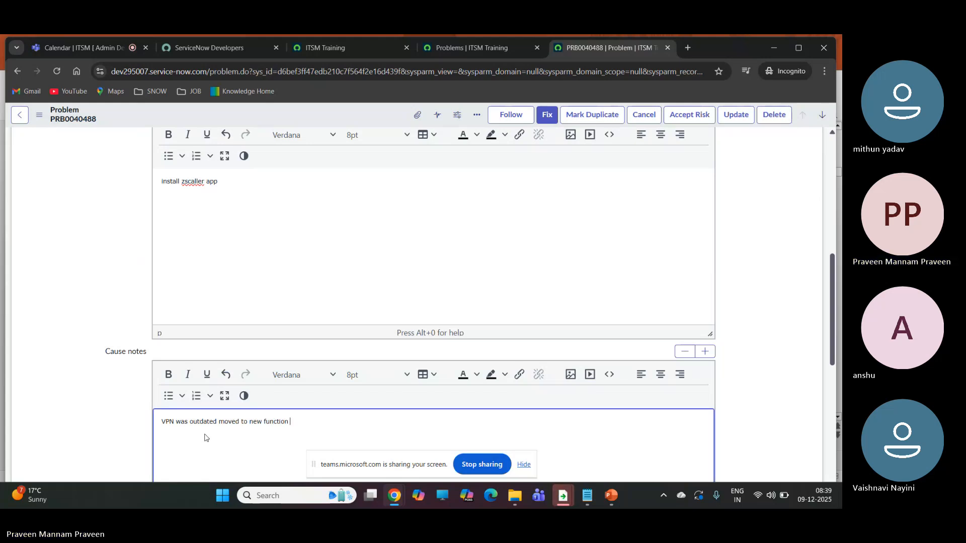
type("ie zsca")
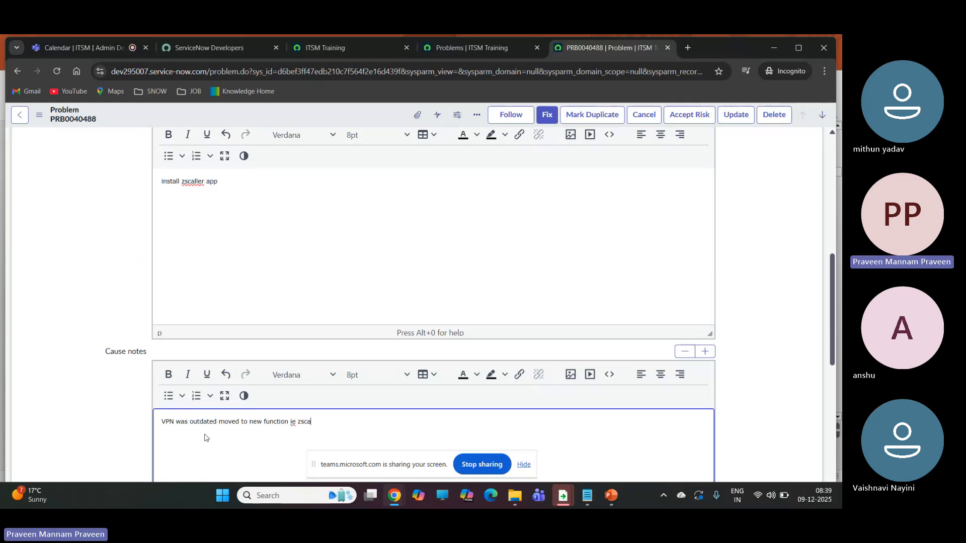
type("lle")
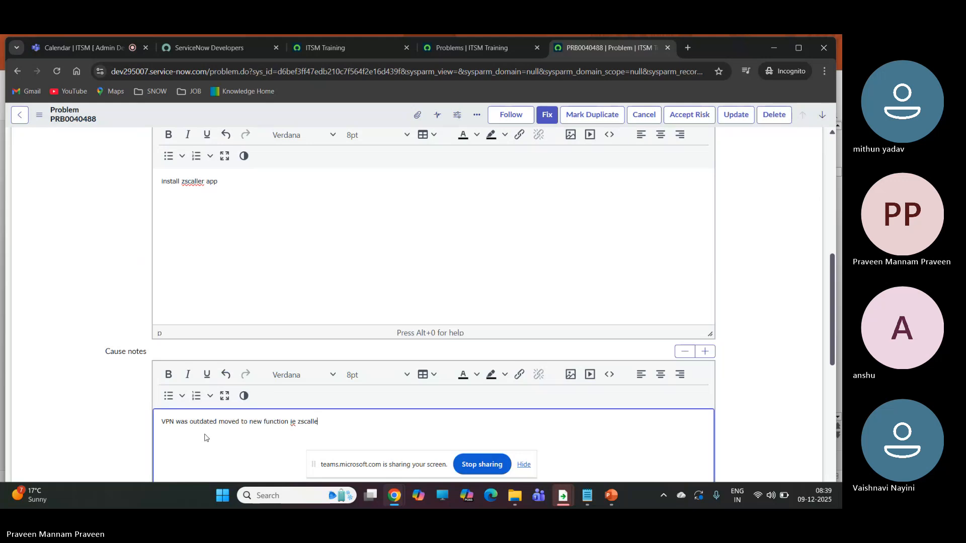
type("r")
left_click(757, 362)
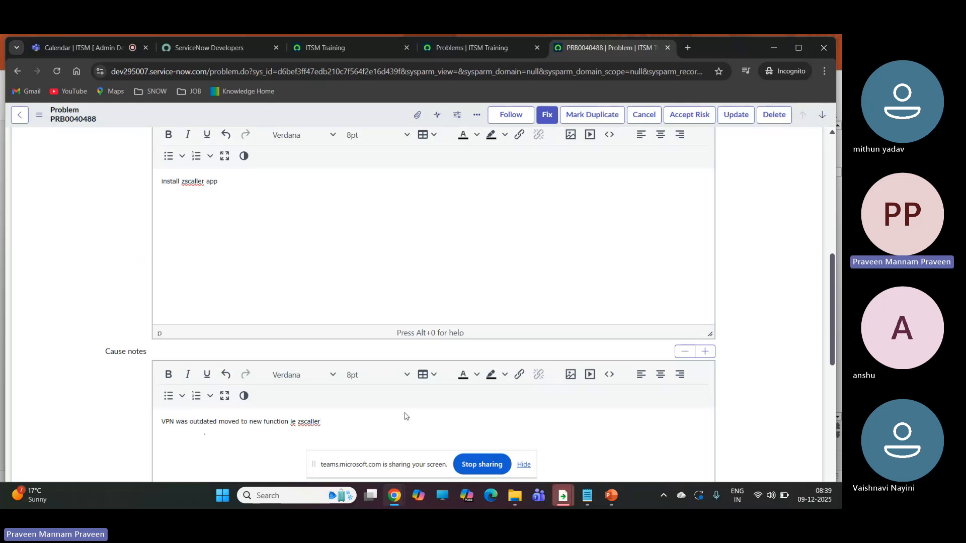
Save the problem record while keeping it open and check its Workaround and Cause notes.
scroll(289, 308, "down", 5)
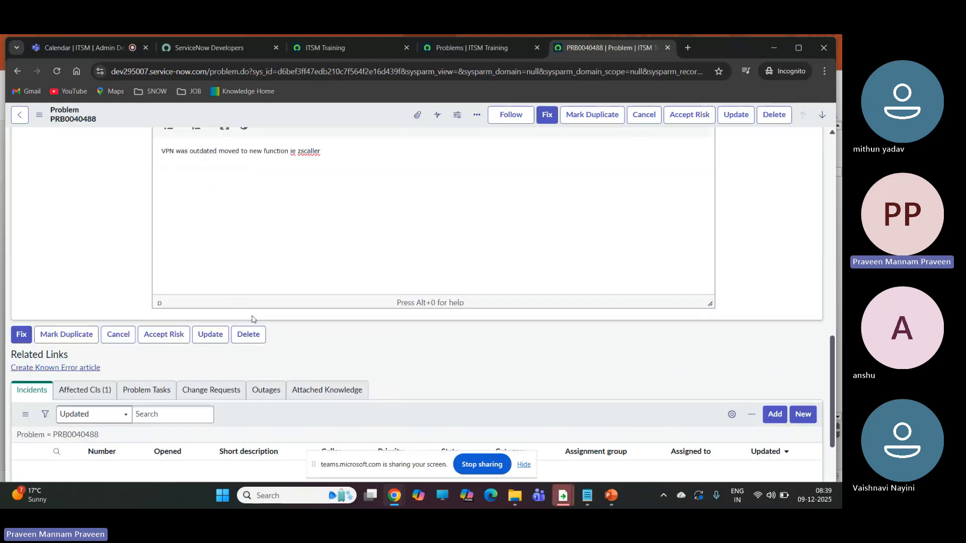
scroll(252, 319, "up", 10)
scroll(384, 341, "down", 5)
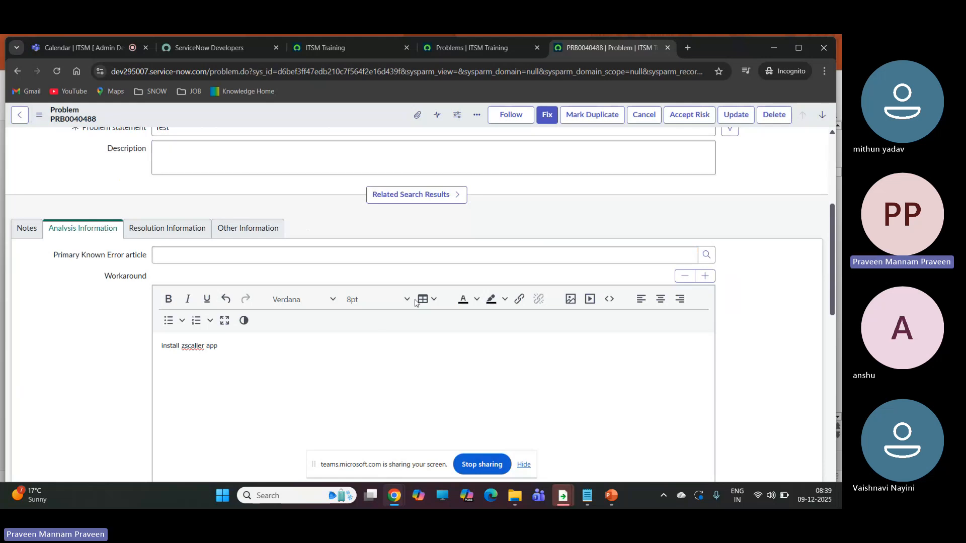
scroll(415, 302, "up", 5)
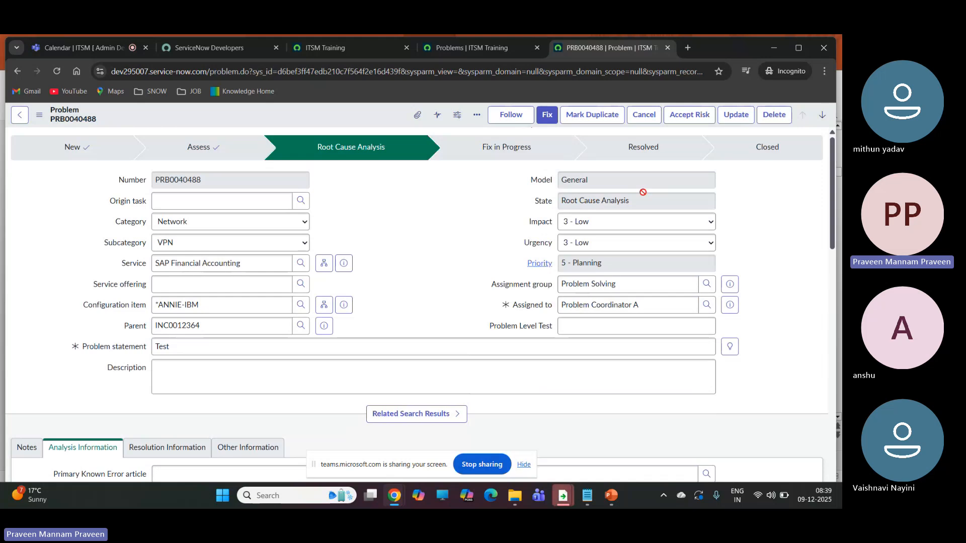
left_click(40, 116)
left_click(65, 126)
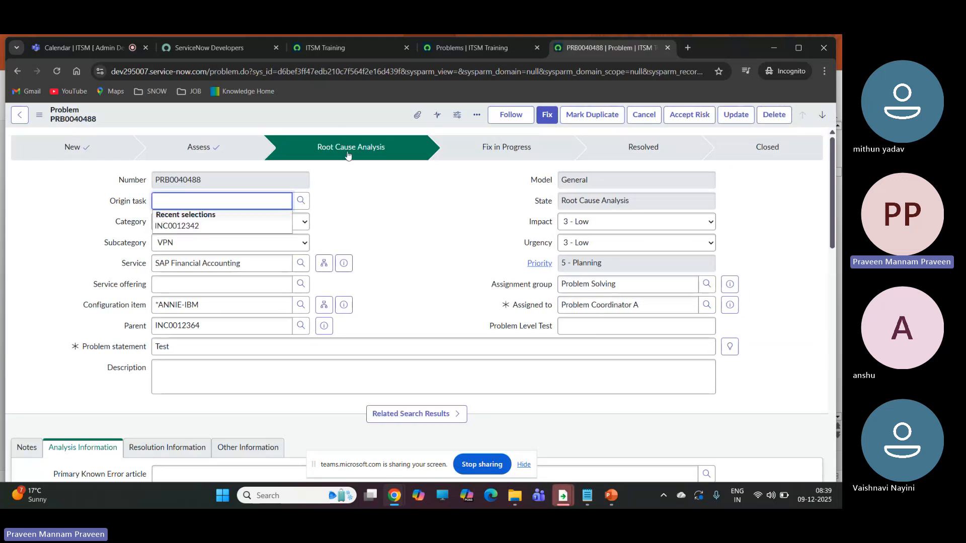
scroll(335, 173, "down", 5)
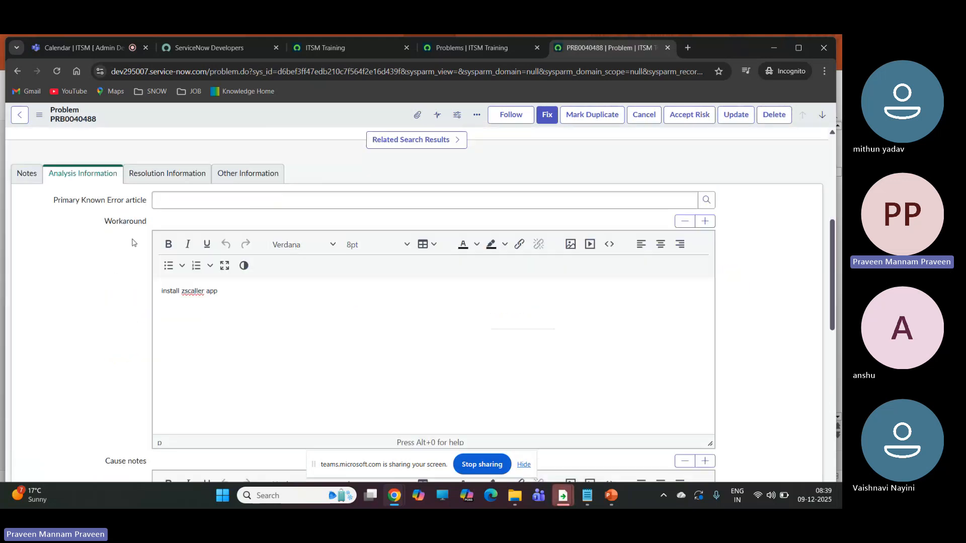
scroll(201, 275, "down", 3)
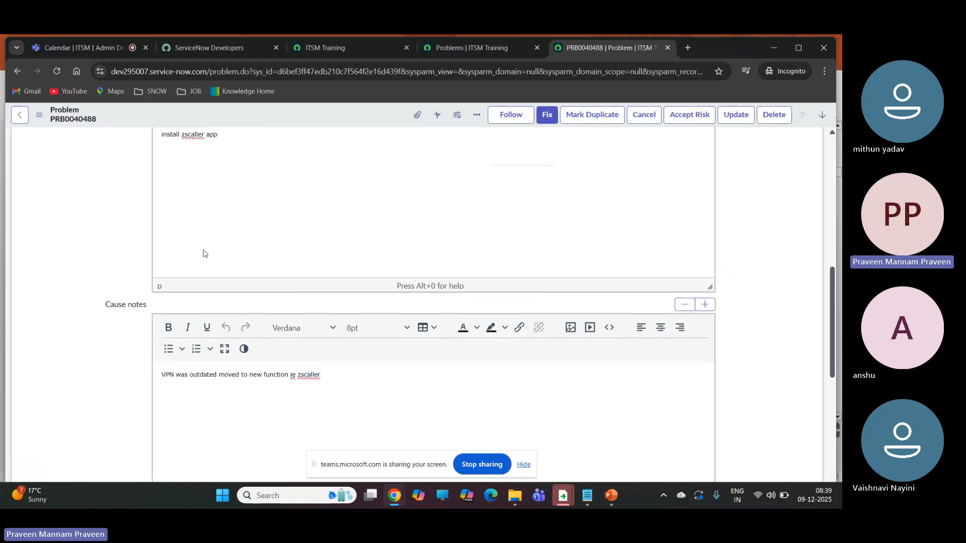
scroll(203, 253, "up", 3)
Start the Fix action on the problem and copy the cause notes text into the mandatory Fix notes.
left_click(550, 119)
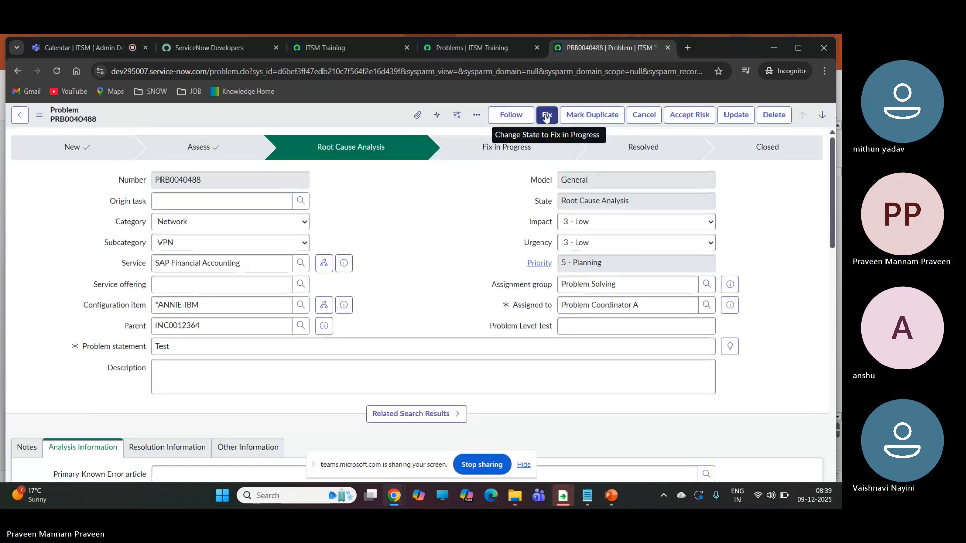
left_click(547, 117)
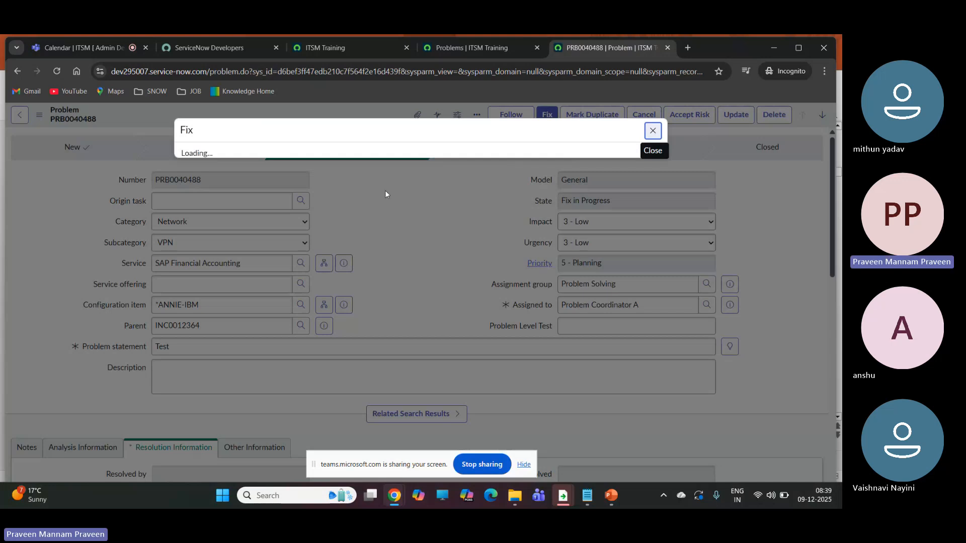
scroll(284, 212, "down", 3)
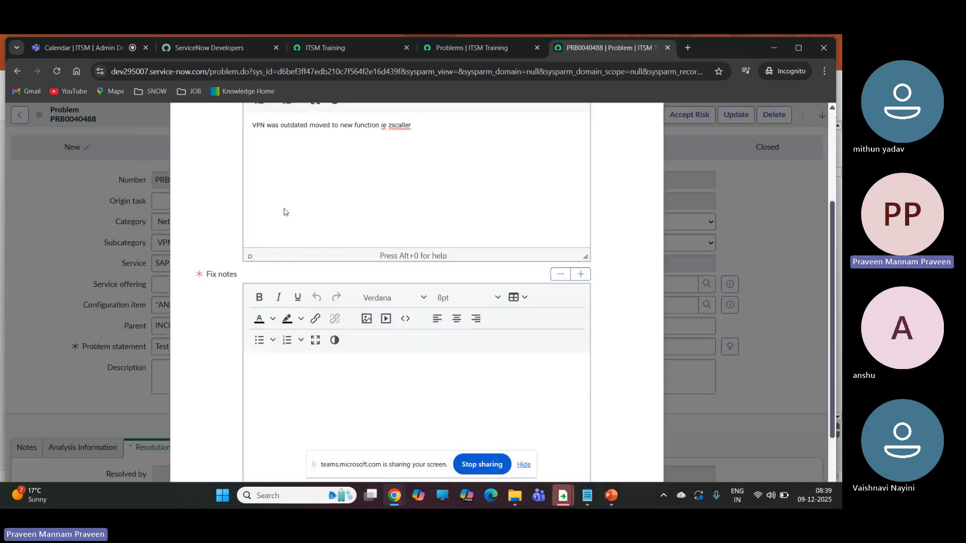
scroll(284, 211, "down", 2)
left_click(319, 283)
scroll(362, 279, "up", 5)
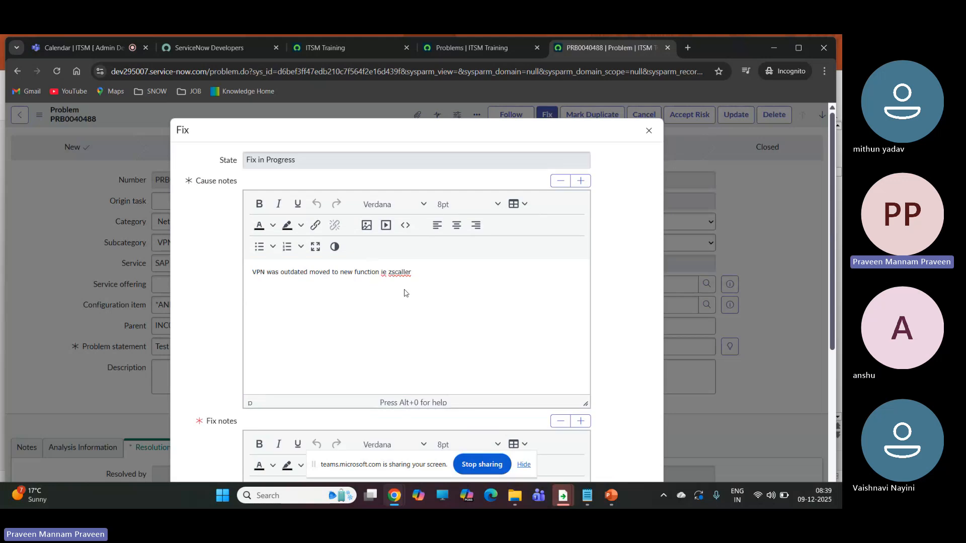
triple_click(422, 272)
key("ctrl+c")
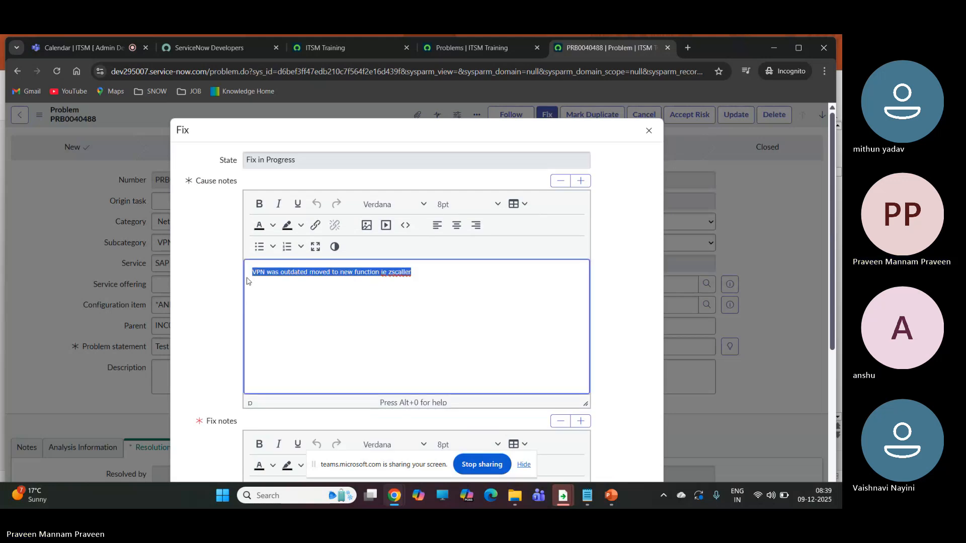
scroll(317, 332, "down", 1)
scroll(315, 332, "down", 4)
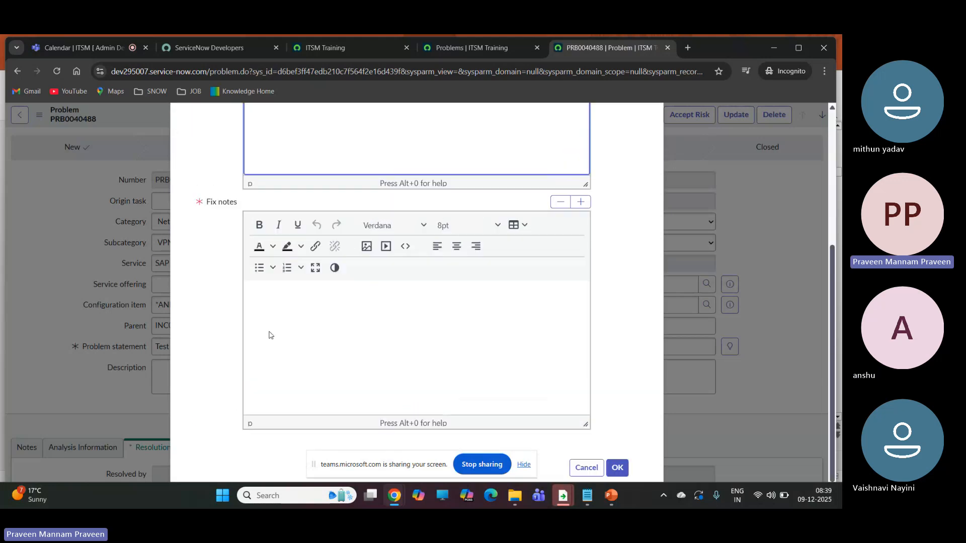
left_click(267, 300)
key("ctrl+v")
scroll(269, 274, "up", 5)
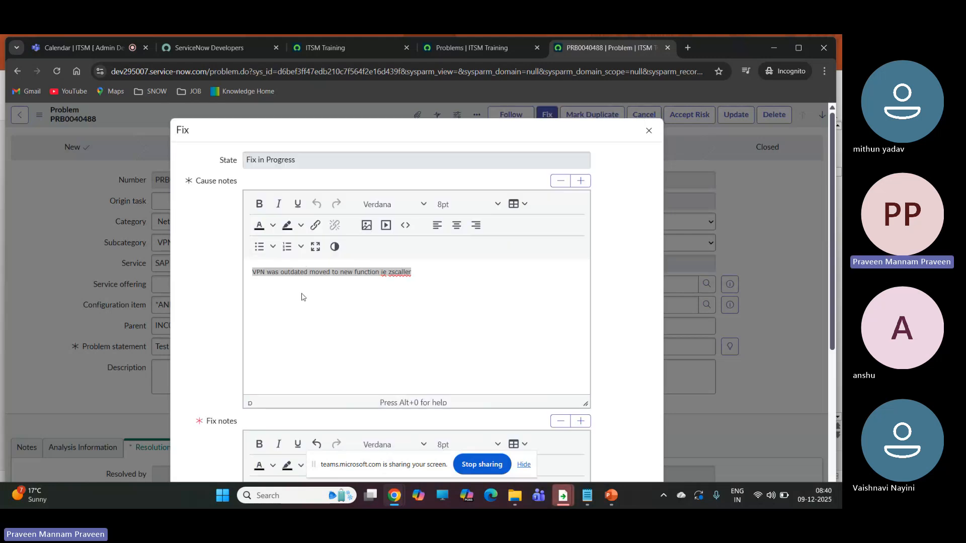
scroll(307, 302, "down", 5)
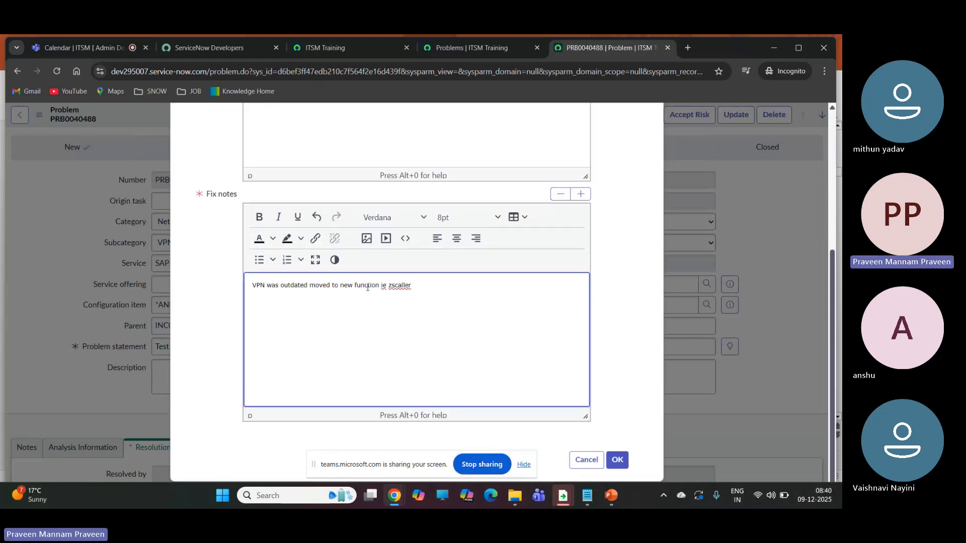
Edit the Fix notes to read "Install zscaller" and confirm the problem's move to Fix in Progress.
left_click_drag(389, 285, 239, 290)
key("BackSpace")
type("Ins")
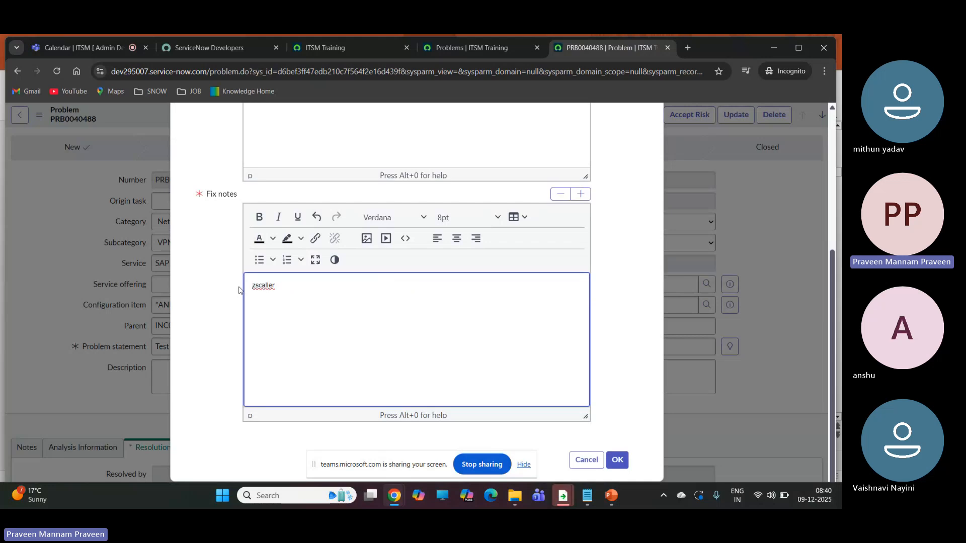
type("tall")
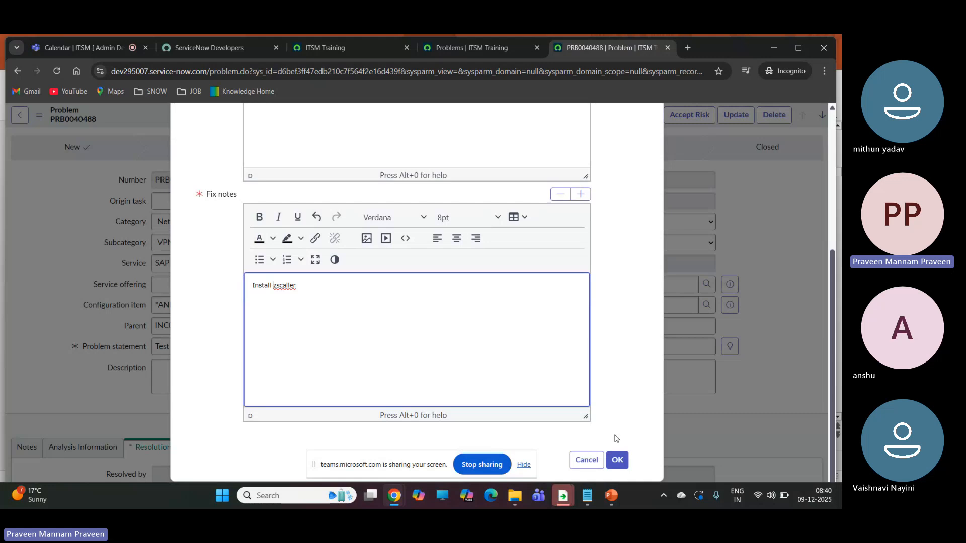
left_click(619, 460)
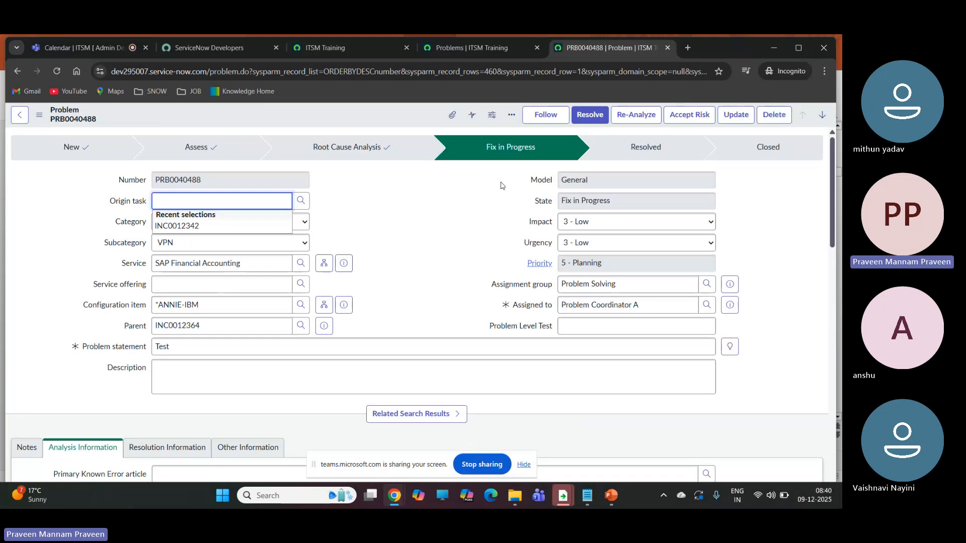
Open the problem's resolution information, resolve the problem, and review the resolved record.
scroll(445, 282, "down", 3)
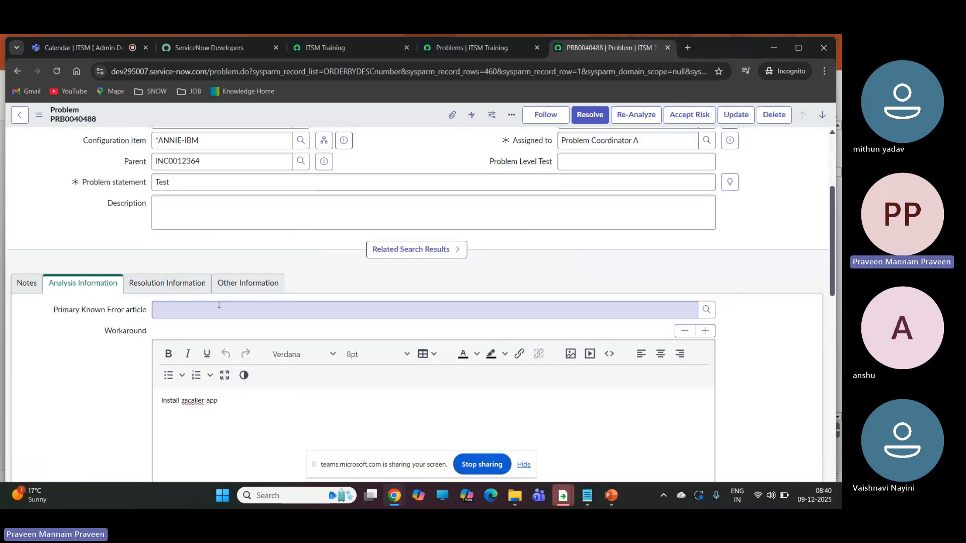
left_click(167, 283)
scroll(326, 296, "up", 1)
scroll(326, 296, "up", 2)
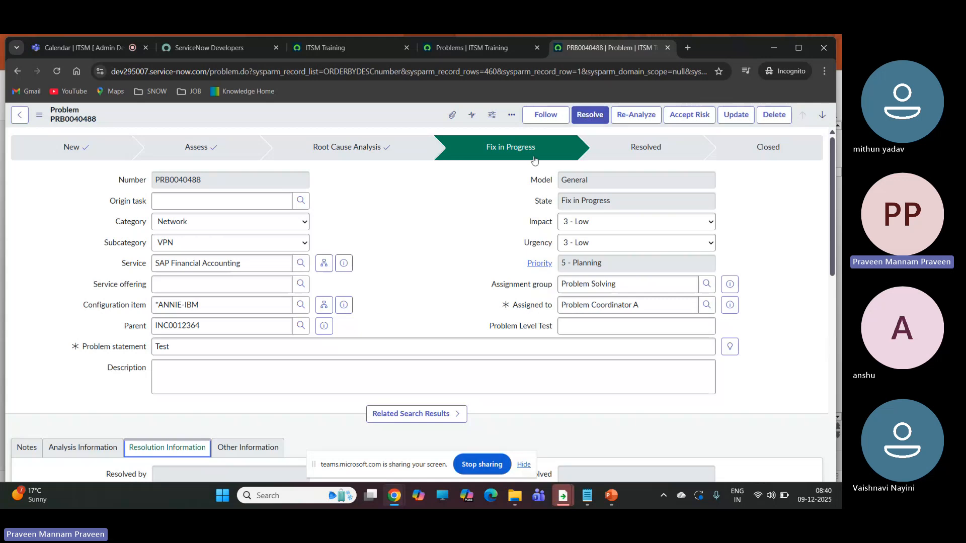
left_click(580, 116)
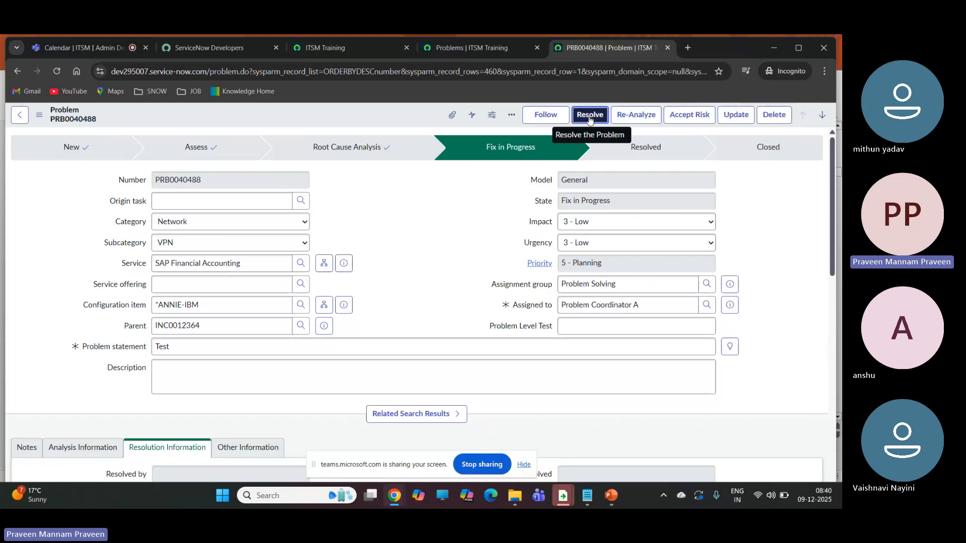
left_click(588, 120)
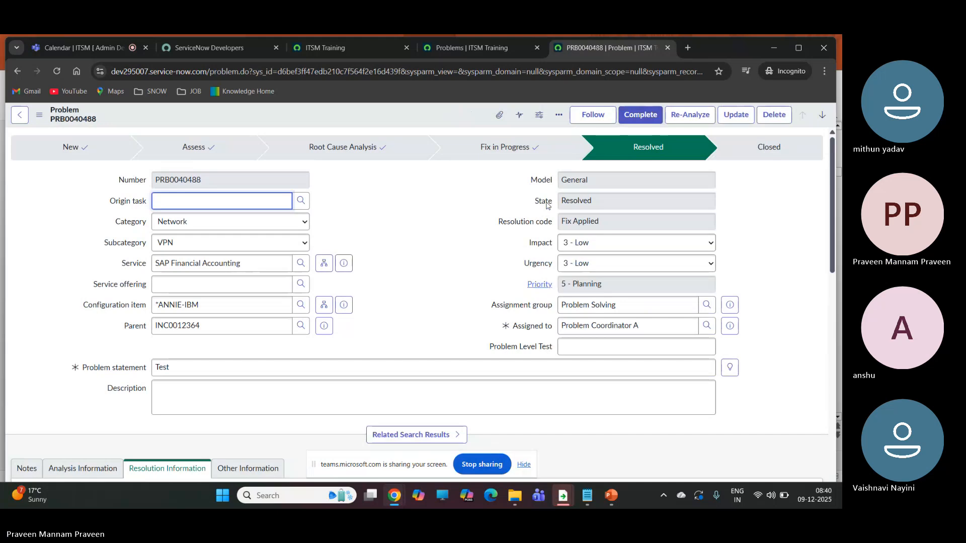
scroll(589, 270, "down", 2)
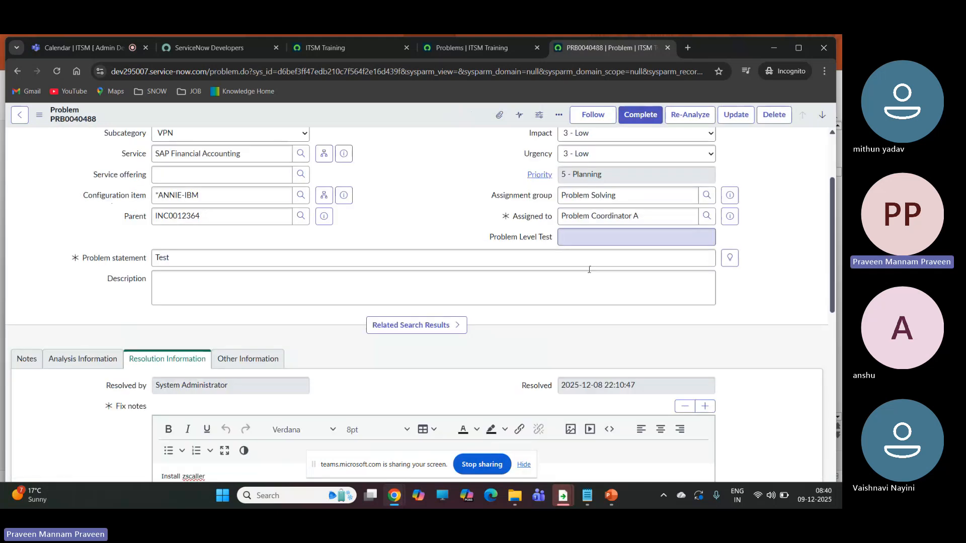
Post the work note "need to install zscaller" in the problem's notes.
left_click(24, 359)
scroll(191, 306, "down", 3)
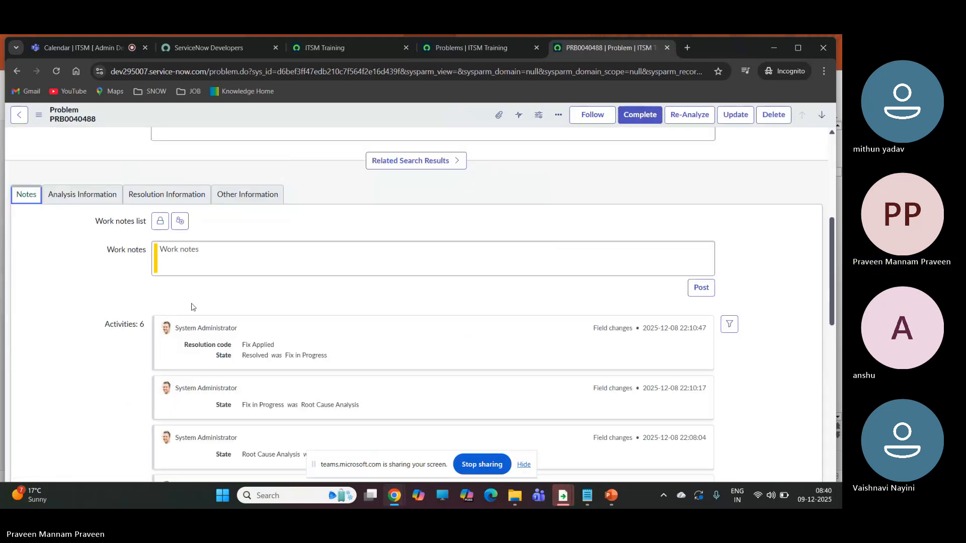
left_click(200, 256)
type("need ")
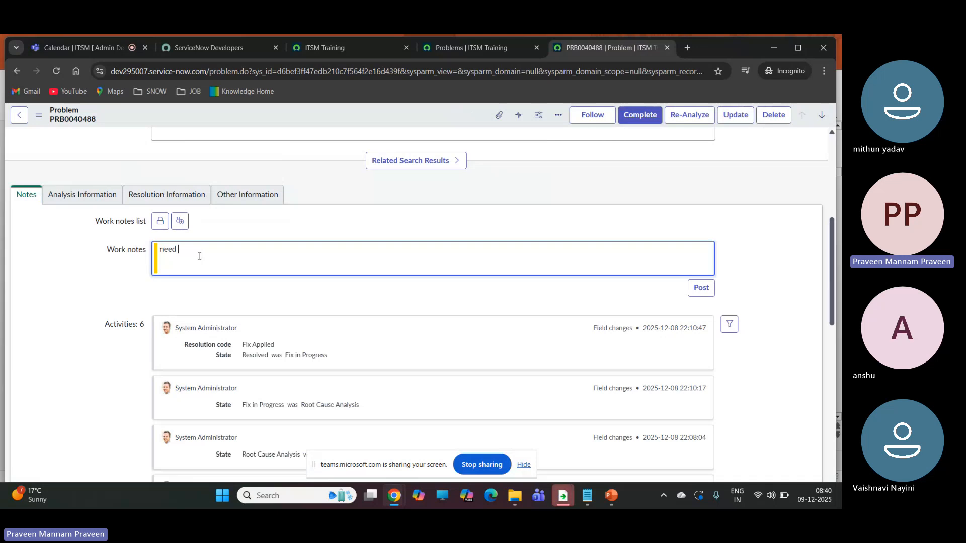
type("to install zscal")
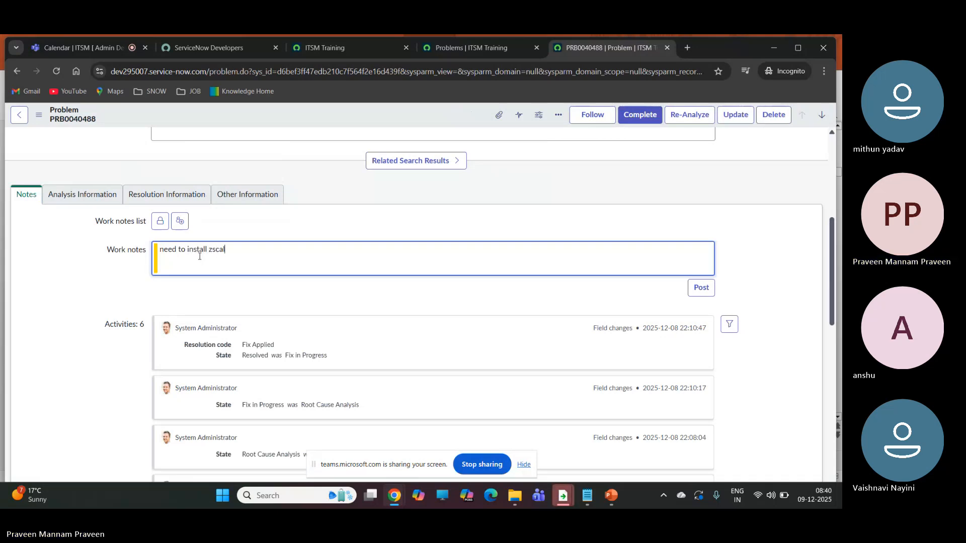
type("ler")
left_click(698, 290)
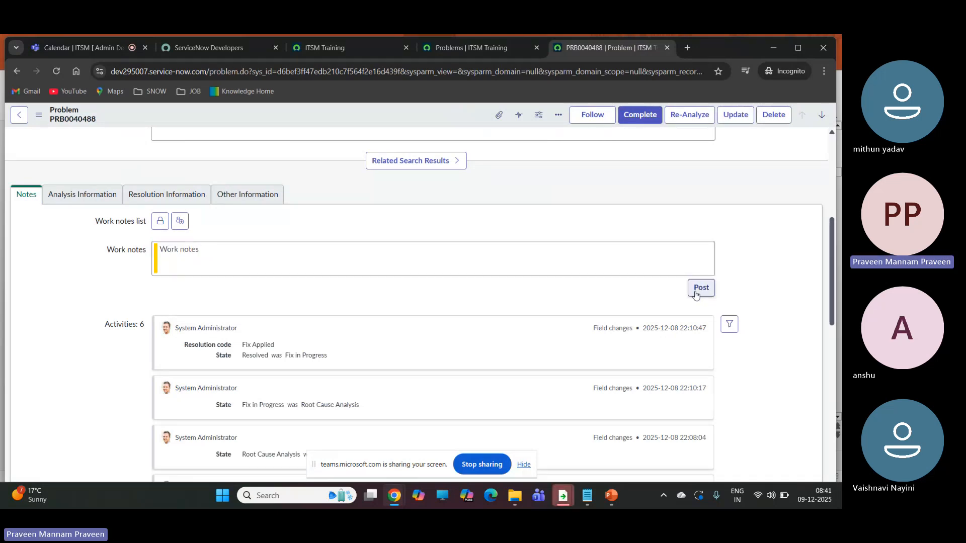
Preview the problem's parent incident INC0012364 and open its full record in a new browser tab.
scroll(398, 316, "up", 5)
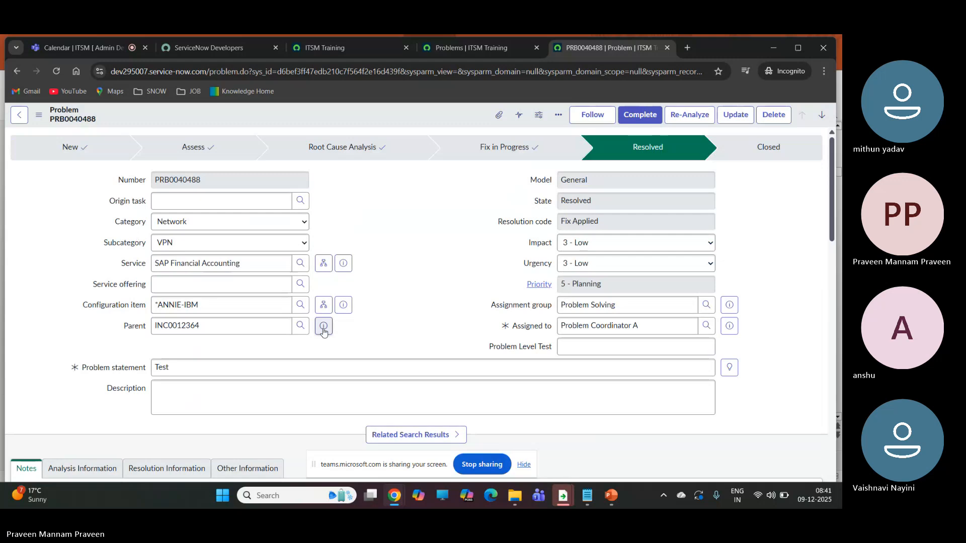
right_click(324, 328)
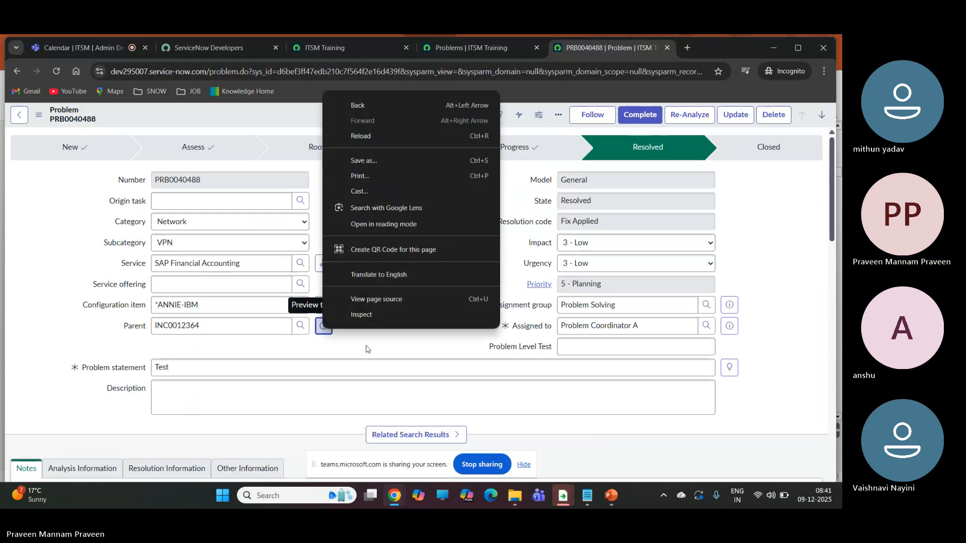
left_click(319, 330)
left_click(322, 330)
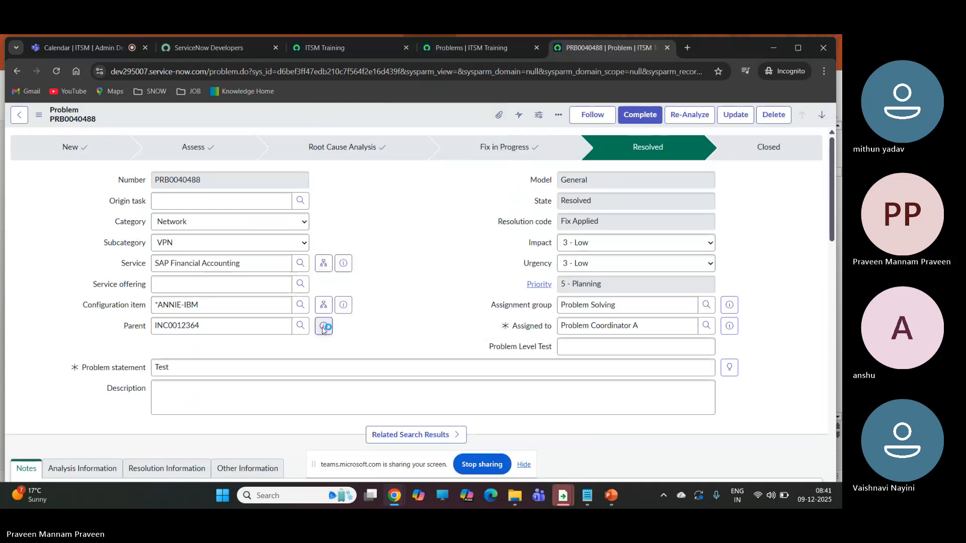
left_click(324, 331)
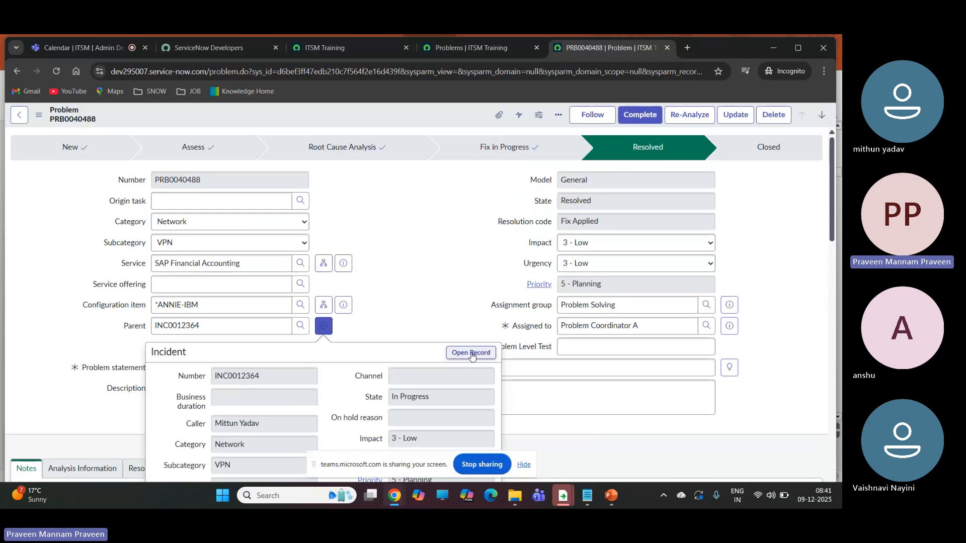
right_click(468, 352)
left_click(518, 228)
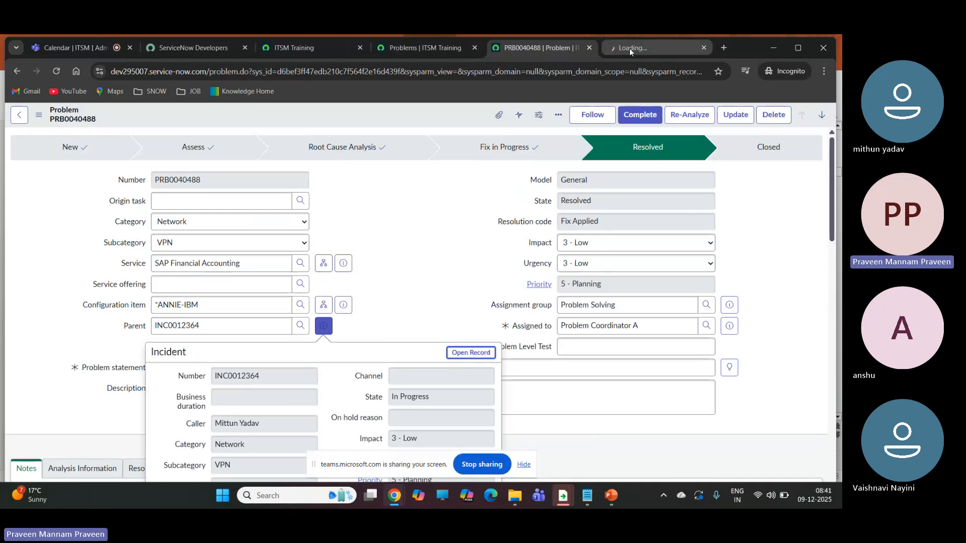
left_click(630, 48)
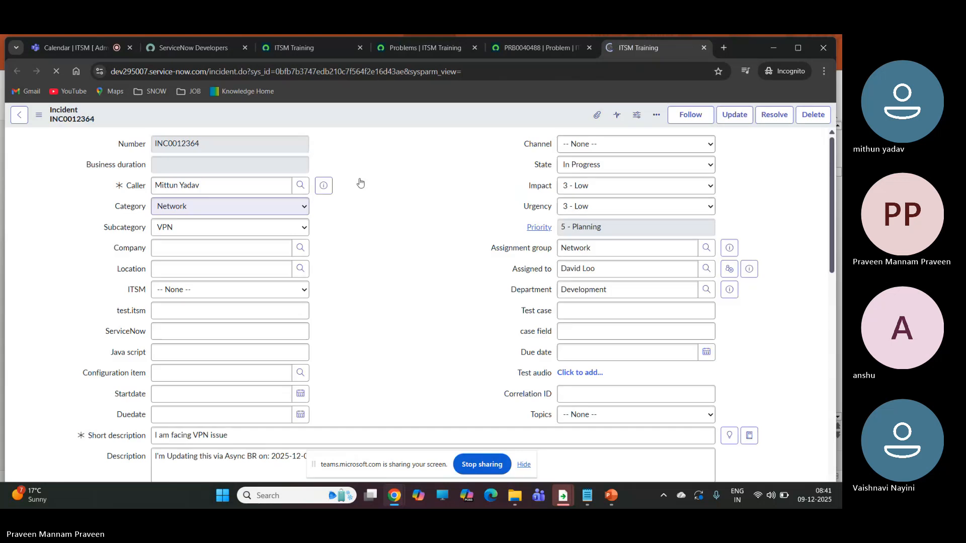
Examine the parent incident's activity log, related problems list and main fields for its link to the problem.
scroll(330, 217, "down", 3)
scroll(332, 216, "down", 10)
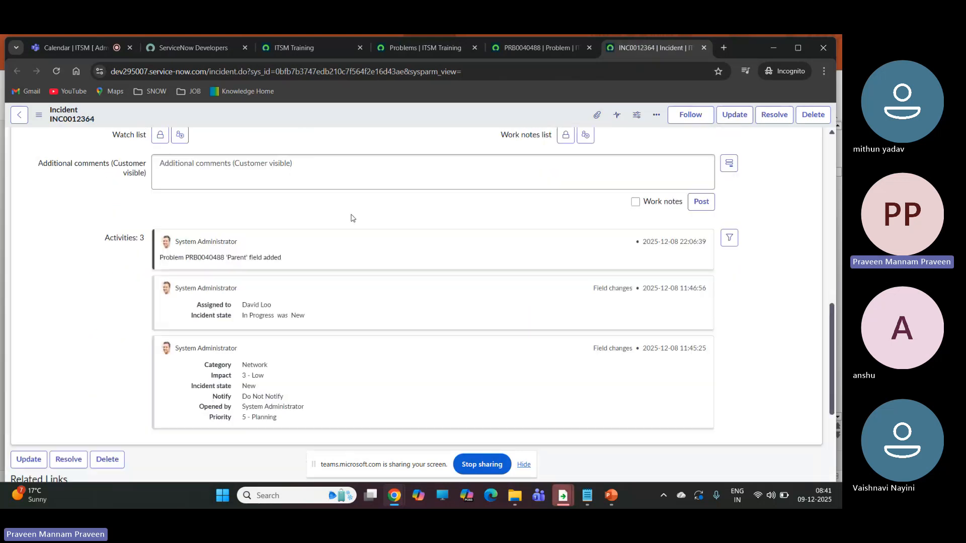
scroll(350, 221, "down", 4)
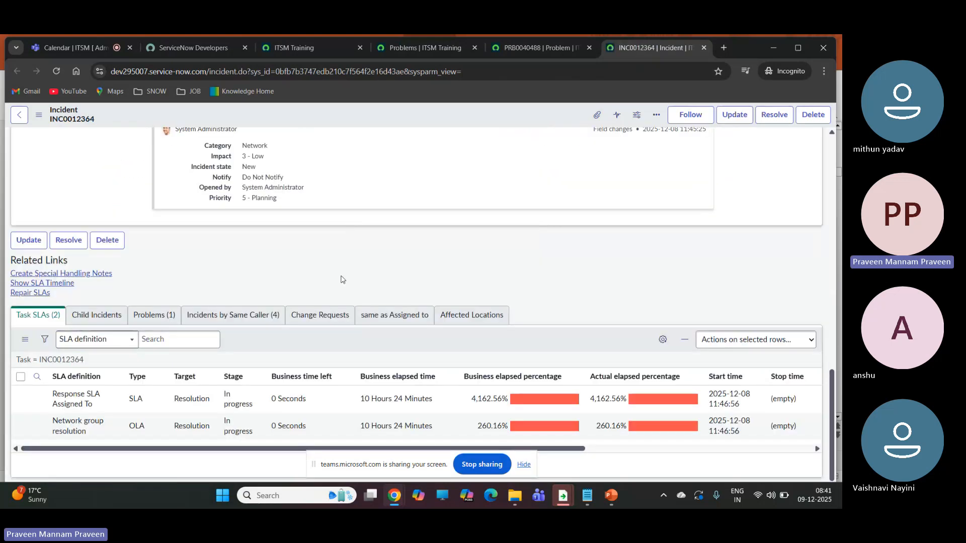
left_click(160, 316)
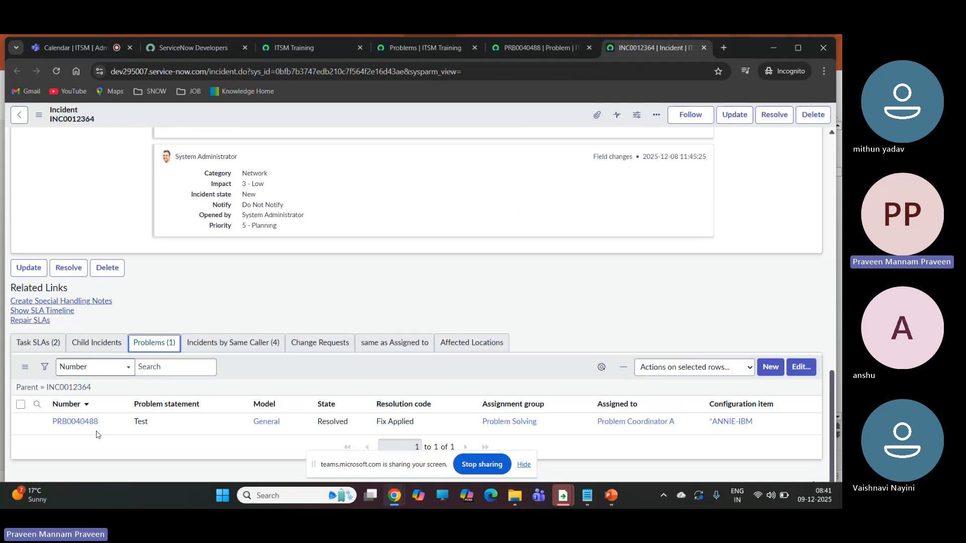
scroll(361, 372, "up", 8)
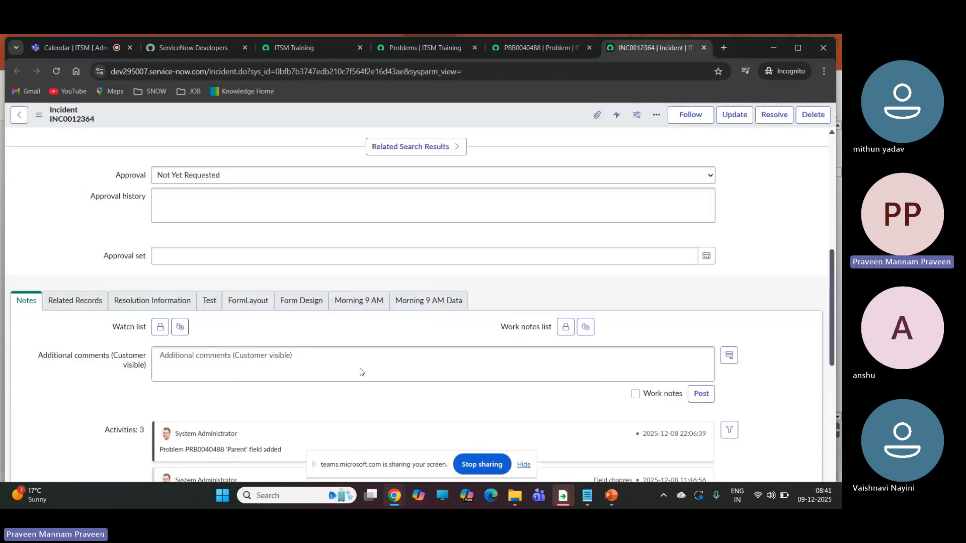
scroll(360, 373, "down", 2)
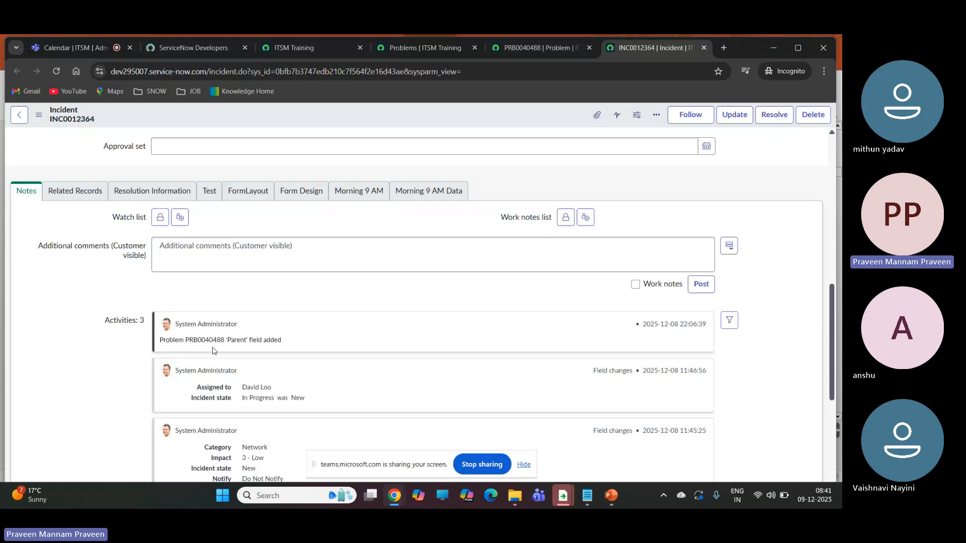
left_click(329, 265)
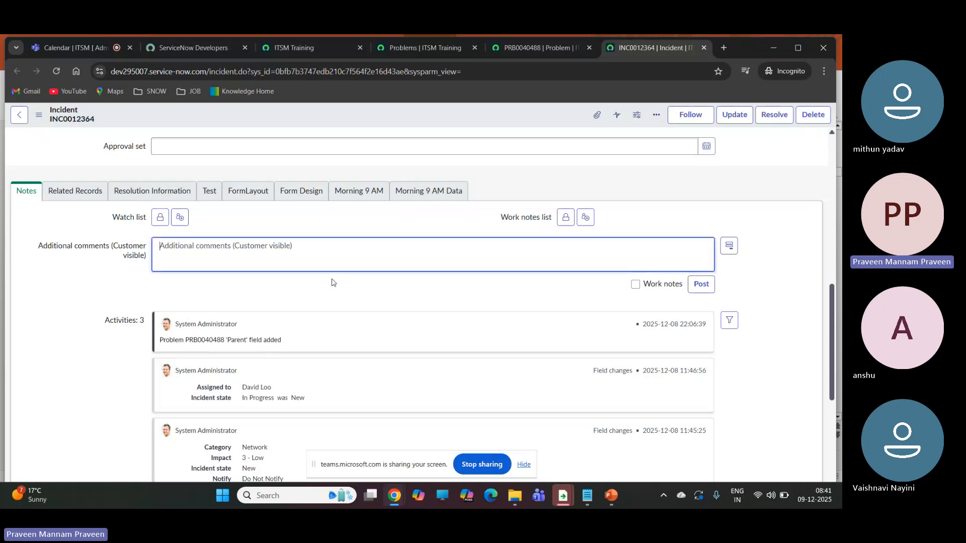
scroll(553, 213, "up", 10)
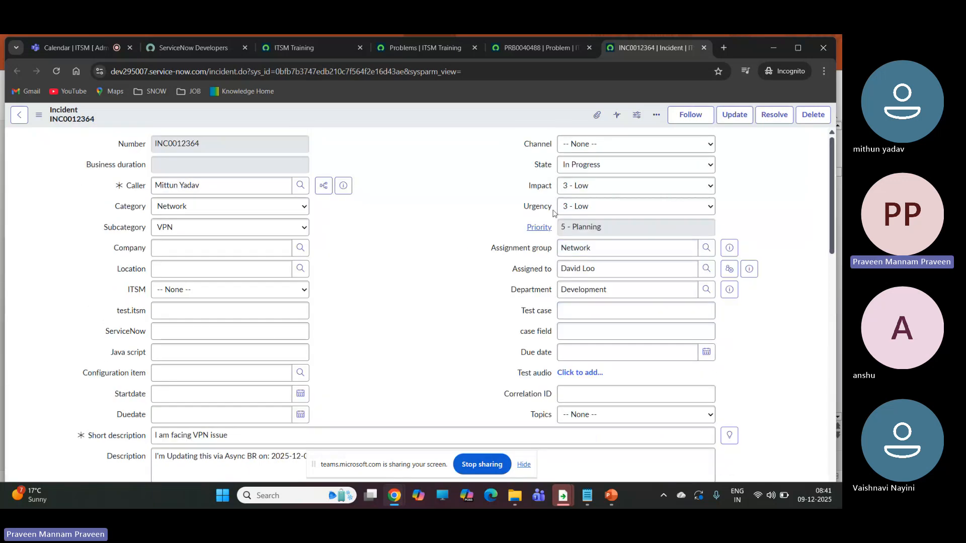
scroll(266, 306, "down", 10)
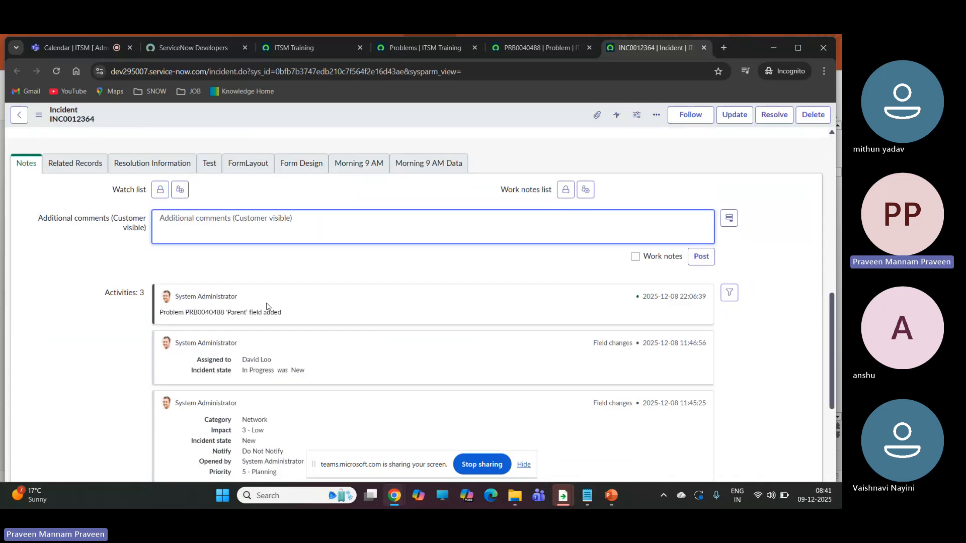
scroll(249, 274, "down", 1)
scroll(247, 272, "down", 3)
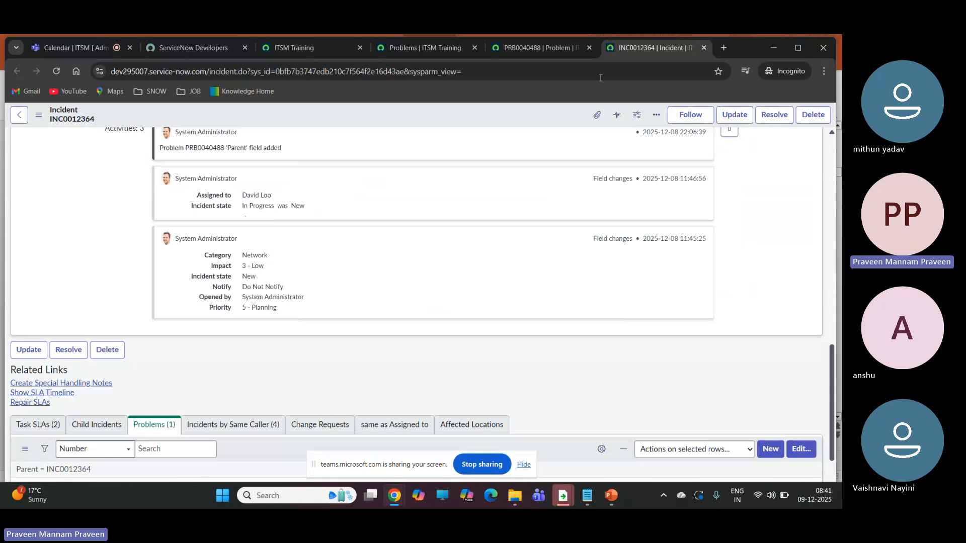
Return to problem PRB0040488, dismiss the incident preview, and send the problem back for re-analysis.
left_click(529, 46)
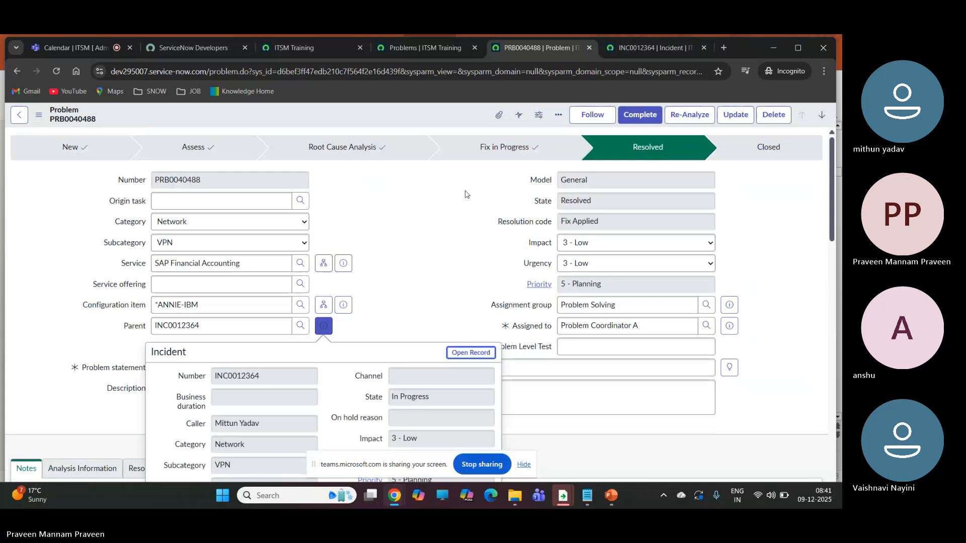
left_click(548, 238)
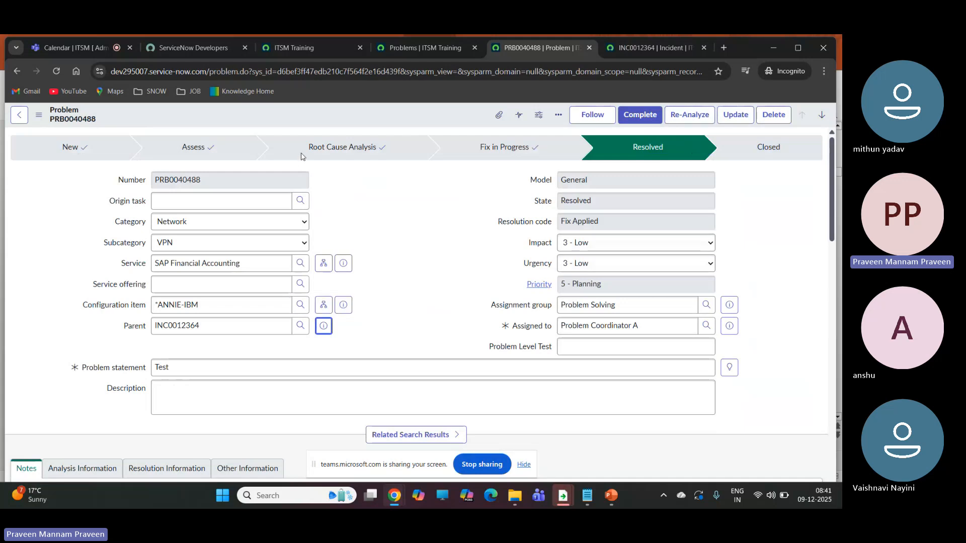
left_click(680, 117)
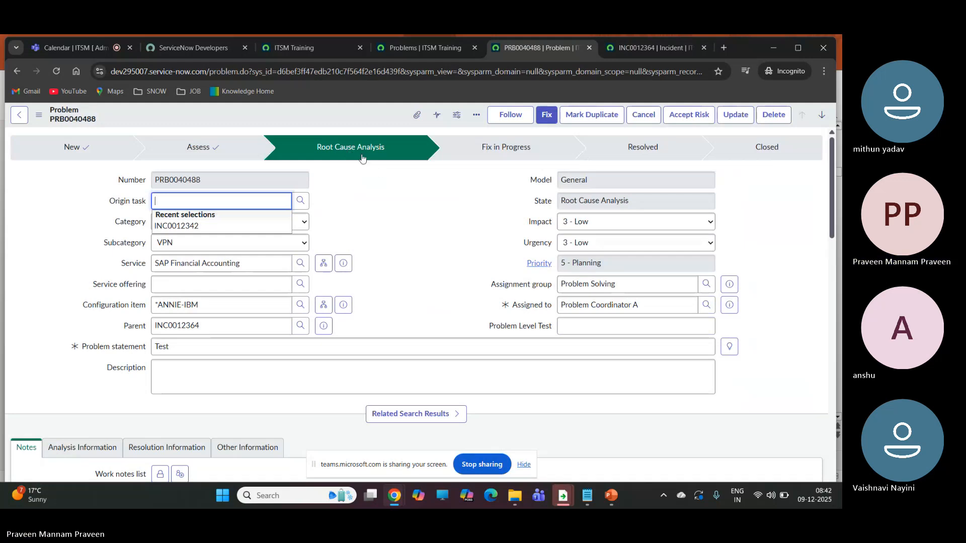
Add the line "uninstall other software..." to the problem's Workaround and move the problem to Fix in Progress.
scroll(356, 215, "down", 4)
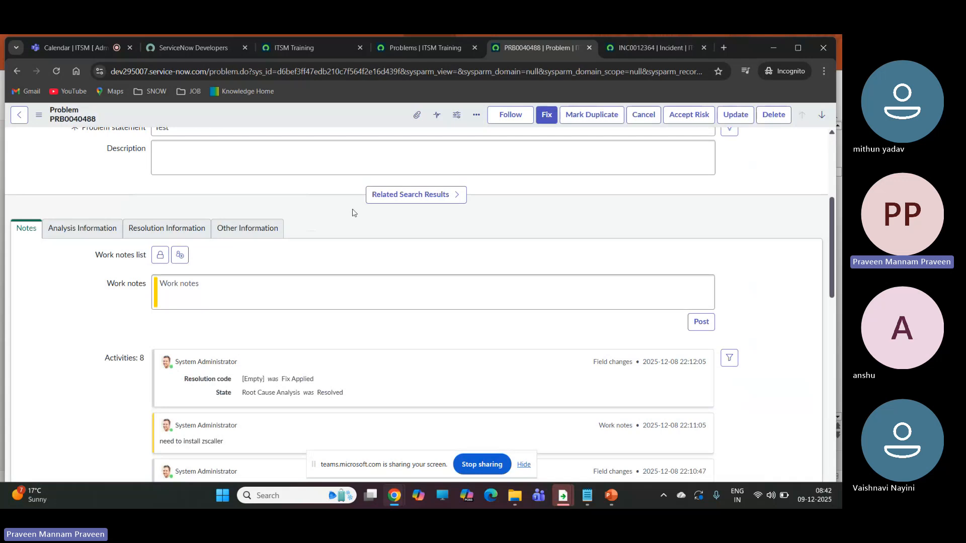
left_click(76, 235)
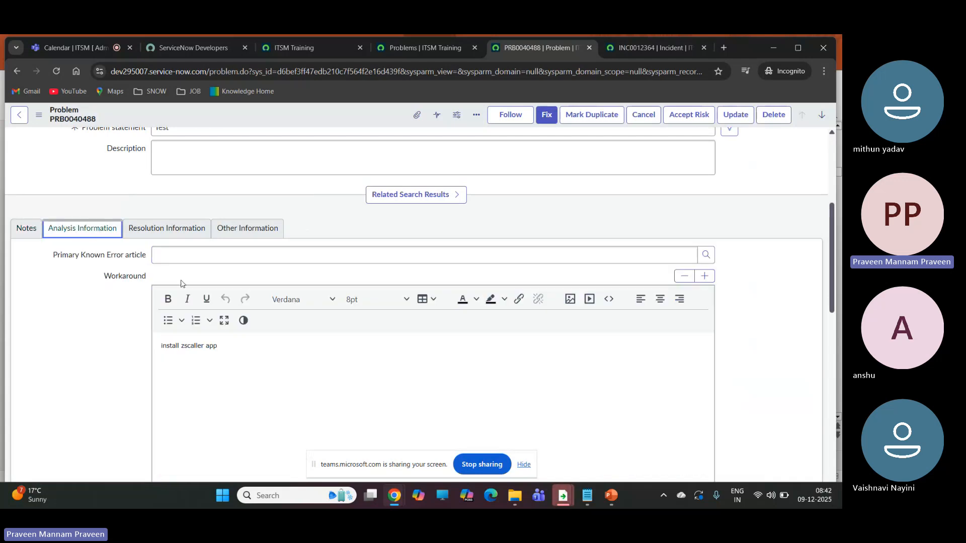
left_click(227, 345)
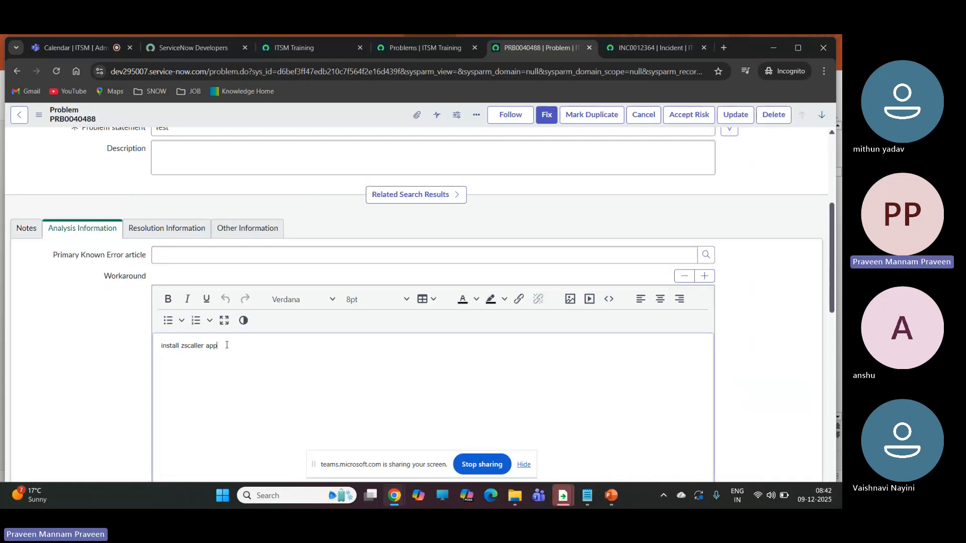
key("Return")
key("Return")
type("u")
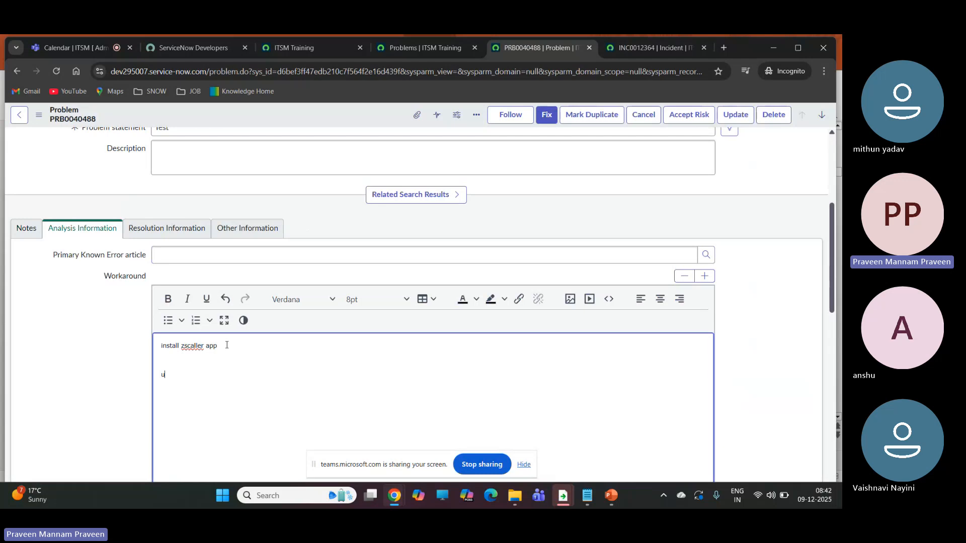
type("ninstall o")
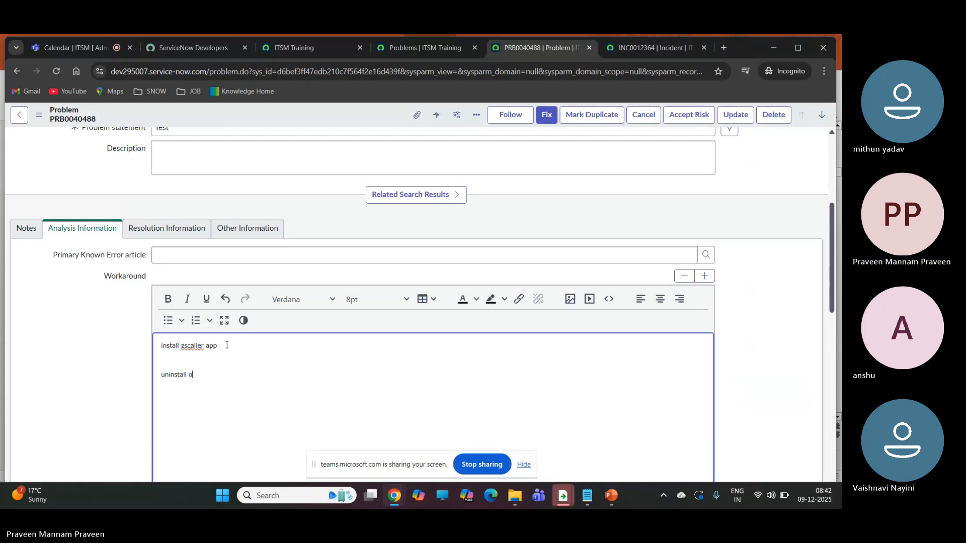
type("ther software...")
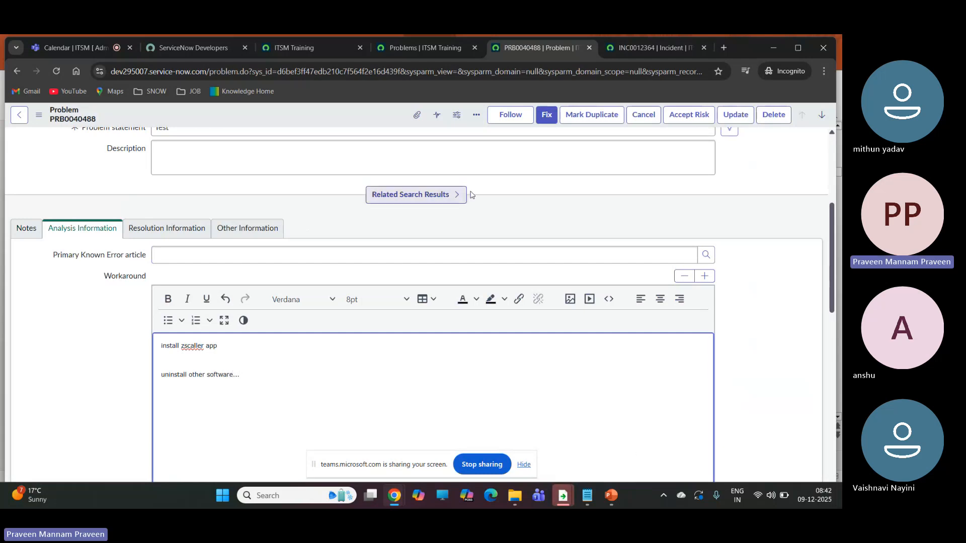
left_click(546, 114)
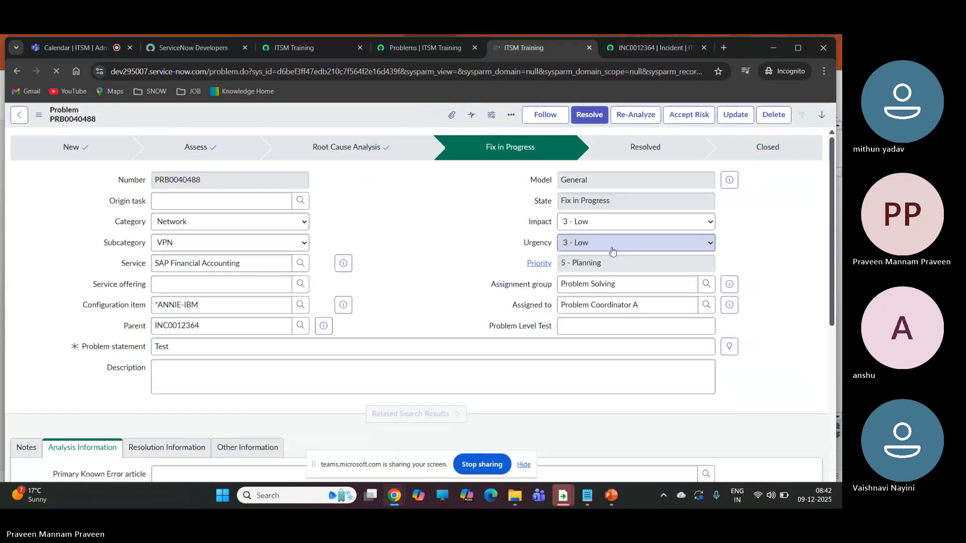
Accept the problem's risk with the reason "unistall software", keeping the workaround applied, and confirm the closure.
left_click(692, 117)
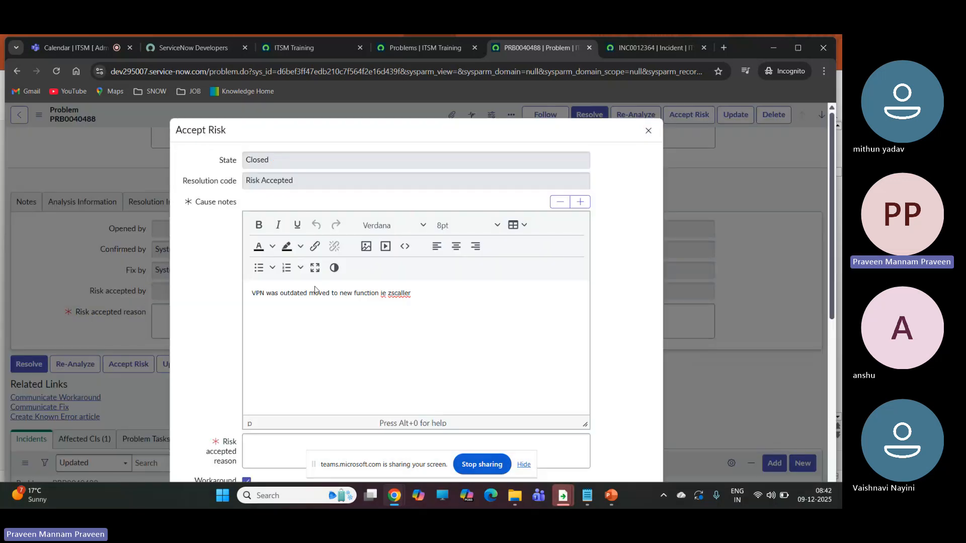
scroll(317, 267, "down", 4)
left_click(277, 227)
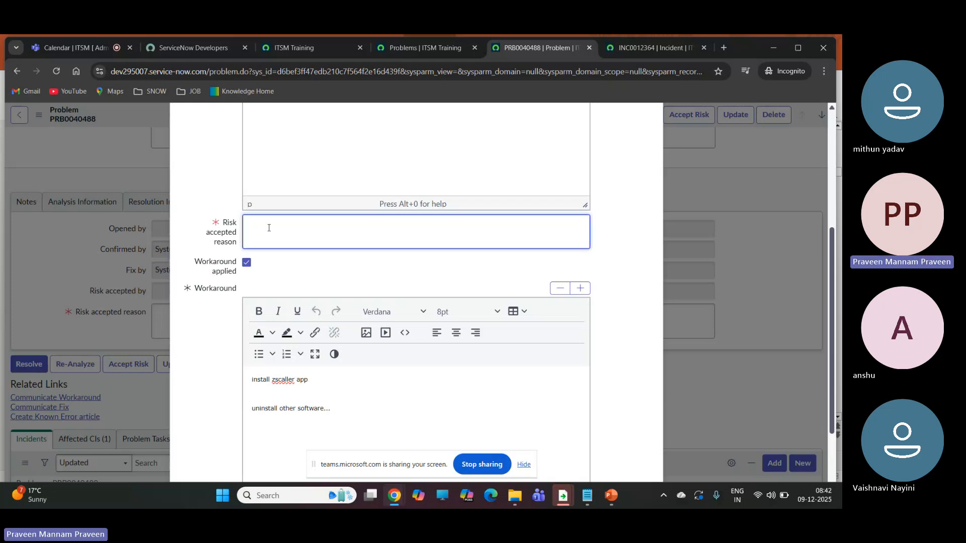
type("unistall so")
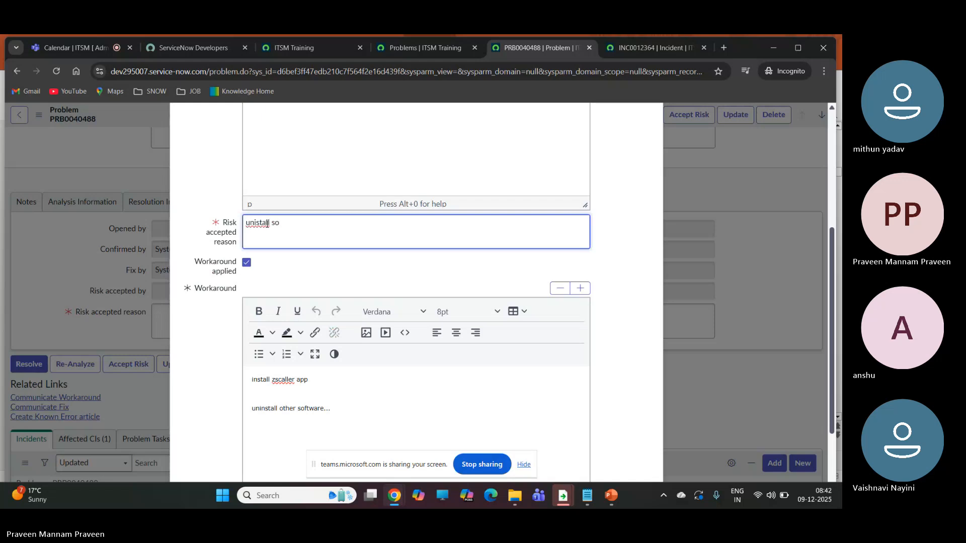
type("ftware")
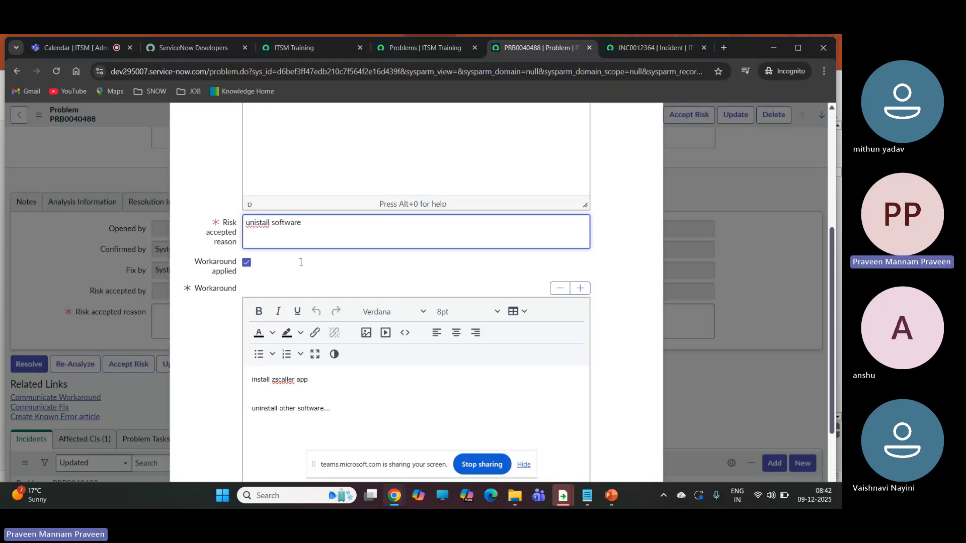
scroll(574, 346, "down", 2)
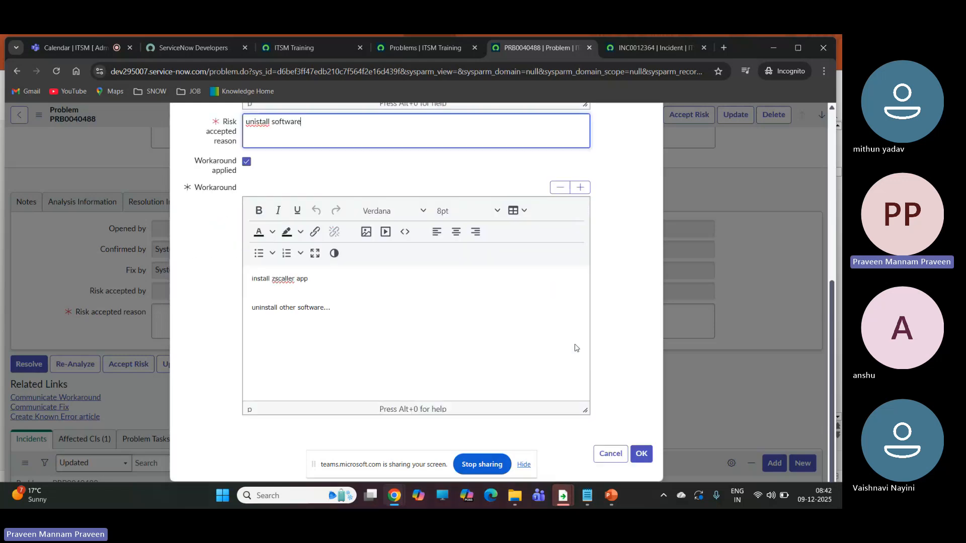
left_click(642, 455)
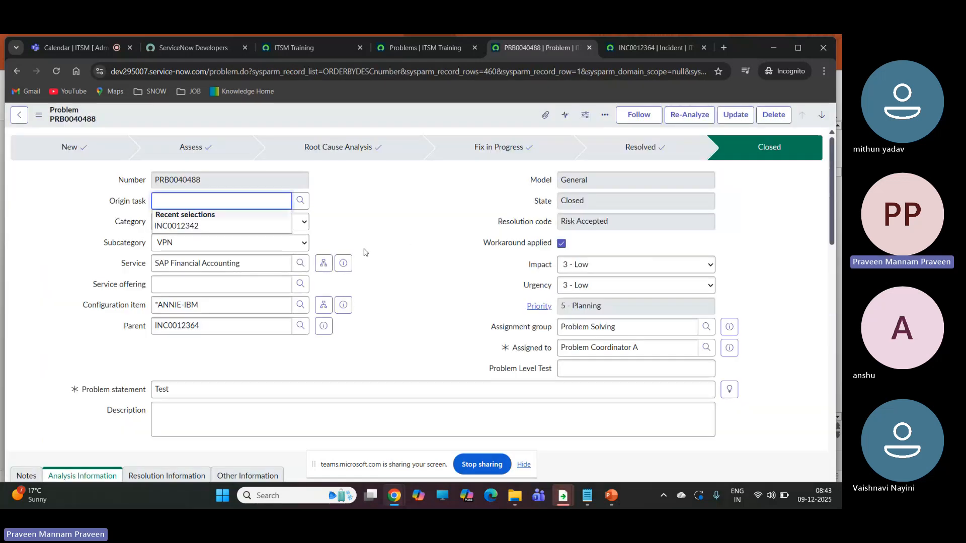
Switch to the Notepad notes and add a "life cycle:" heading below the list of who can create problem records.
scroll(352, 252, "down", 4)
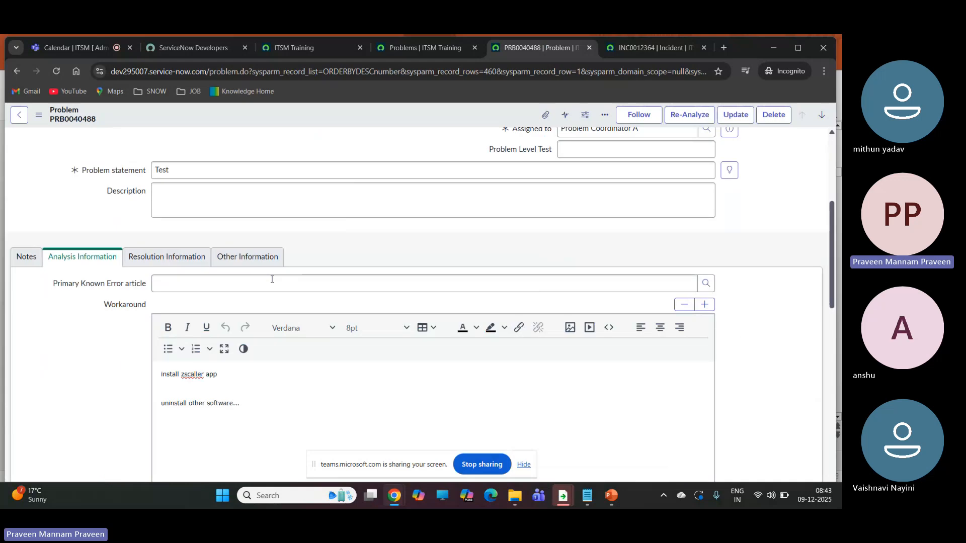
scroll(235, 344, "up", 4)
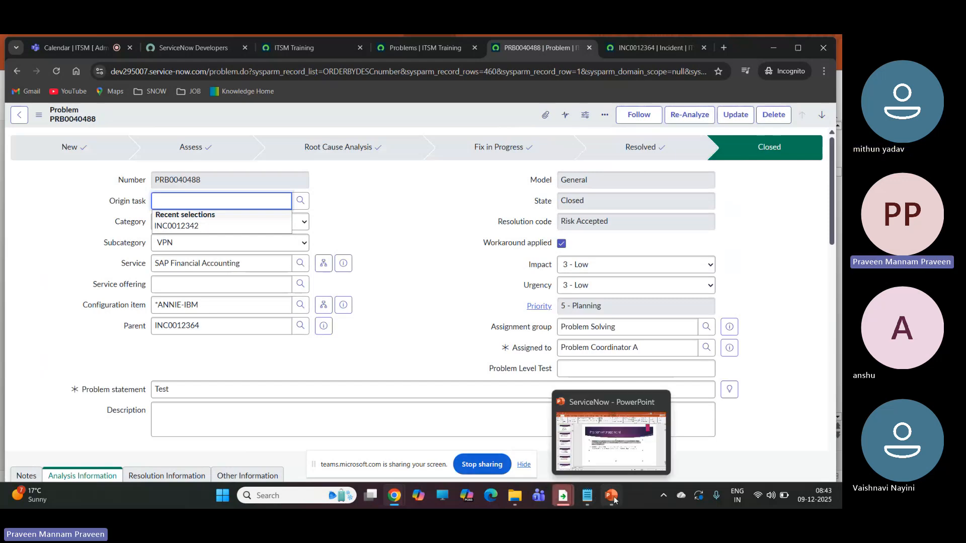
left_click(590, 499)
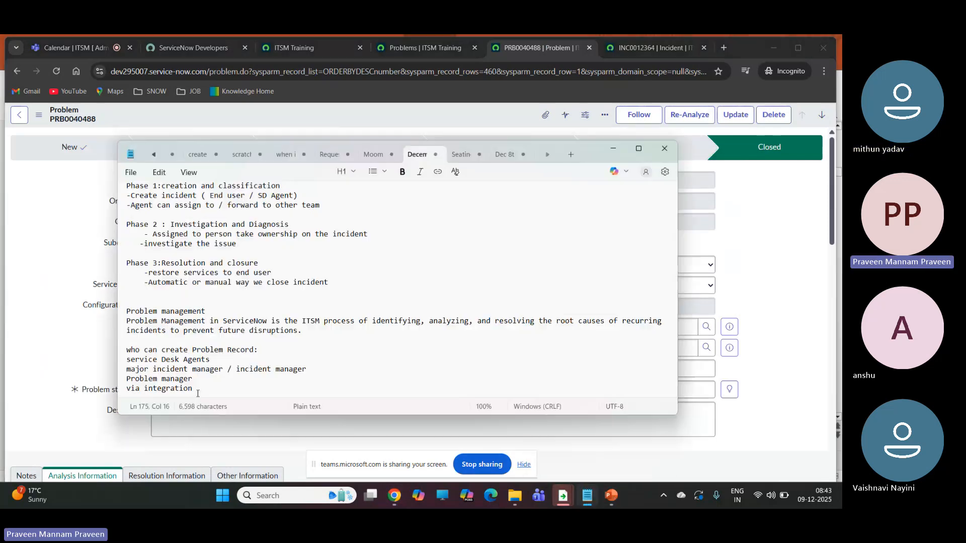
scroll(185, 372, "down", 2)
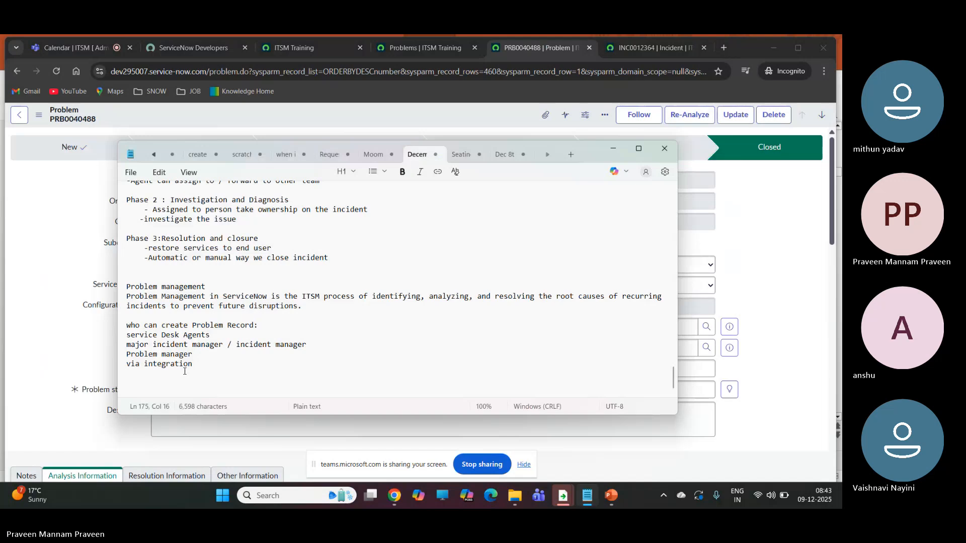
key("Return")
key("Return")
type("life cycle")
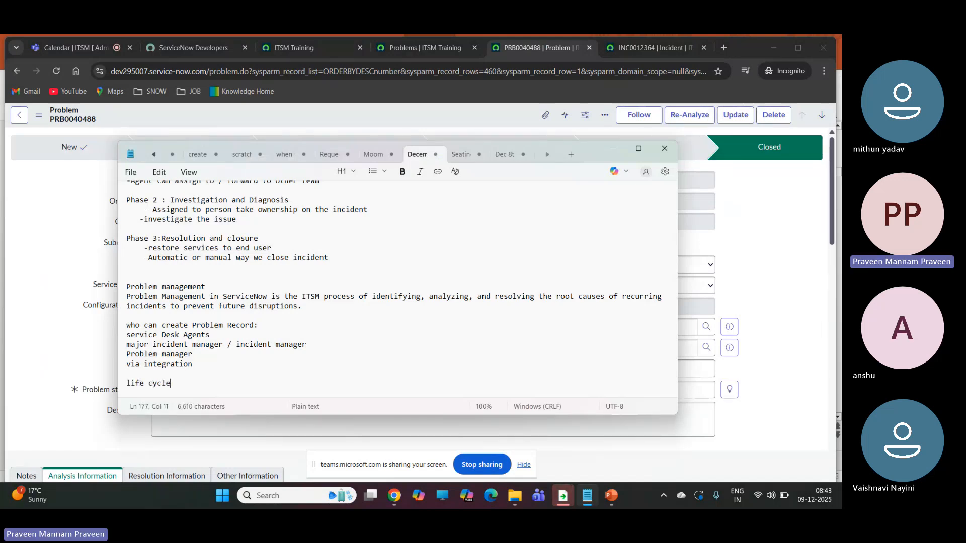
type(":")
key("Return")
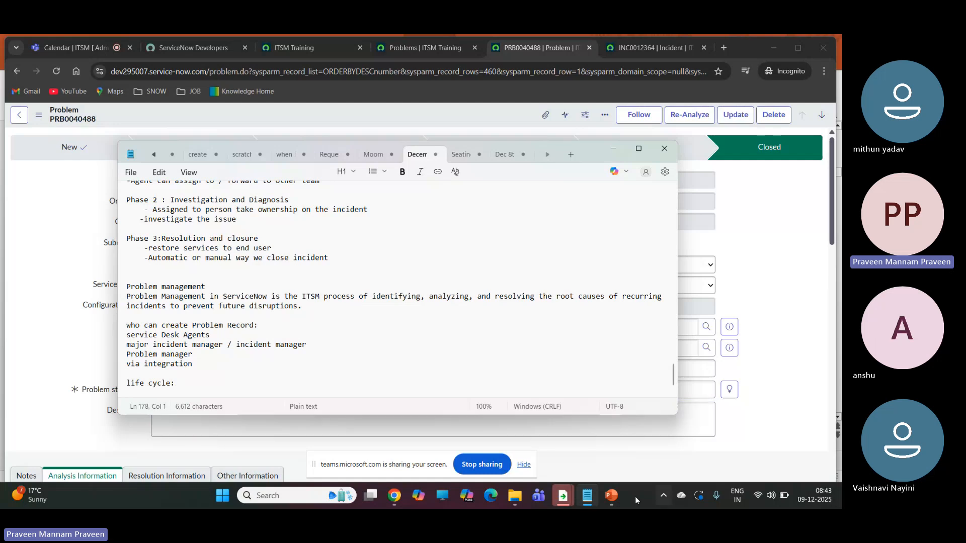
Consult the Problem – Life cycle slide in PowerPoint and add "1.Detection & logging" under the life cycle heading in the Notepad notes.
left_click(611, 496)
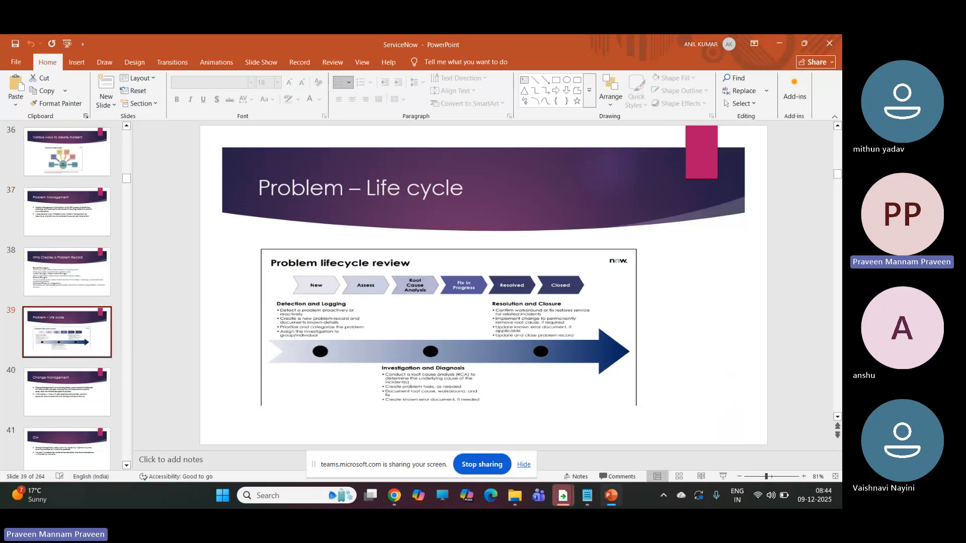
left_click(586, 495)
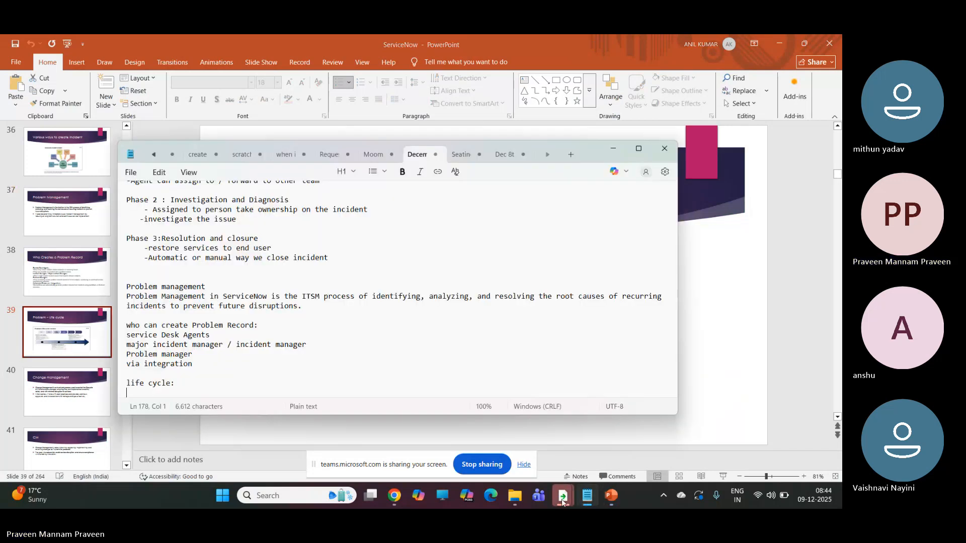
mouse_move(560, 502)
type("1.D")
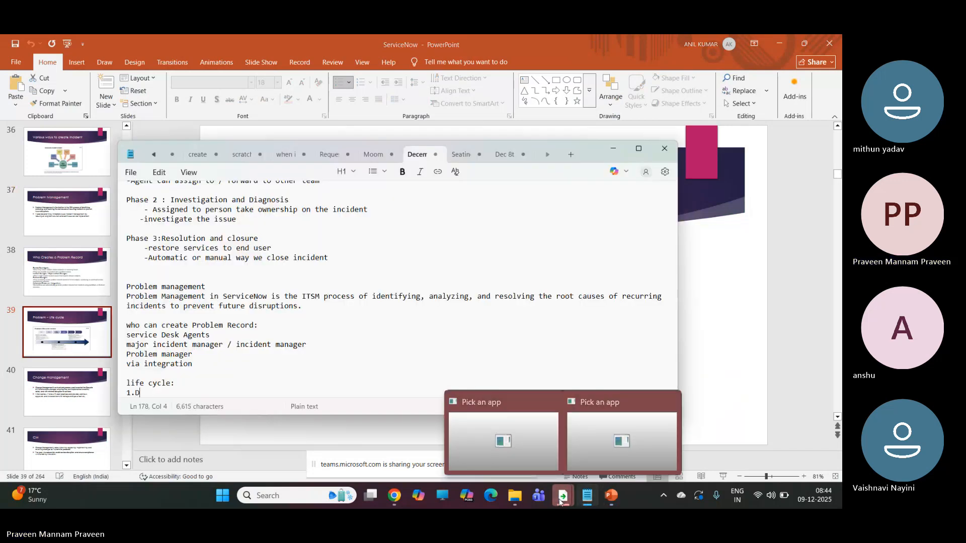
type("etection ")
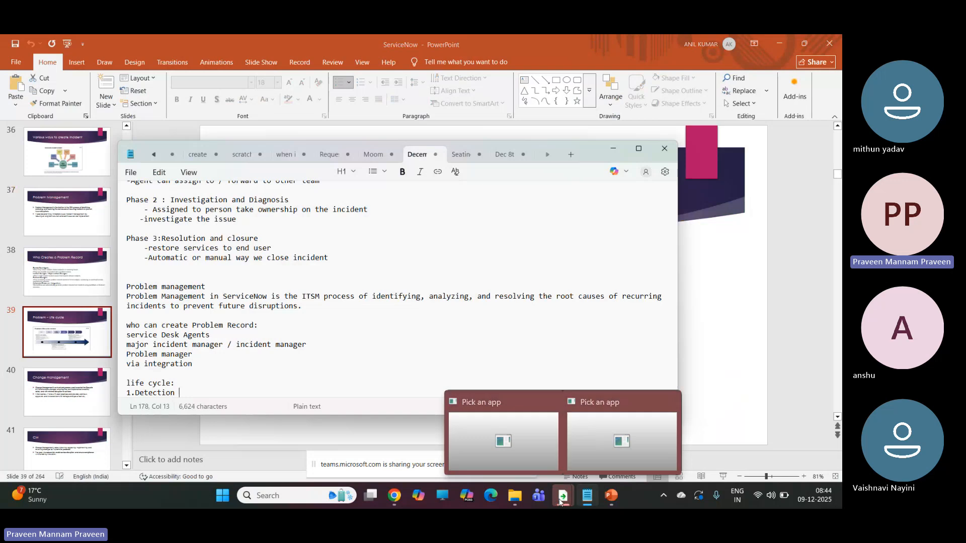
type("& crea")
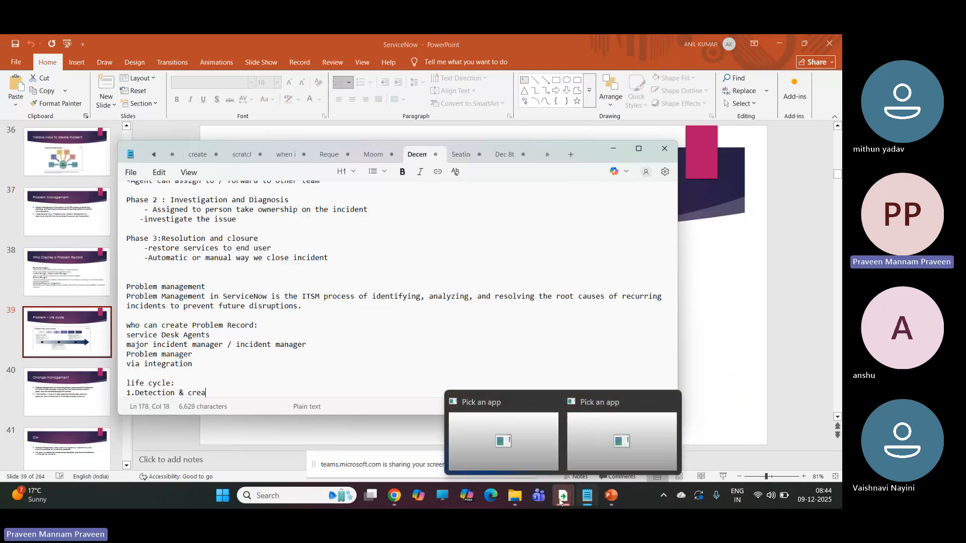
key("BackSpace")
key("BackSpace")
key("BackSpace")
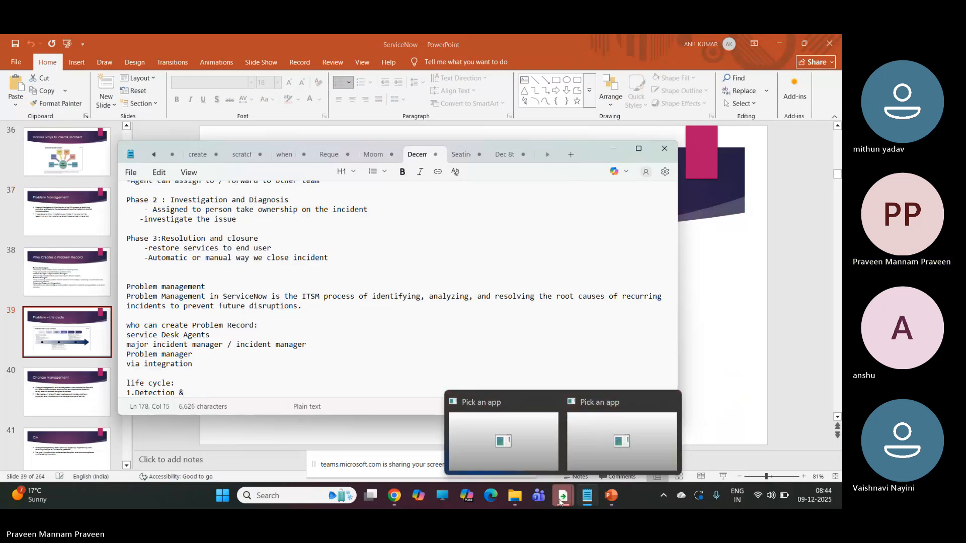
type("logging")
key("Return")
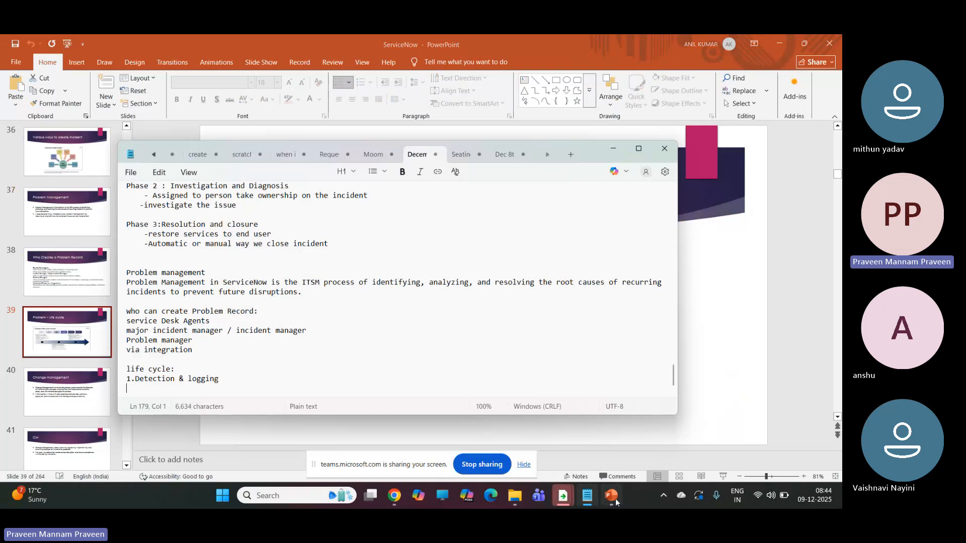
Check the slide's Detection and Logging points and add the indented line "create a new problem record" to the notes.
mouse_move(611, 496)
left_click(592, 462)
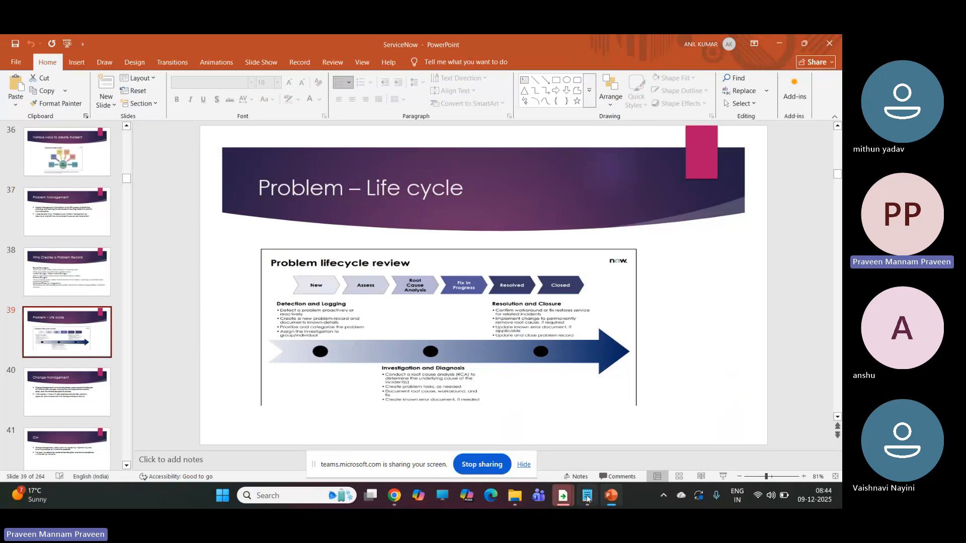
key("alt+Tab")
type("cre")
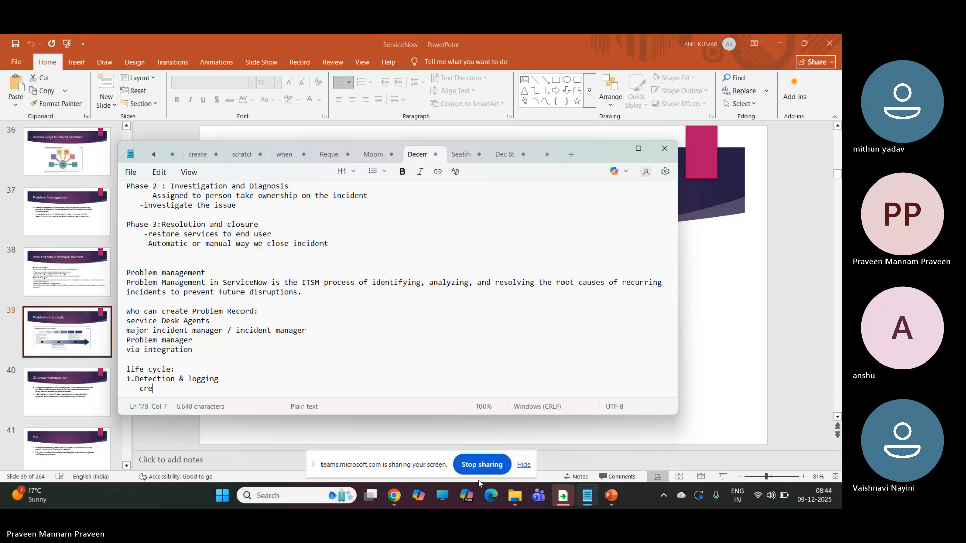
type("ate a new")
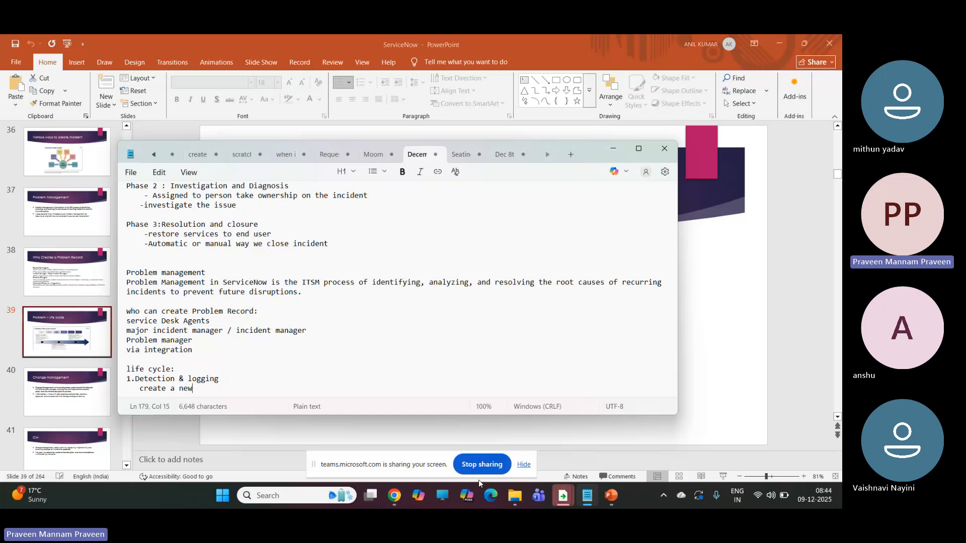
type(" problem record")
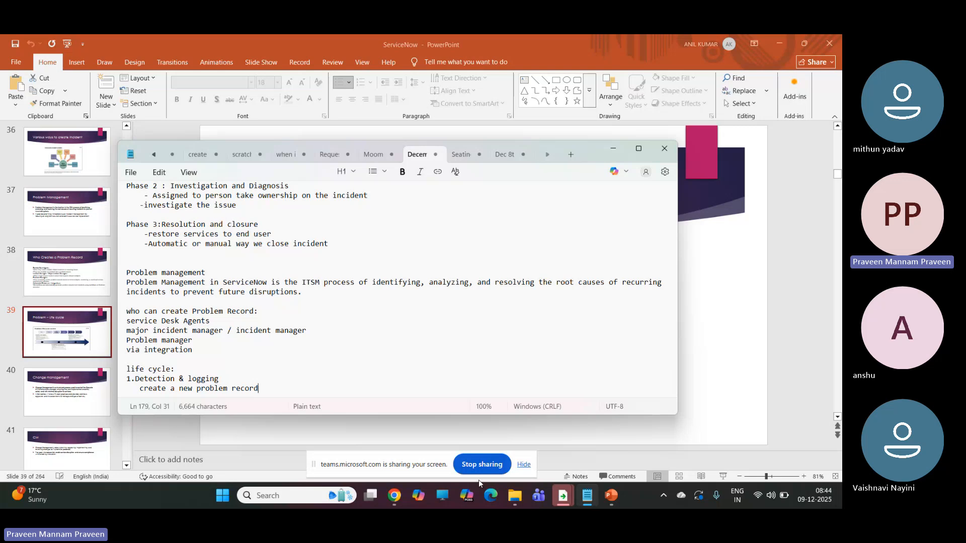
Add the lines "update details" and "Assign to group / individual" under Detection & logging.
key("Return")
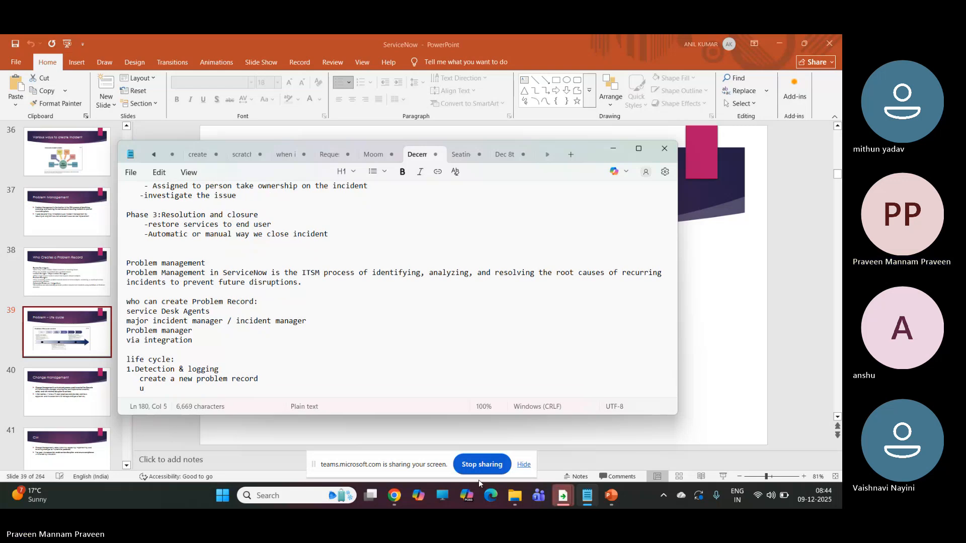
type("udate deta")
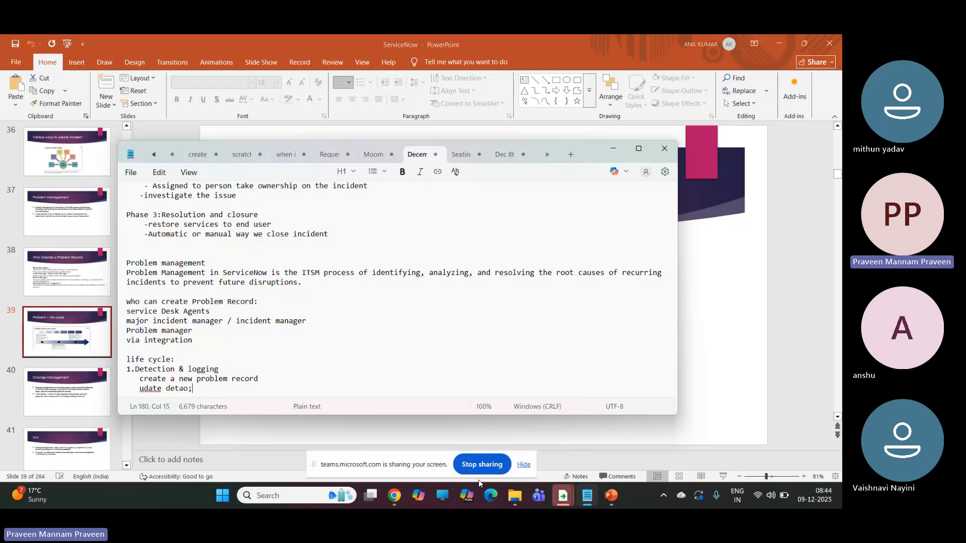
type("ils")
left_click(148, 389)
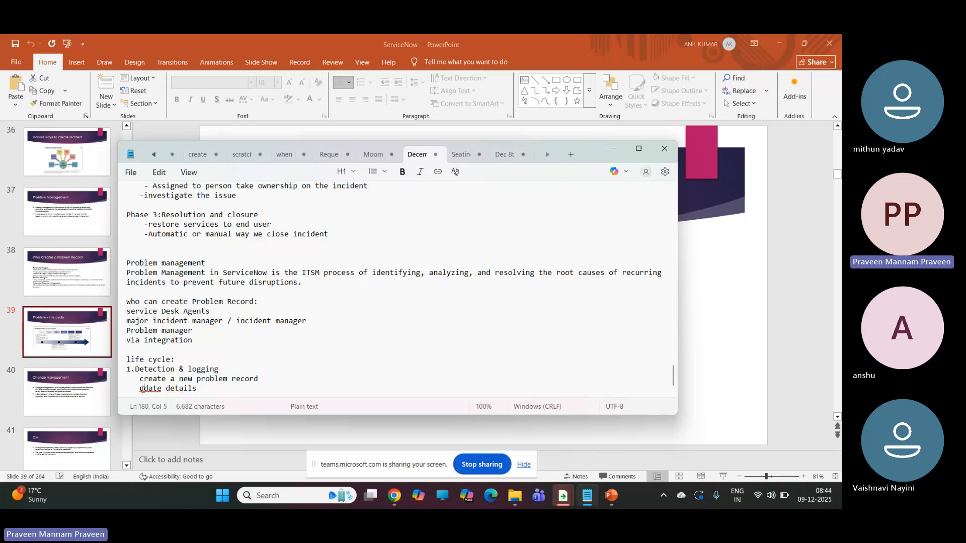
left_click(148, 406)
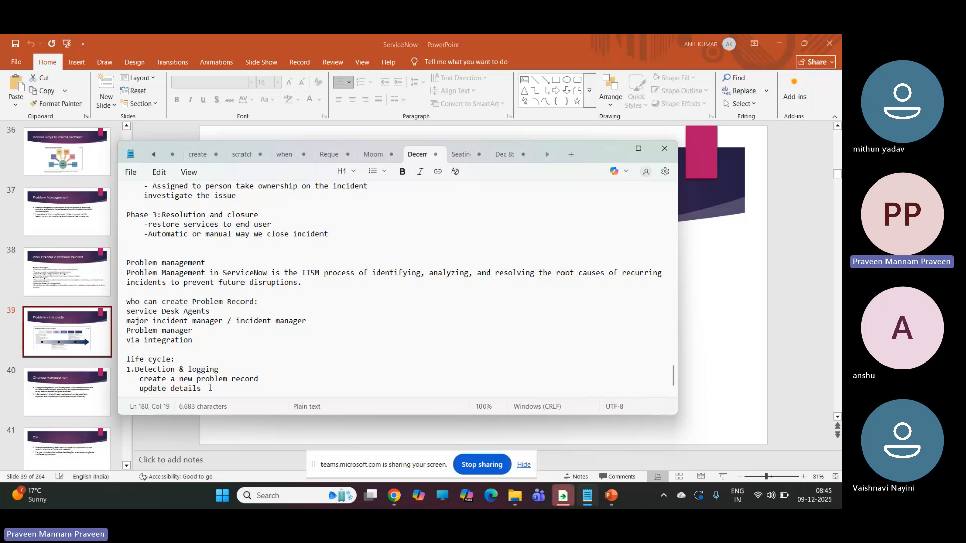
key("Return")
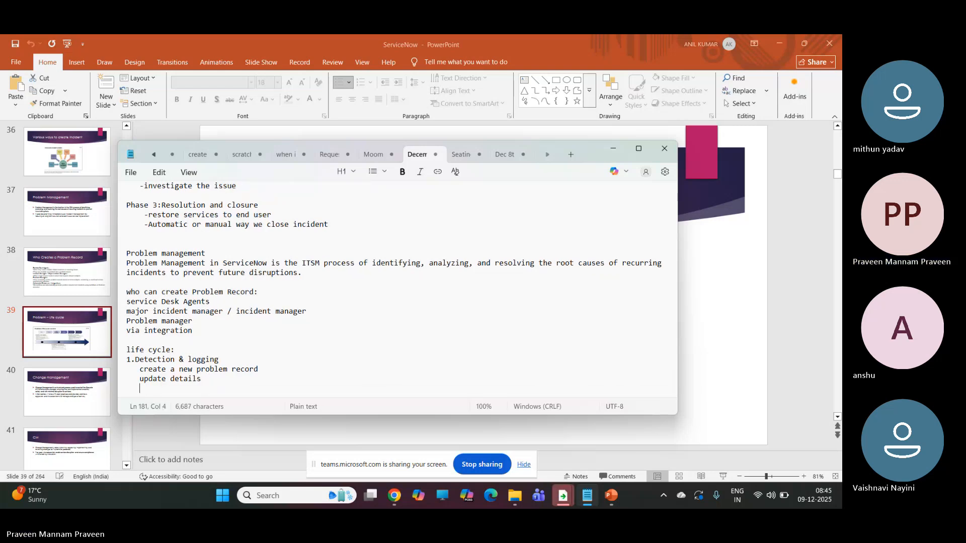
type("Assign")
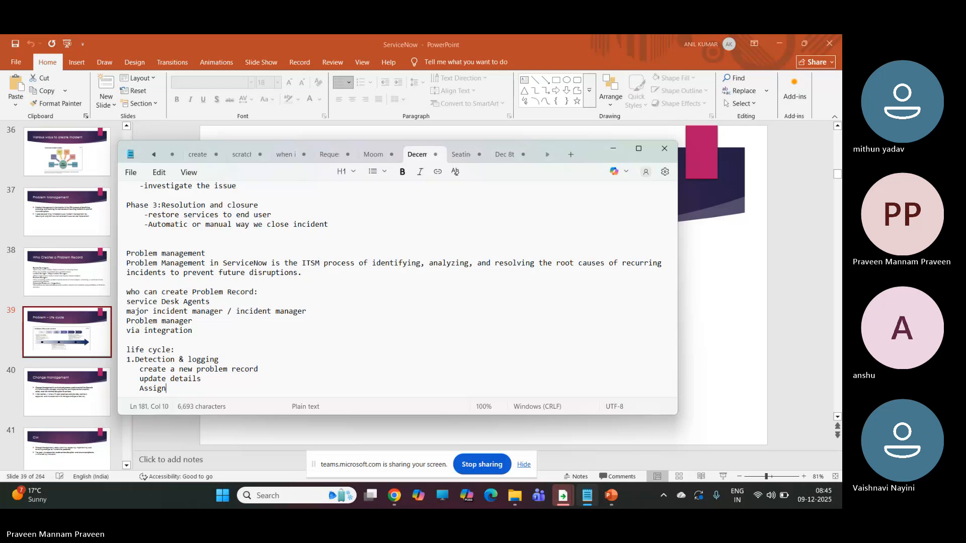
type(" to")
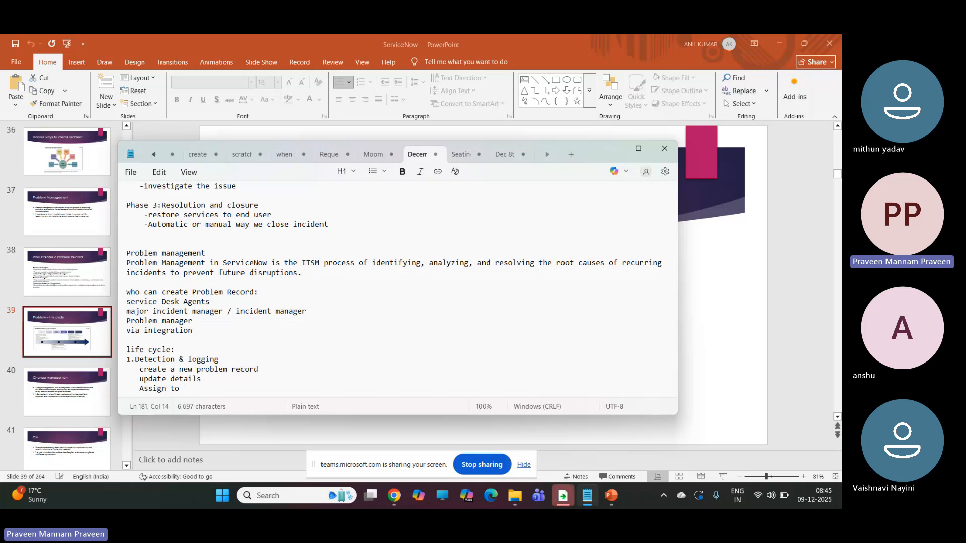
type("grou")
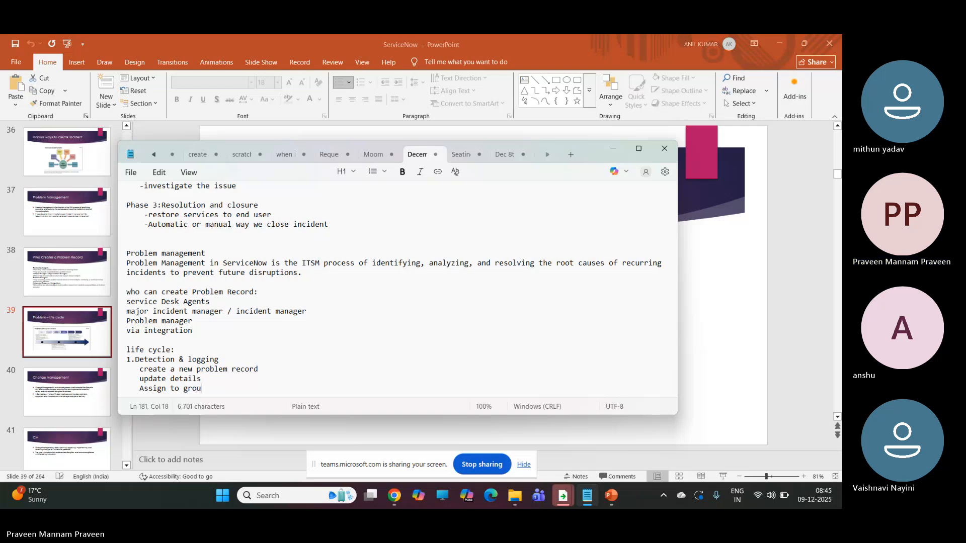
type("p / individua")
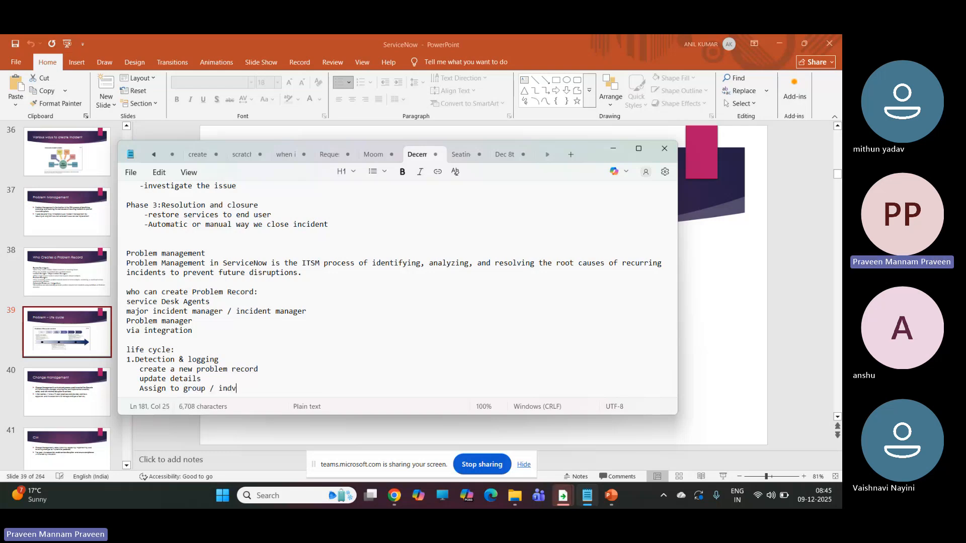
type("l")
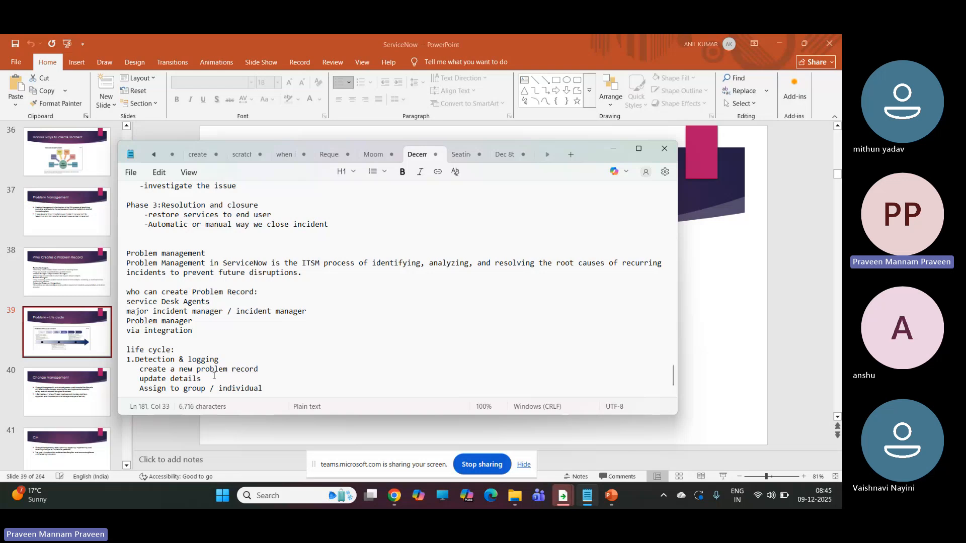
Consult the life cycle slide and add "2.Investigation & diagnosis" to the notes as the second phase, after a blank line.
key("Return")
key("Return")
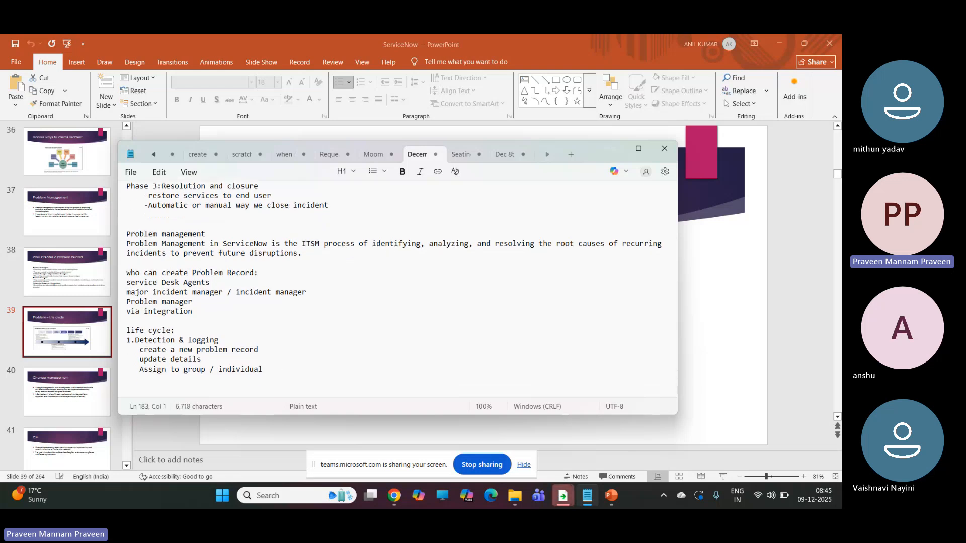
type("2.")
left_click(612, 497)
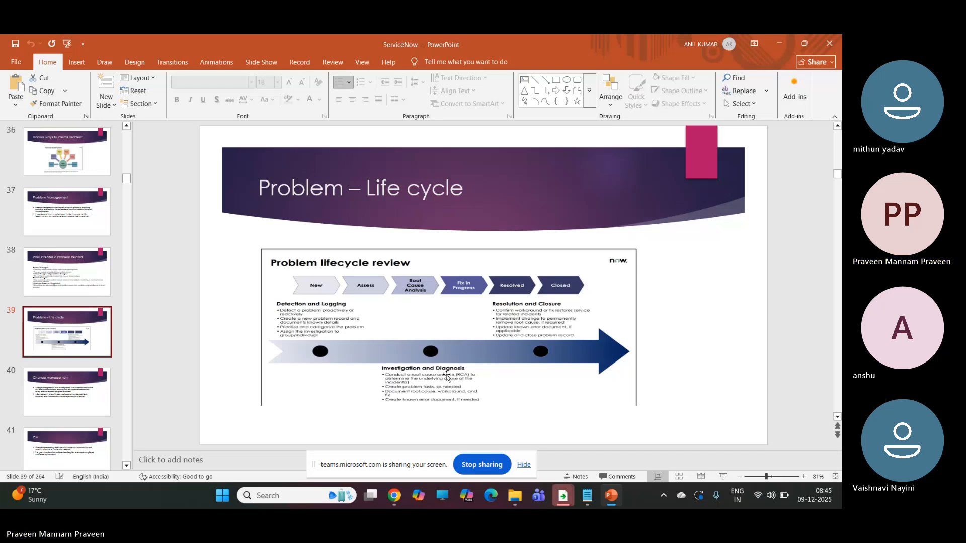
left_click(588, 496)
type("Invest")
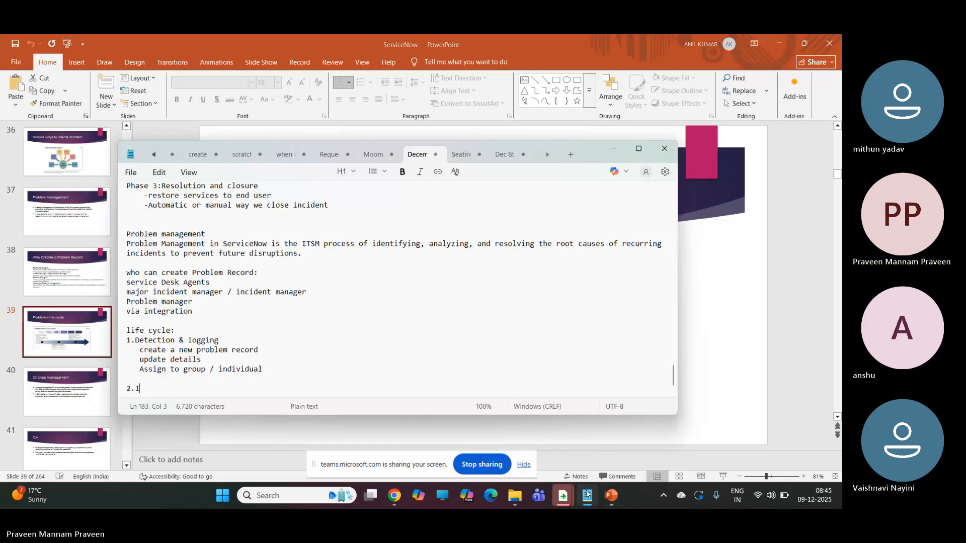
type("igation")
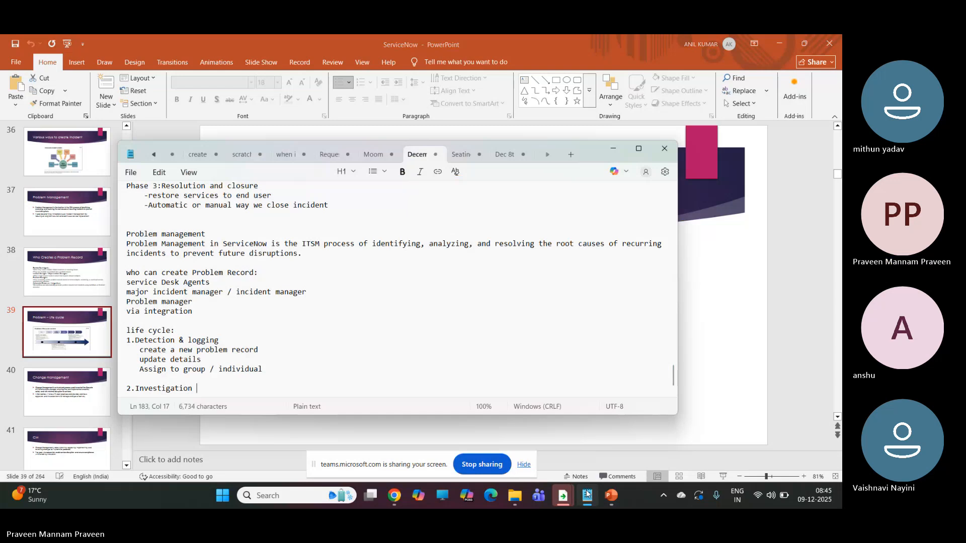
type(" & dia")
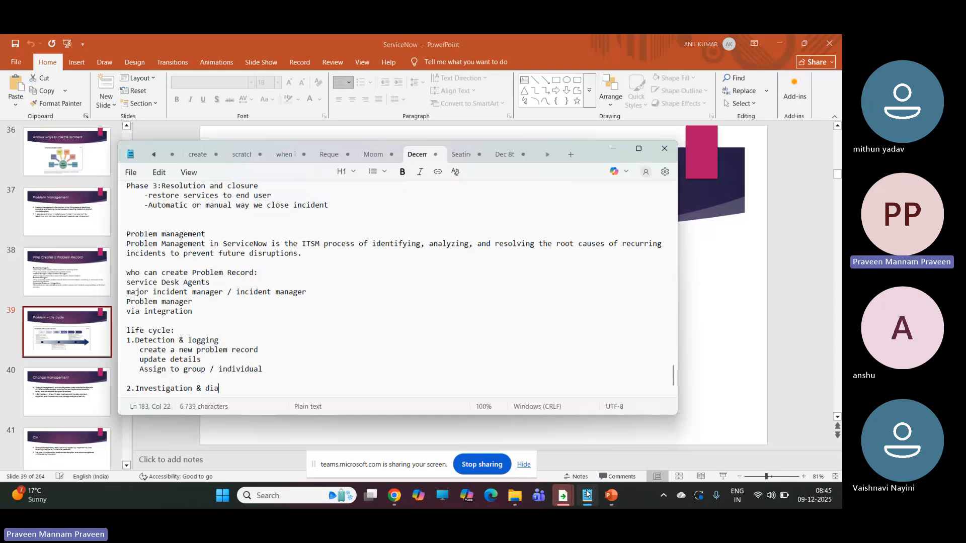
type("gnosis")
key("Return")
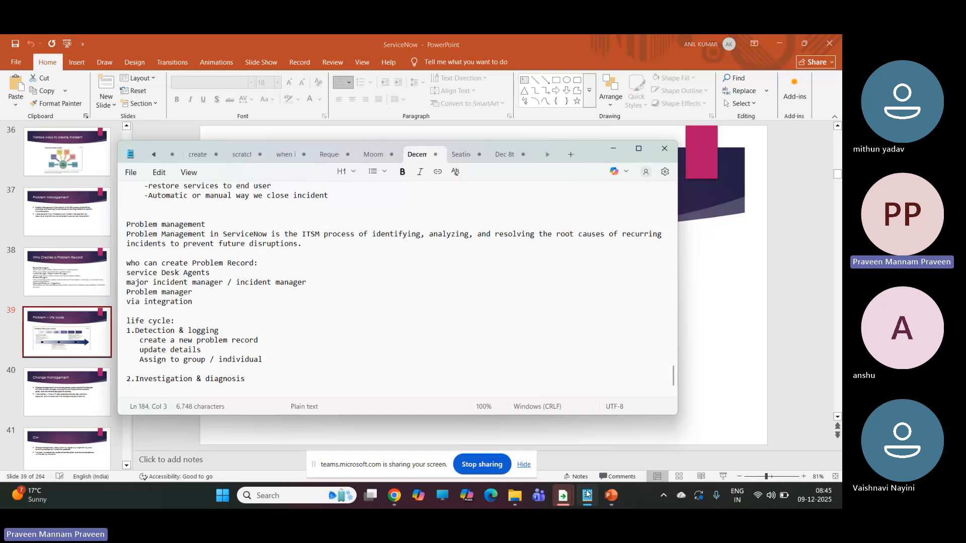
Review the slide's Investigation and Diagnosis points and add the line "Identifying RCA" under the second phase in the notes.
left_click(618, 498)
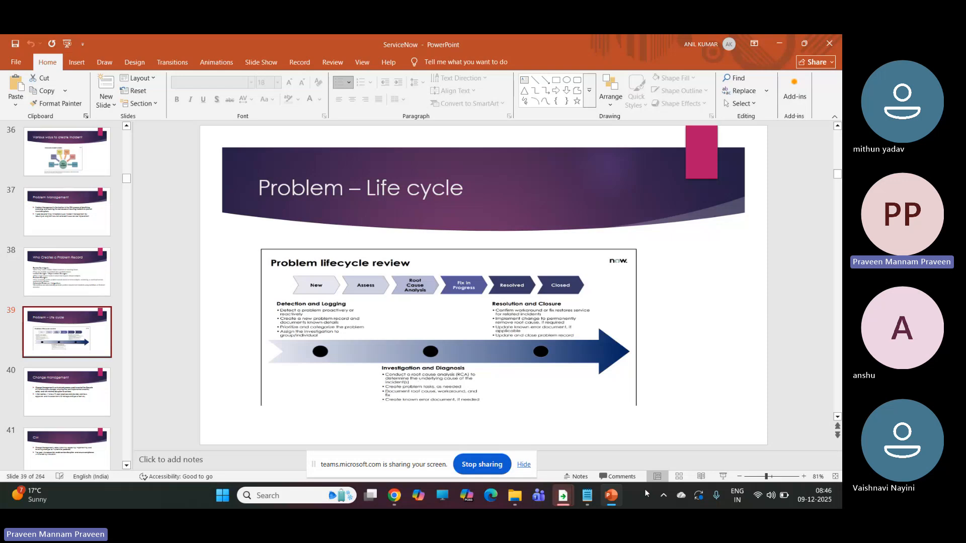
left_click(586, 496)
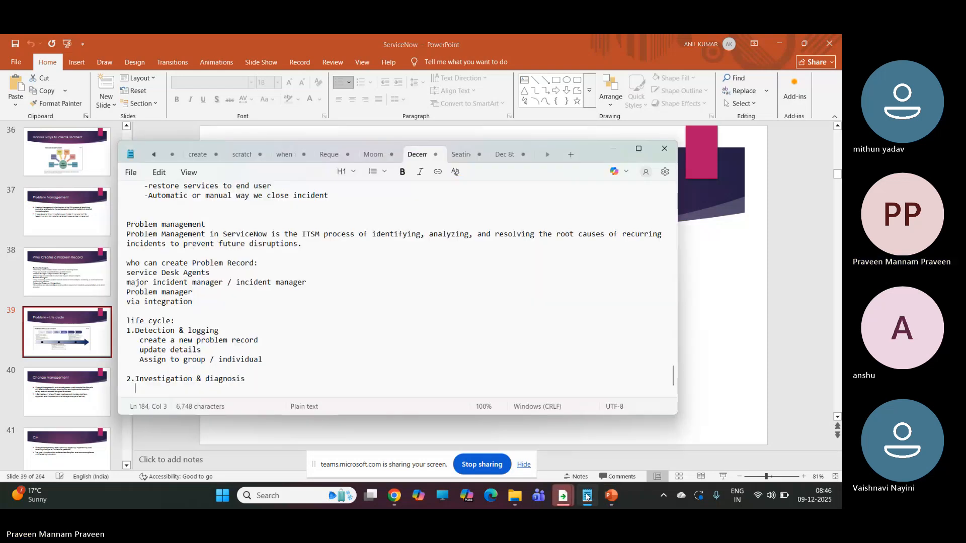
type("Identifyin")
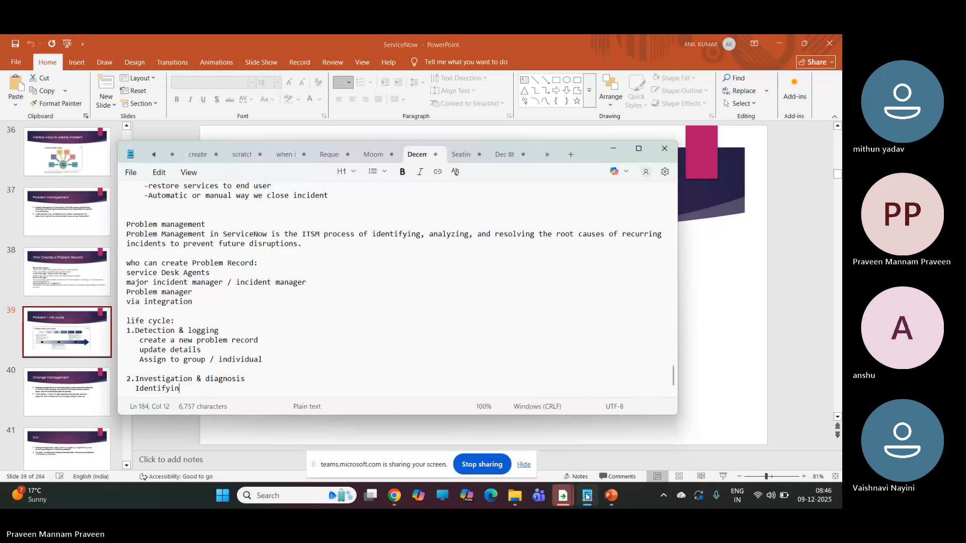
type("g RCA")
left_click(613, 497)
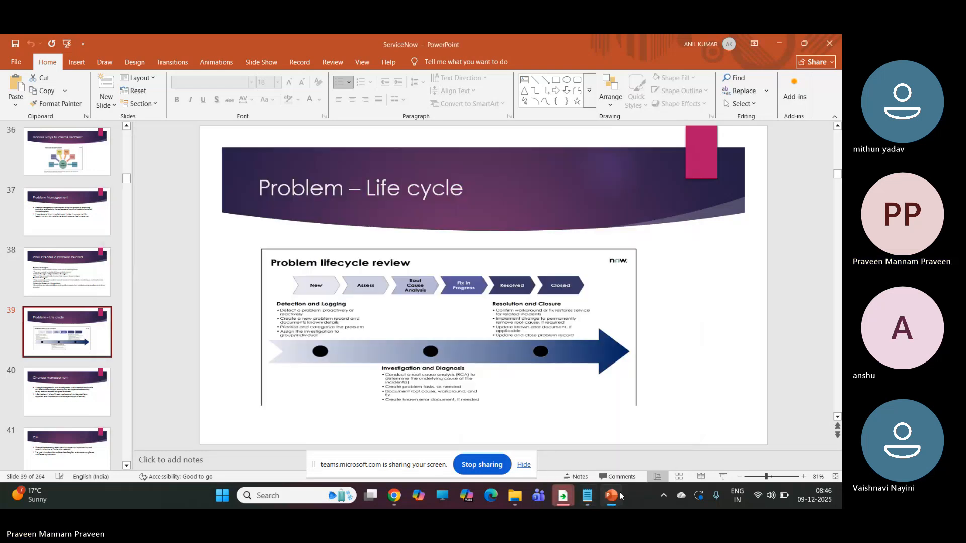